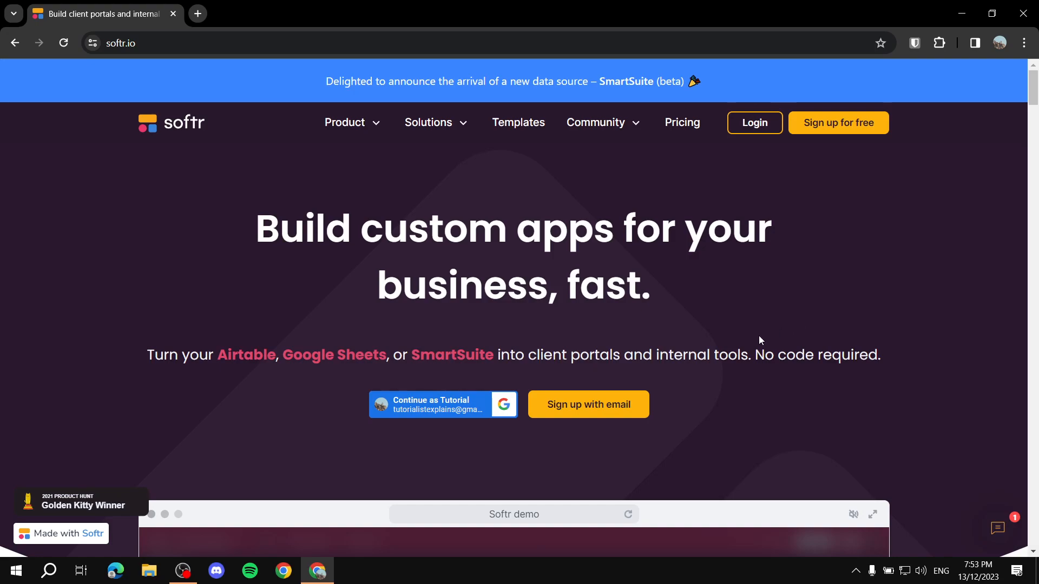
Step: Highlight and then clear the 'No code required' phrase on the Softr home page
drag(754, 358, 899, 355)
click(900, 354)
scroll(180, 301, down, 3)
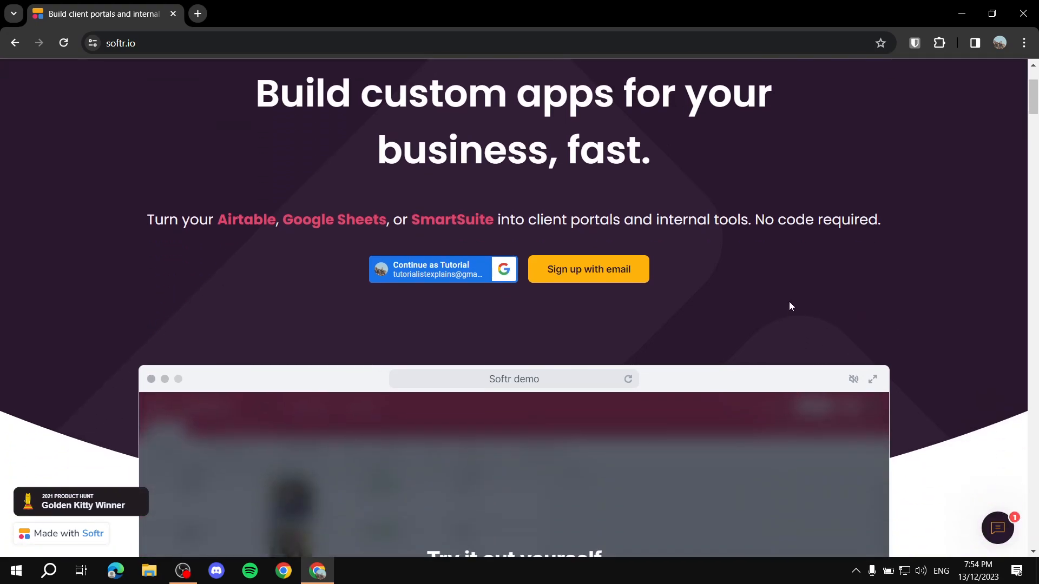
scroll(830, 303, up, 3)
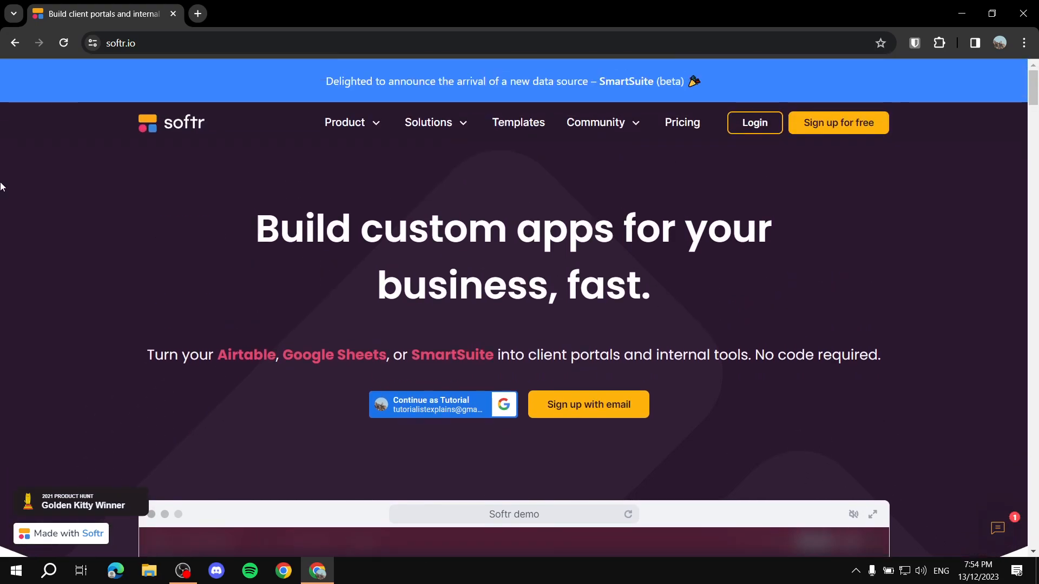
Step: Open the templates gallery and filter by the Portal, Dashboard, Marketing and Product categories
click(511, 126)
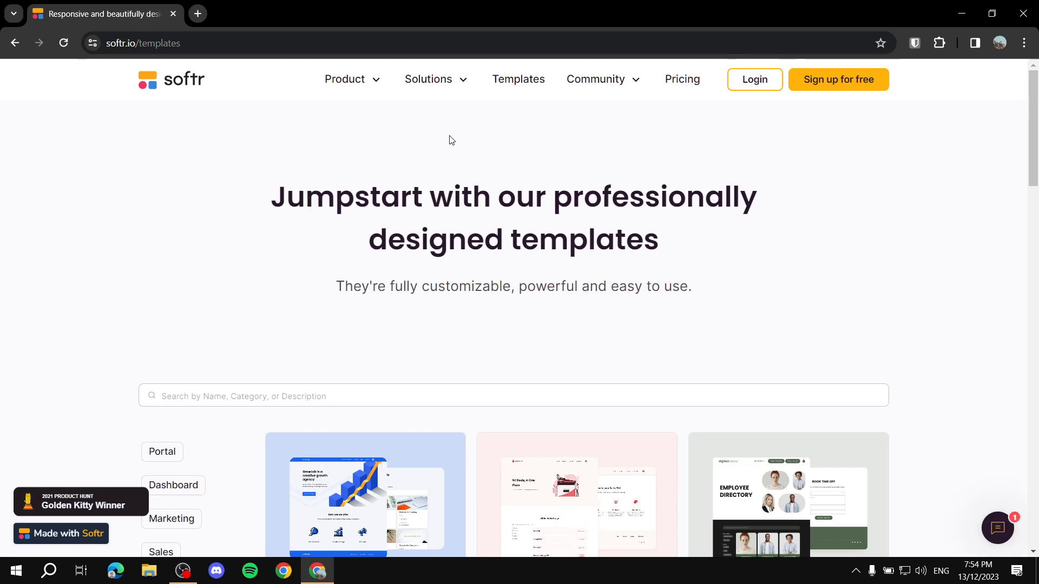
scroll(450, 139, down, 3)
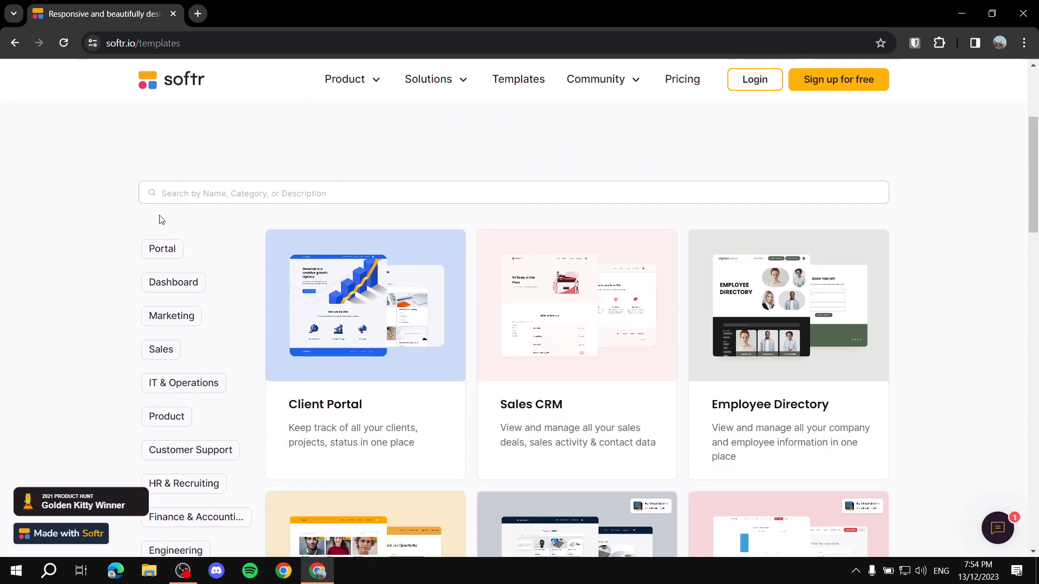
scroll(158, 222, down, 1)
click(165, 181)
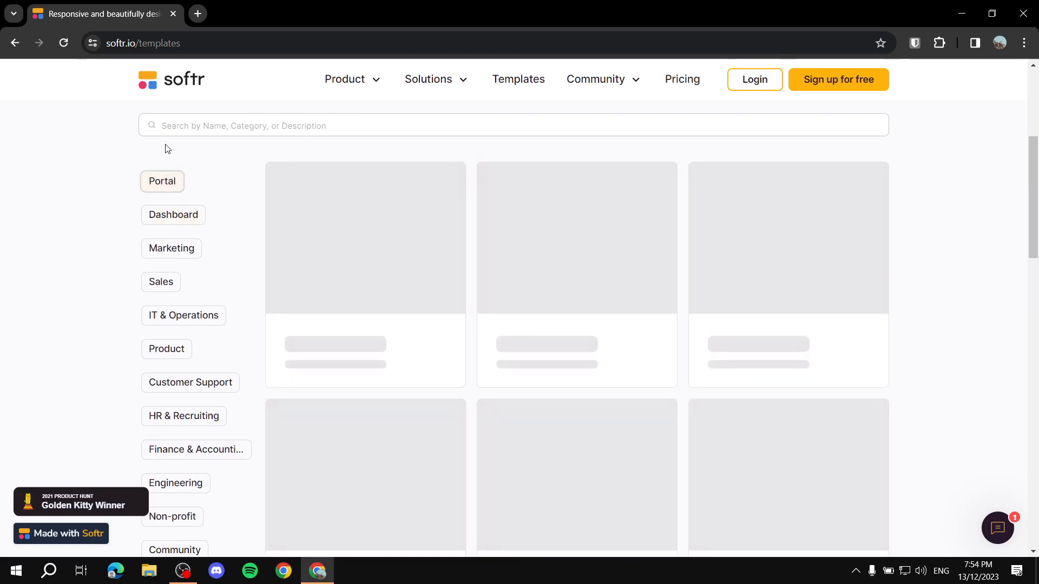
scroll(176, 163, down, 1)
click(174, 149)
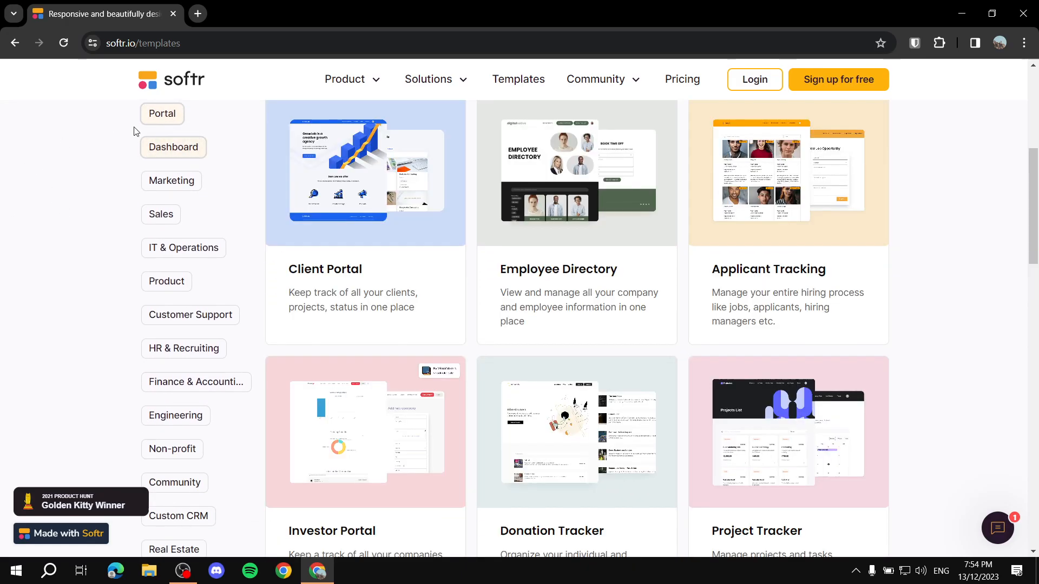
click(176, 183)
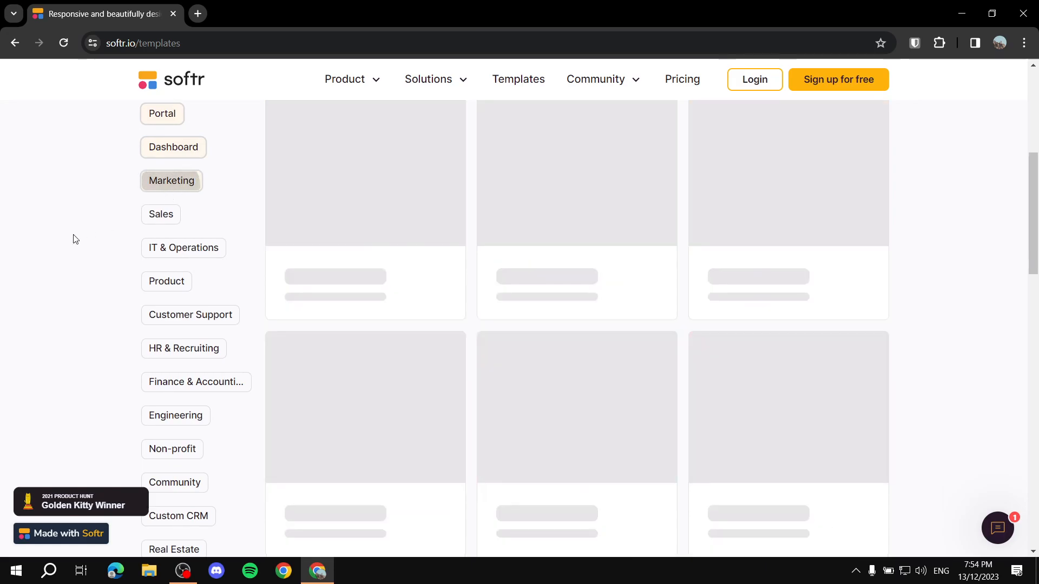
scroll(220, 219, down, 1)
click(168, 213)
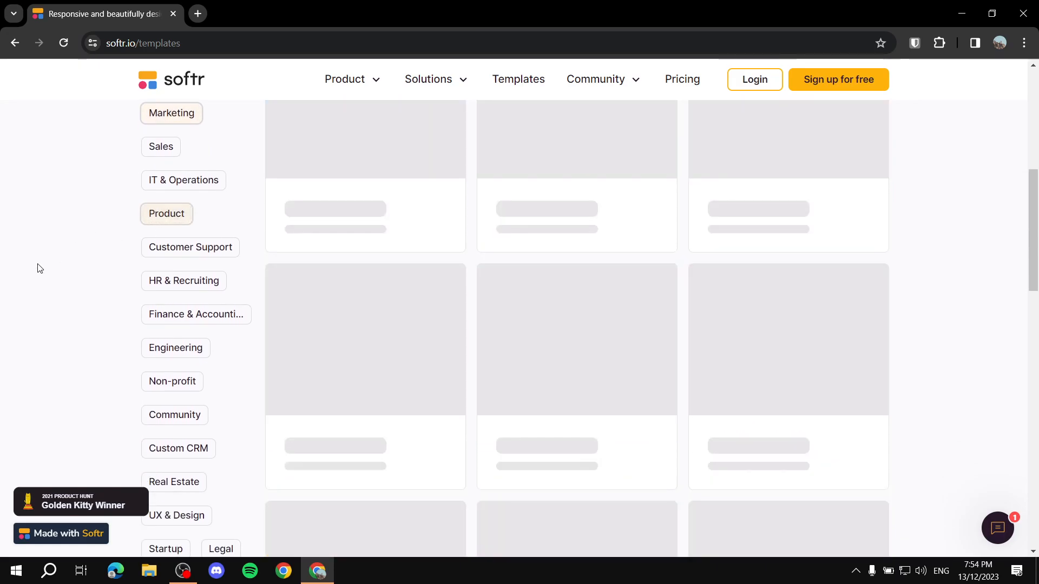
Step: Filter to website and landing page templates, then focus the template search field
scroll(48, 265, down, 1)
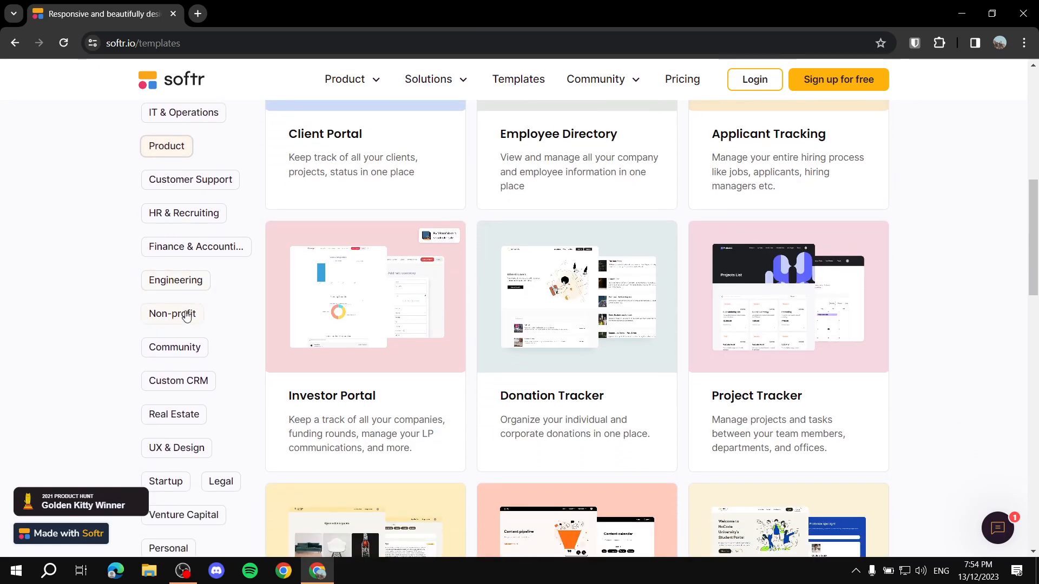
scroll(55, 310, down, 3)
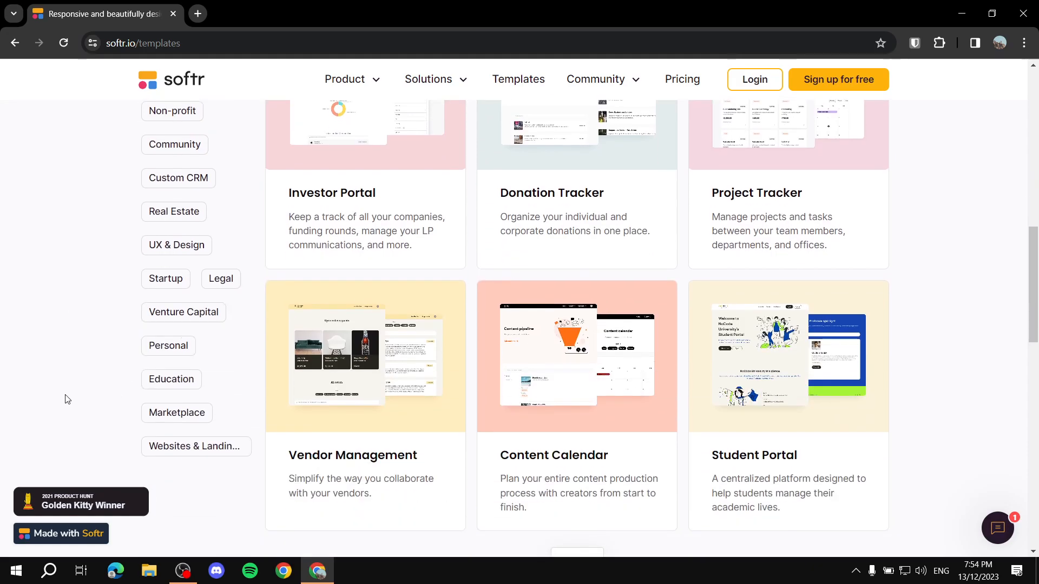
click(168, 450)
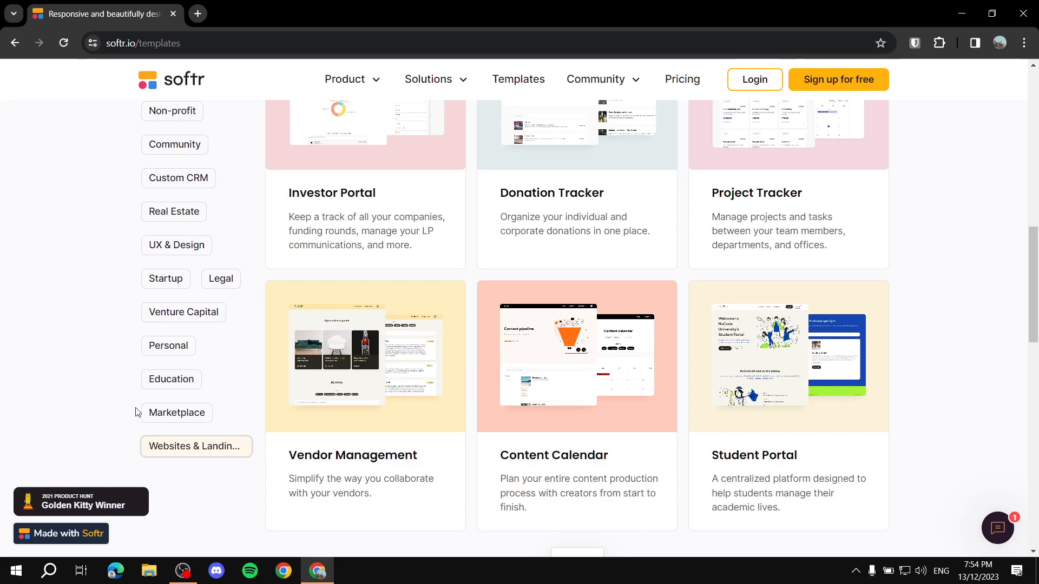
scroll(125, 364, up, 7)
scroll(606, 188, up, 3)
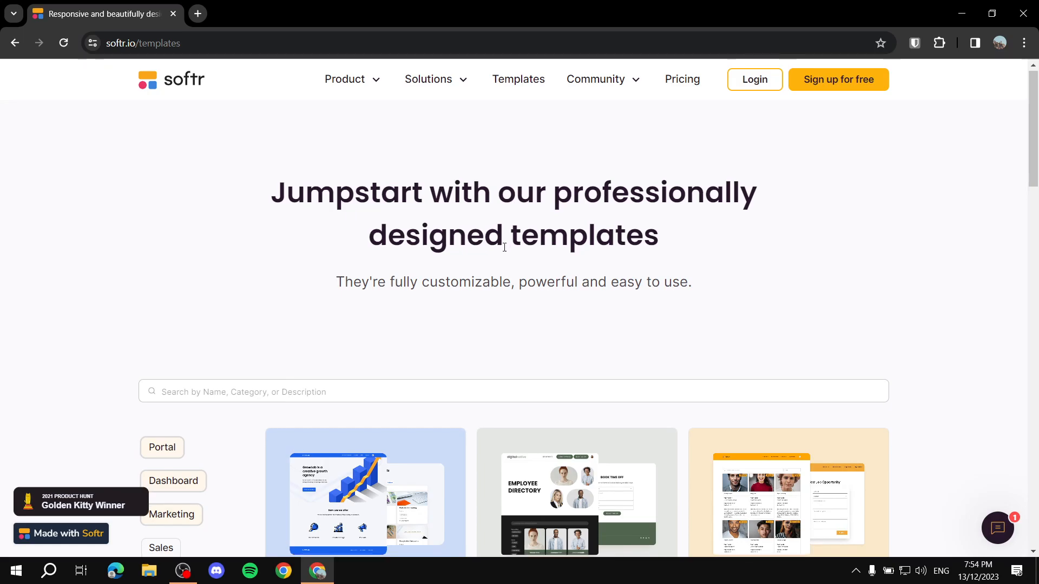
scroll(262, 233, down, 4)
scroll(244, 332, down, 1)
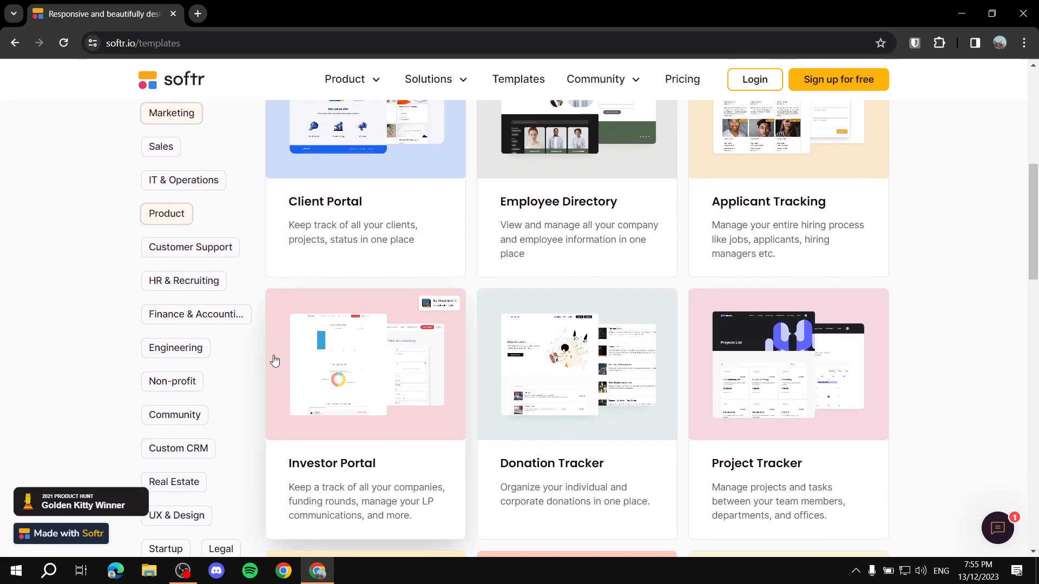
scroll(287, 336, up, 4)
click(296, 334)
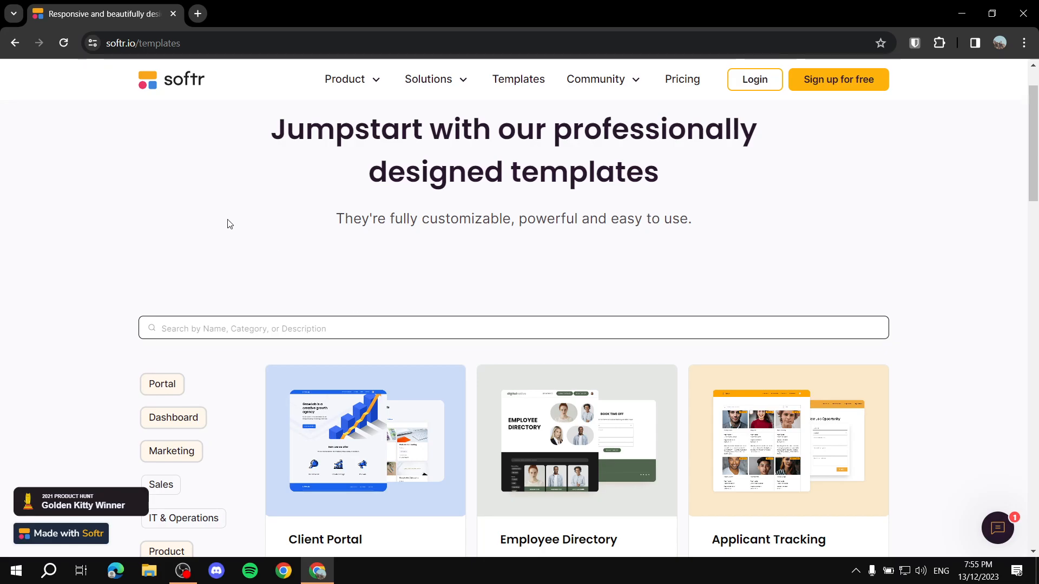
Step: Go back to softr.io and scroll down the home page and back to the top
click(9, 46)
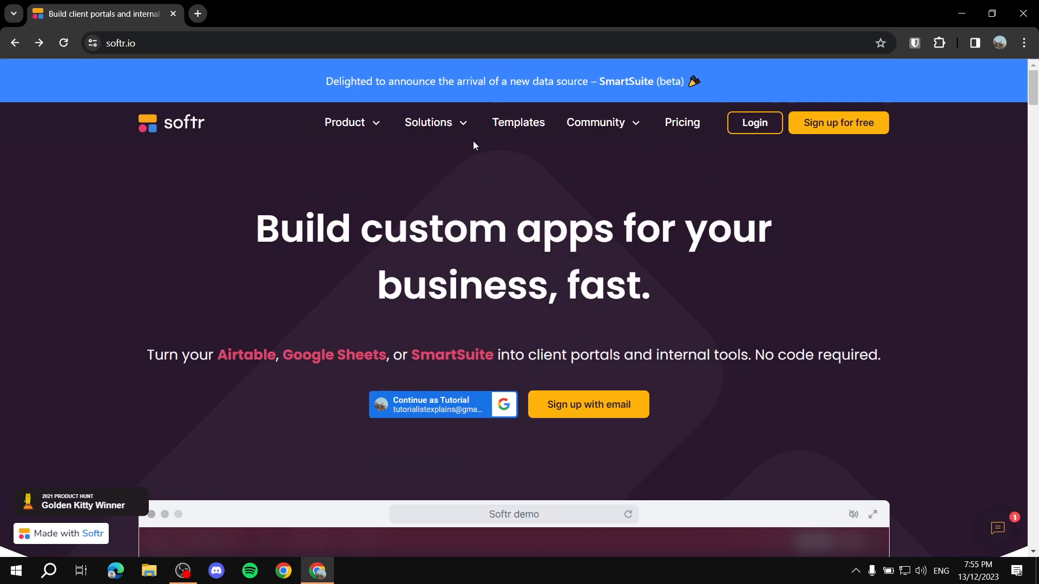
scroll(881, 256, down, 3)
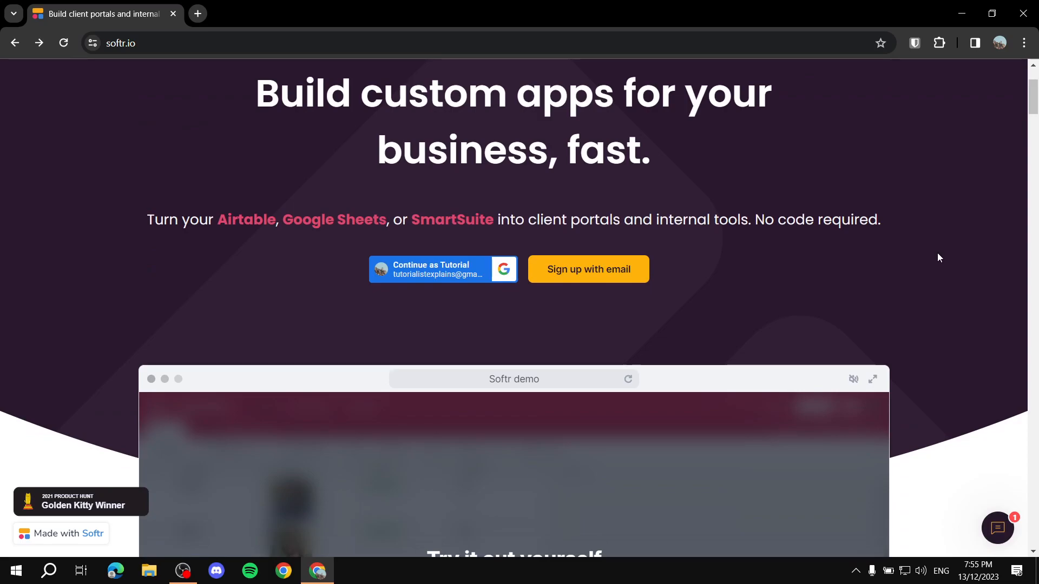
scroll(938, 258, down, 5)
scroll(944, 291, down, 11)
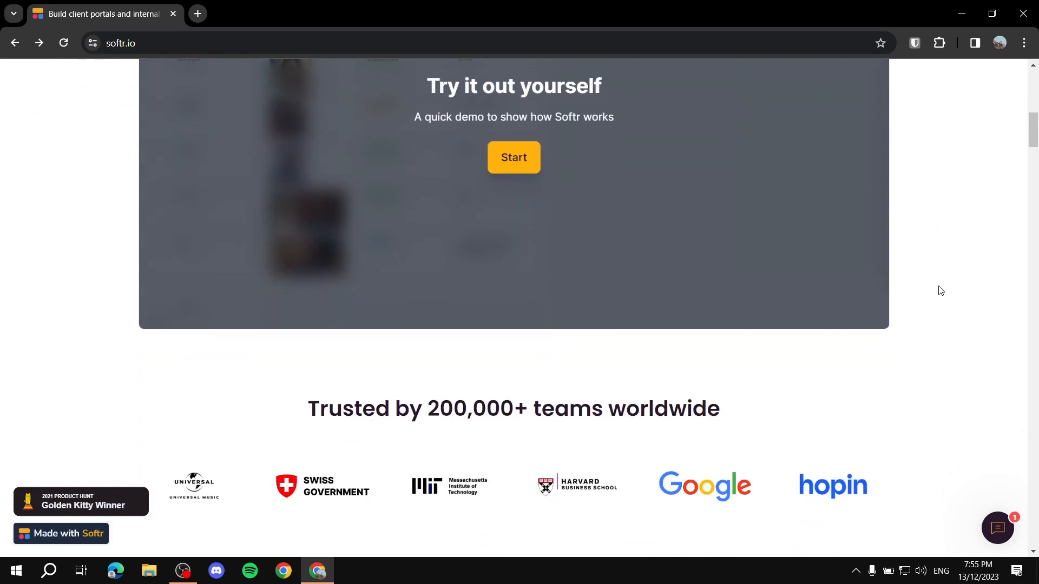
scroll(833, 218, down, 8)
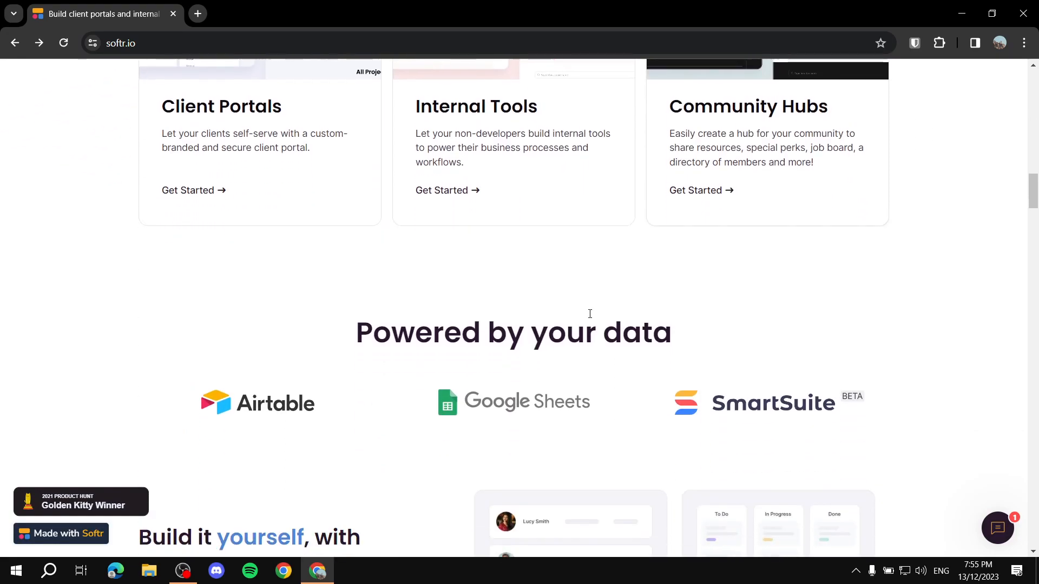
scroll(602, 317, up, 11)
scroll(660, 311, up, 8)
scroll(661, 314, up, 8)
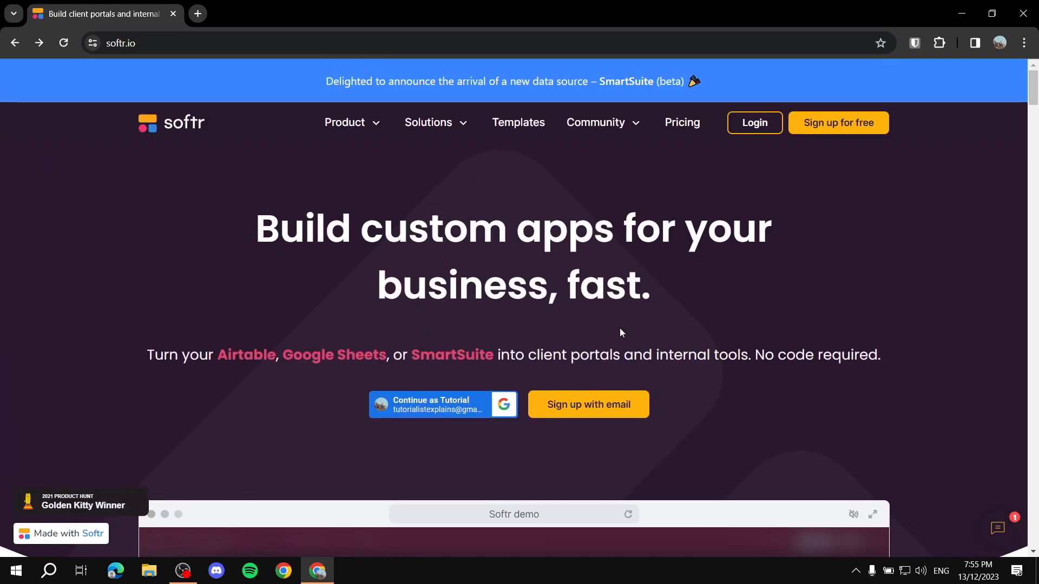
click(695, 123)
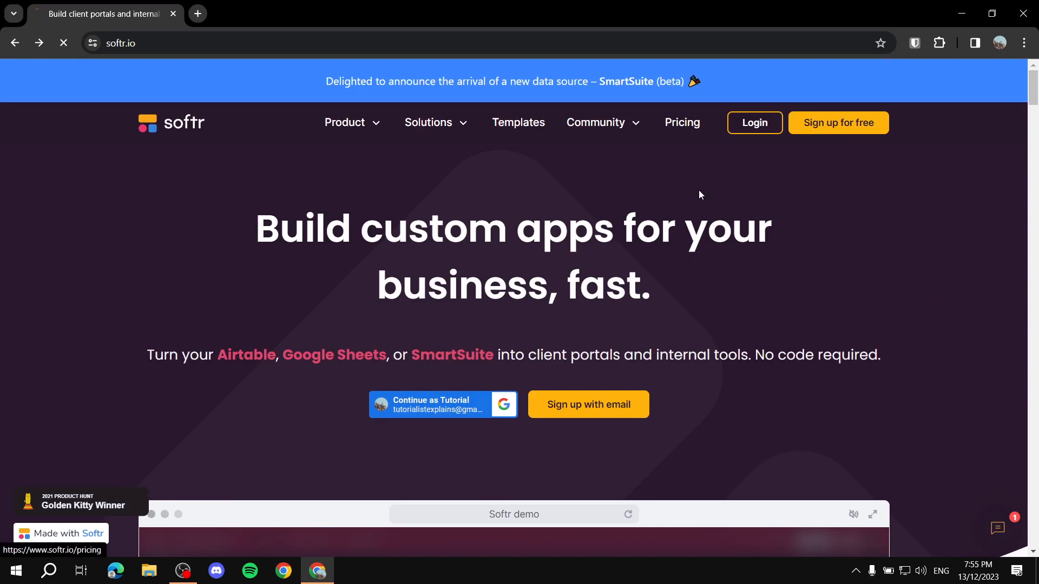
scroll(761, 133, down, 9)
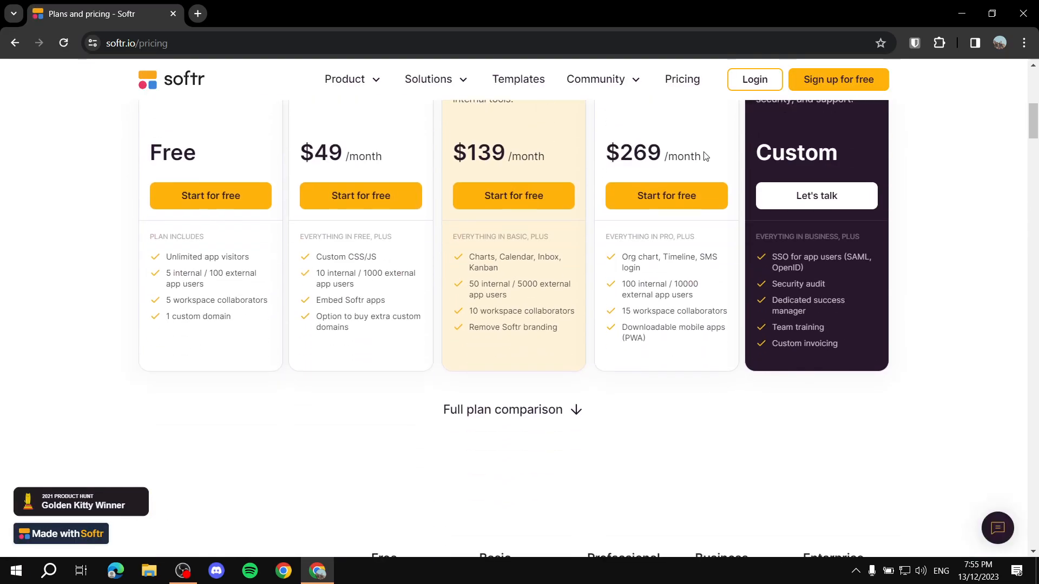
scroll(348, 213, up, 4)
drag(139, 249, 221, 254)
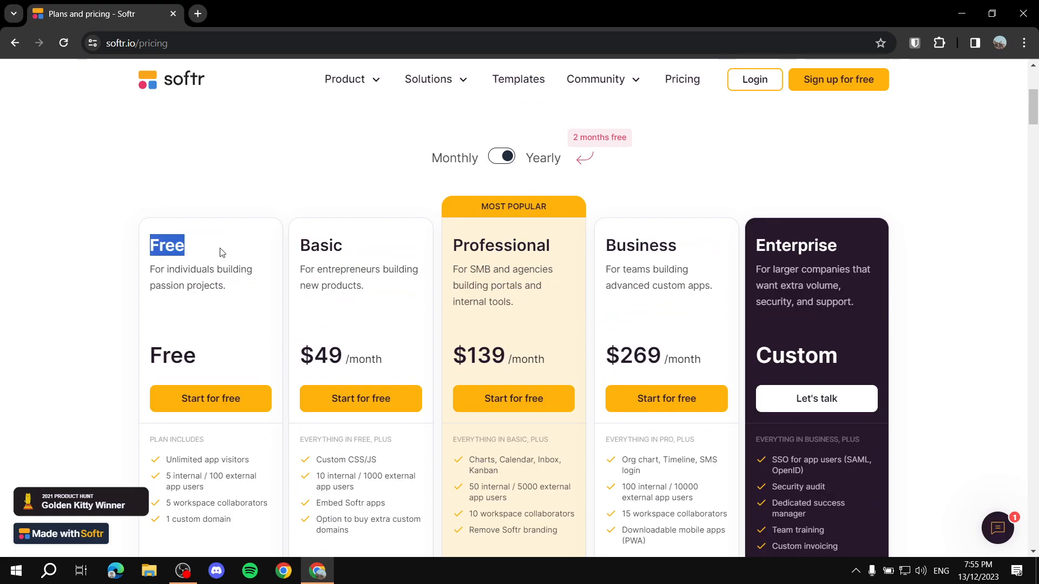
click(234, 183)
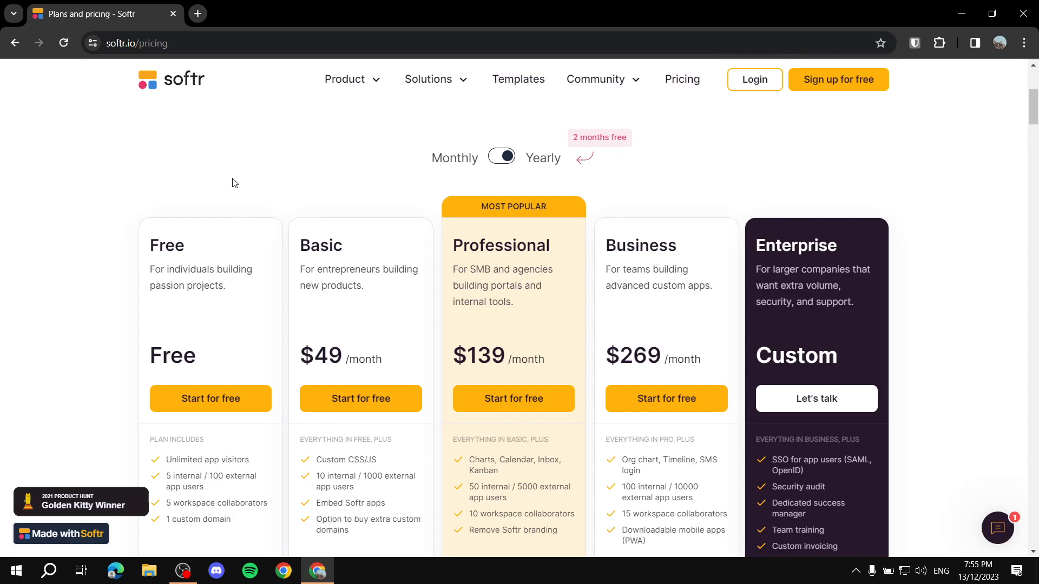
scroll(287, 222, down, 4)
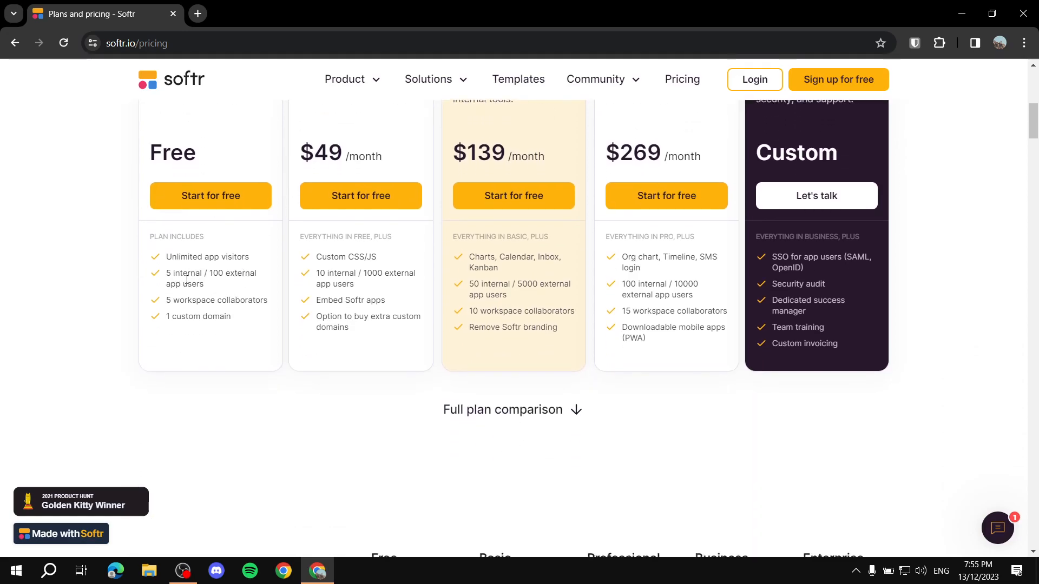
drag(165, 257, 250, 257)
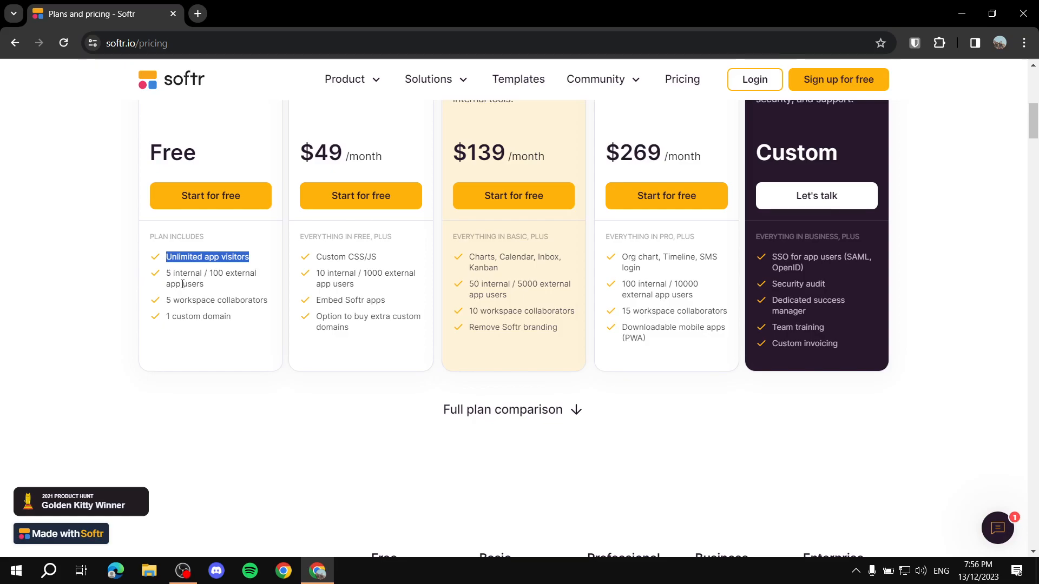
click(110, 274)
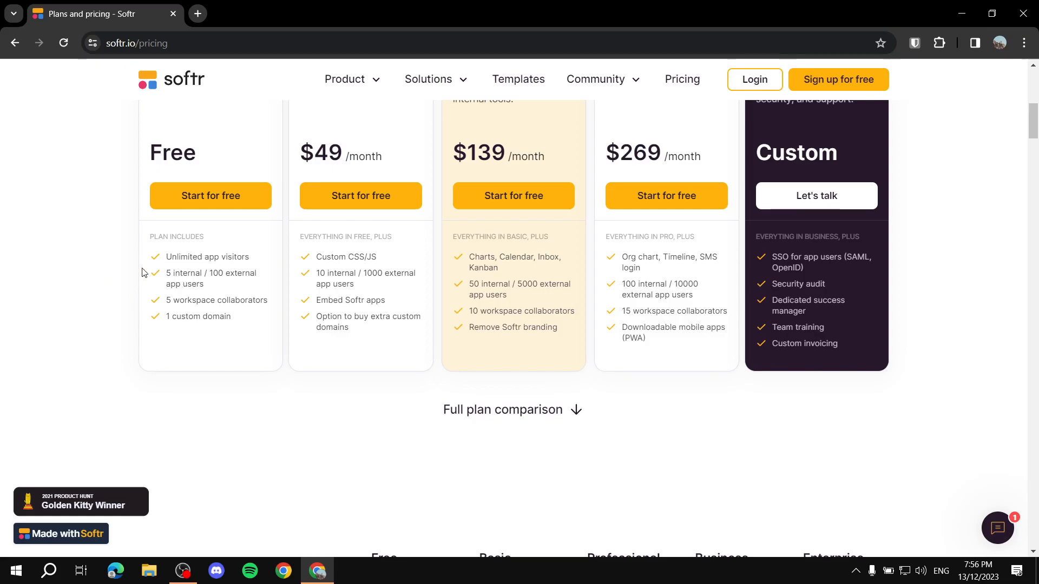
drag(166, 274, 190, 274)
scroll(146, 325, down, 2)
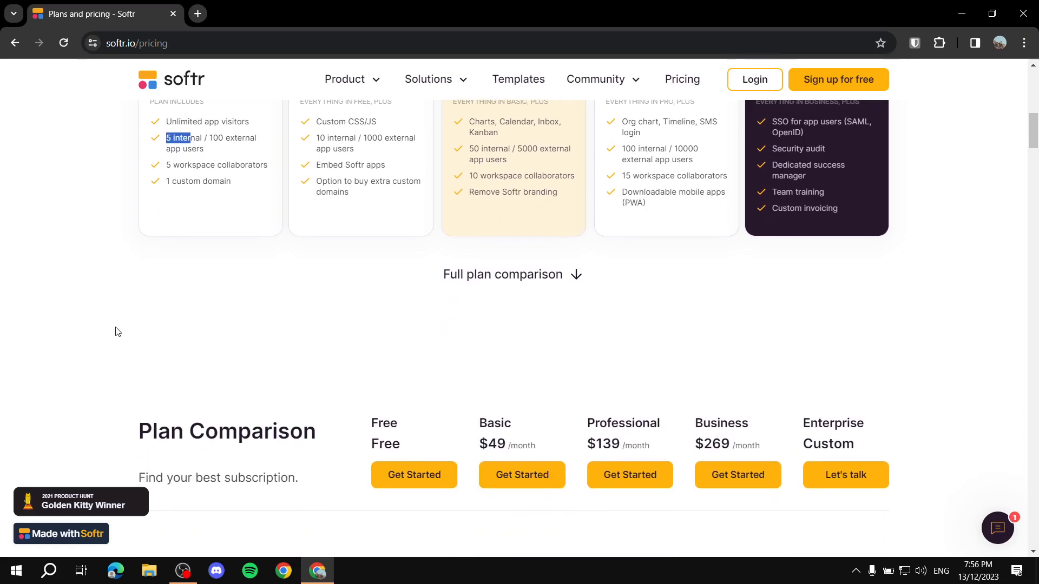
drag(171, 164, 264, 167)
click(273, 167)
scroll(141, 217, up, 4)
drag(134, 224, 216, 220)
click(2, 308)
scroll(107, 316, down, 4)
scroll(267, 271, down, 12)
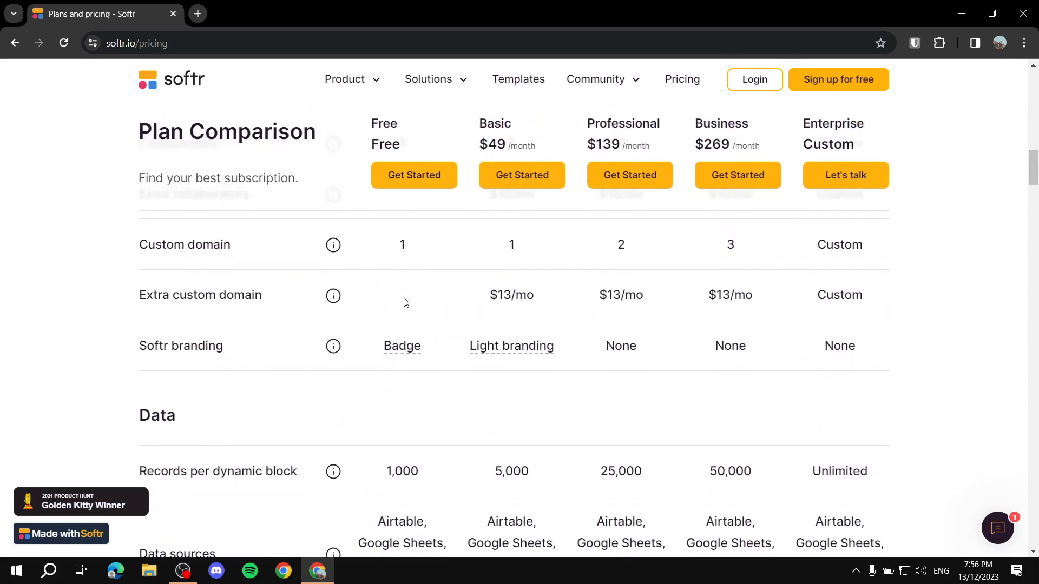
scroll(406, 302, up, 3)
scroll(335, 303, down, 2)
scroll(401, 355, up, 7)
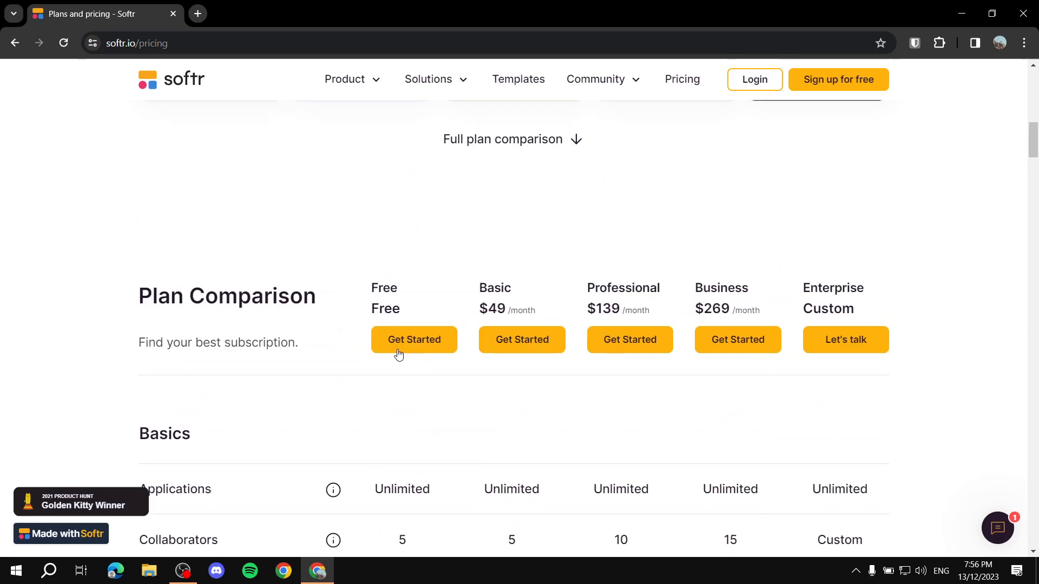
scroll(292, 222, down, 9)
scroll(602, 298, down, 6)
scroll(645, 329, down, 5)
scroll(645, 375, up, 15)
scroll(474, 355, up, 15)
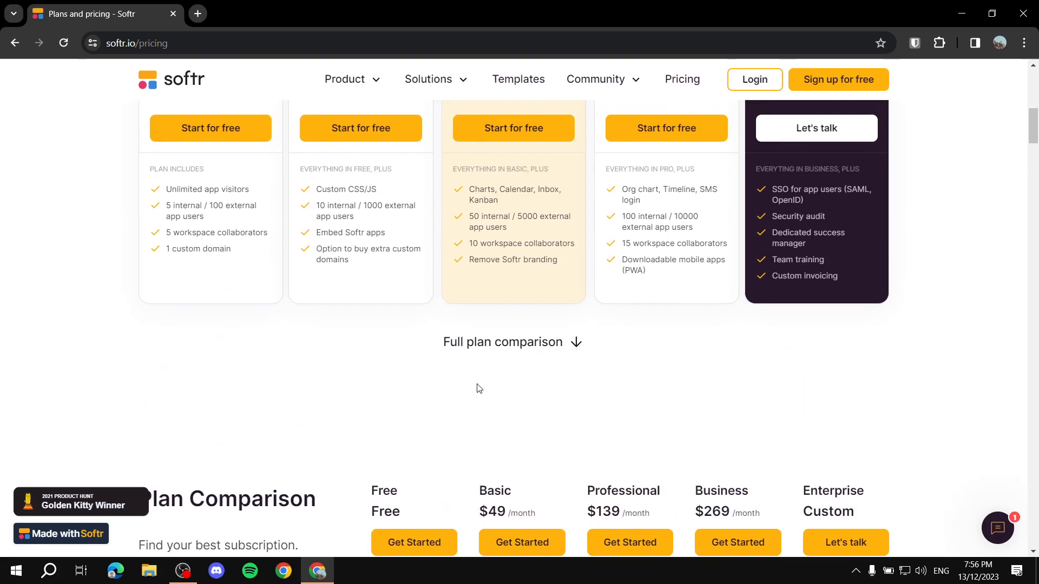
scroll(502, 321, down, 3)
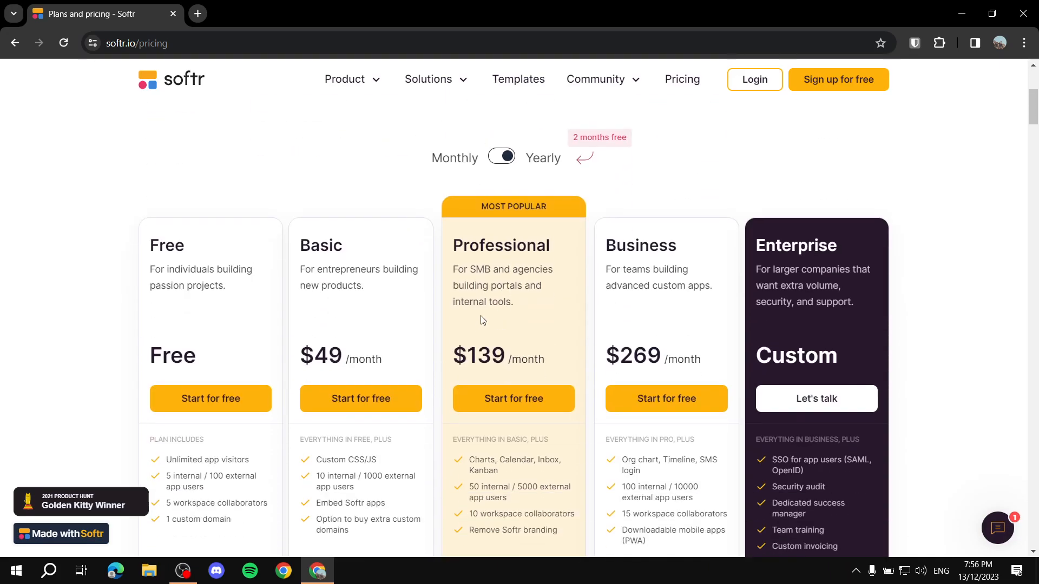
scroll(480, 314, down, 10)
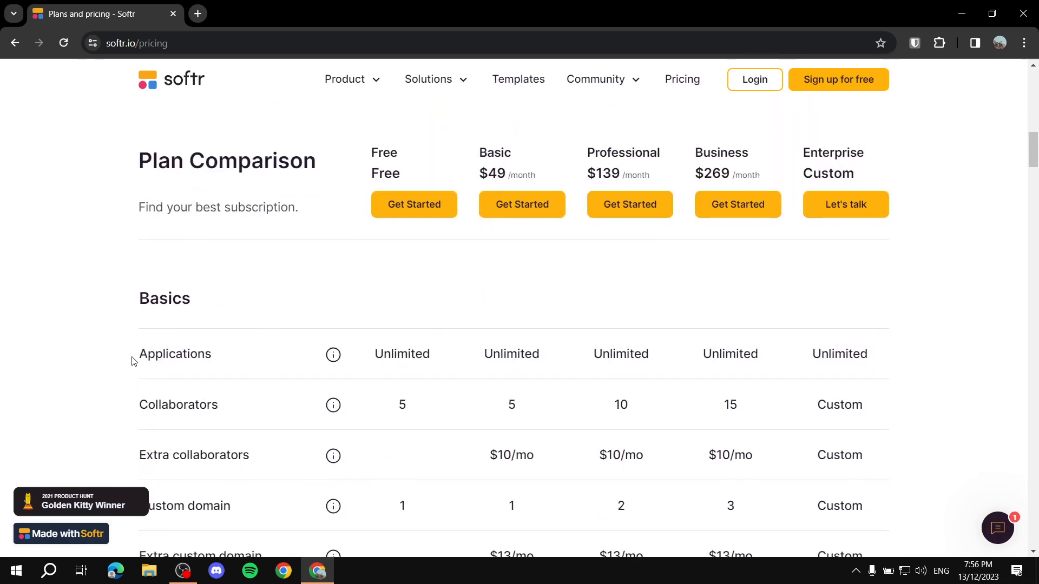
drag(133, 360, 208, 352)
click(233, 360)
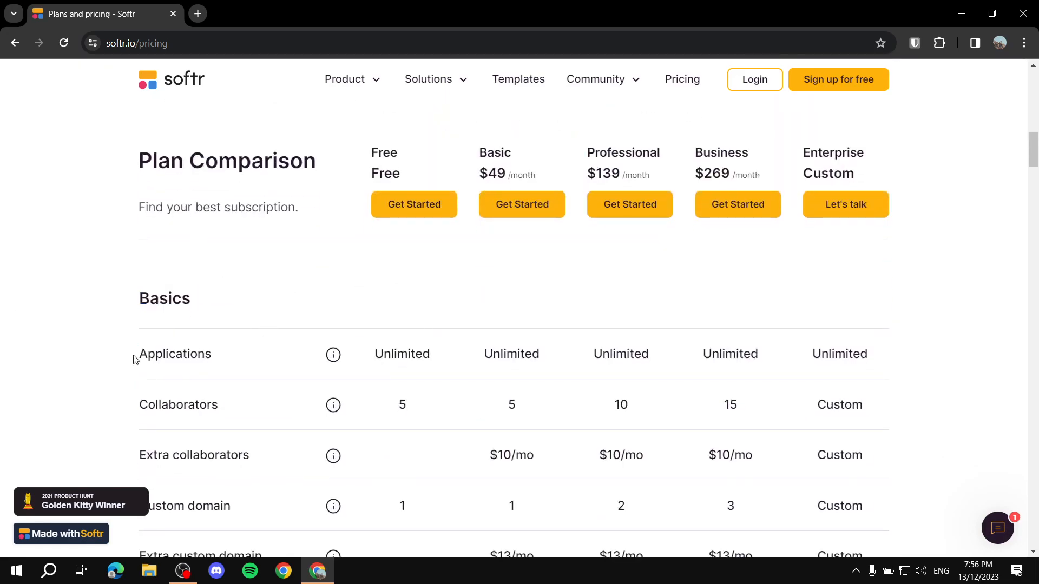
drag(130, 359, 224, 361)
drag(428, 358, 352, 352)
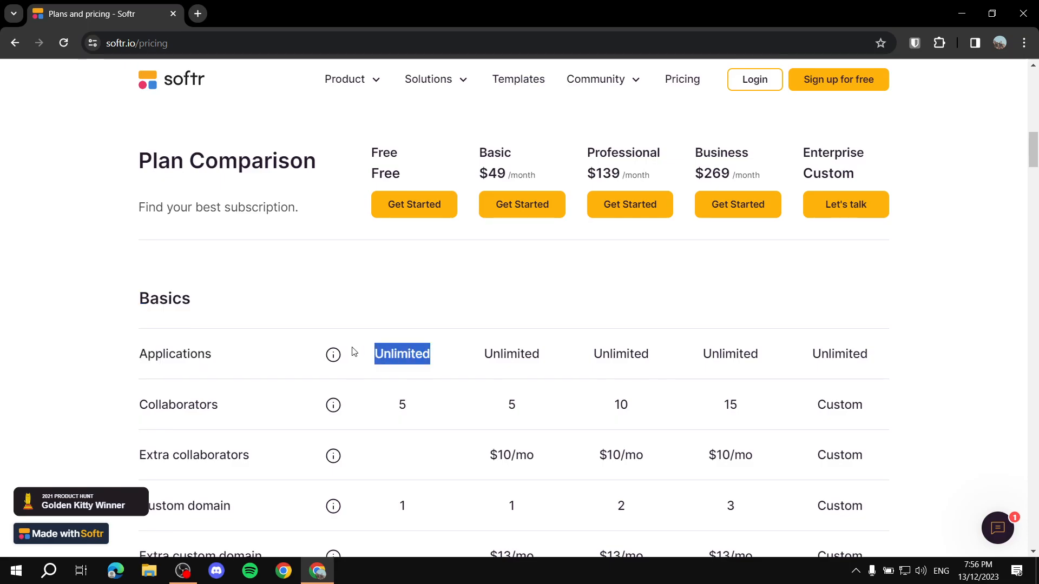
click(373, 323)
scroll(366, 324, up, 15)
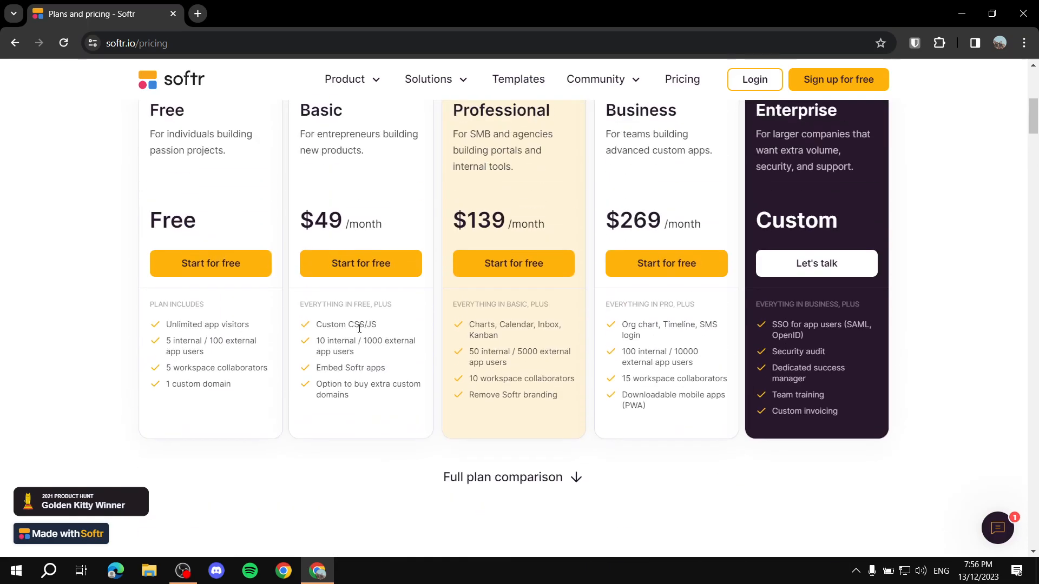
scroll(267, 371, down, 4)
scroll(276, 310, down, 3)
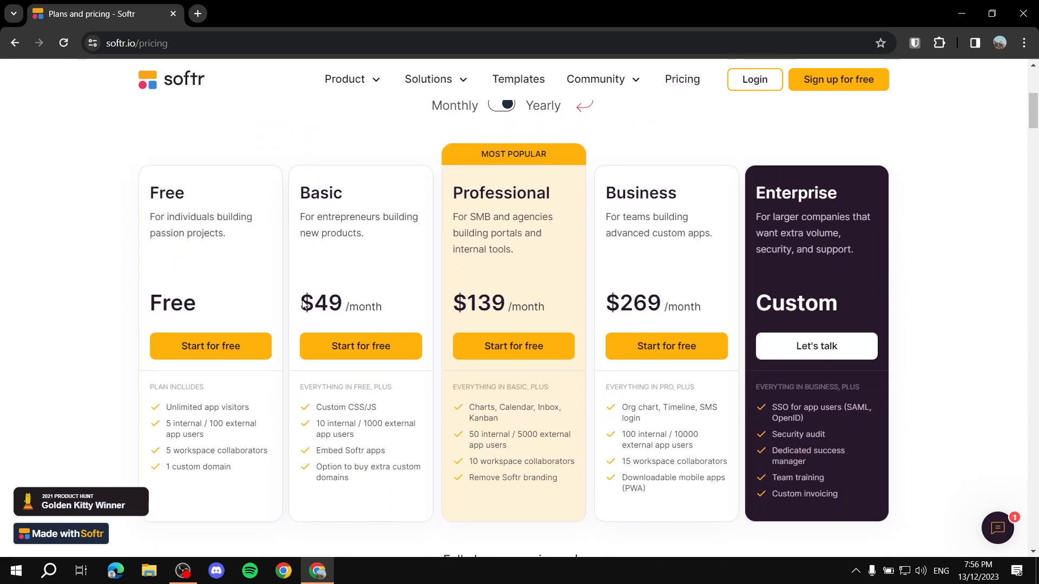
drag(296, 180, 372, 178)
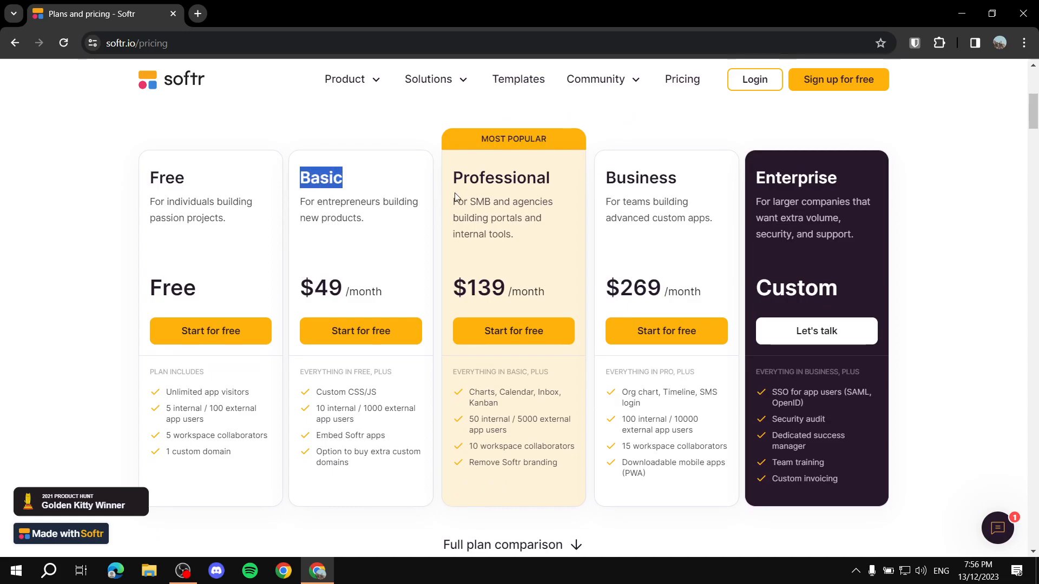
drag(454, 180, 606, 180)
click(590, 223)
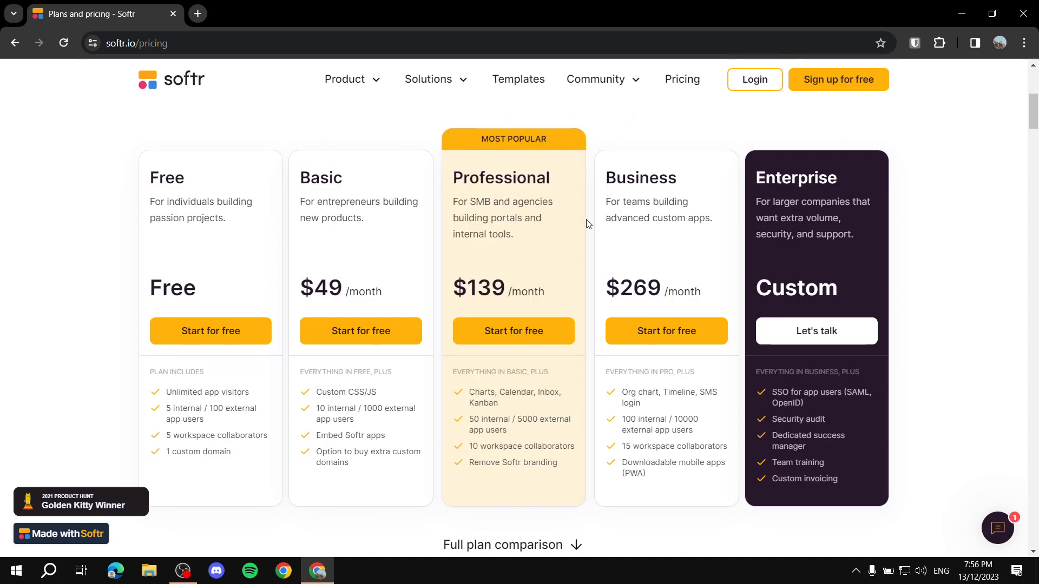
scroll(568, 232, up, 3)
Step: Switch pricing to Monthly and review the $59, $167 and $323 plans and comparison table
click(495, 223)
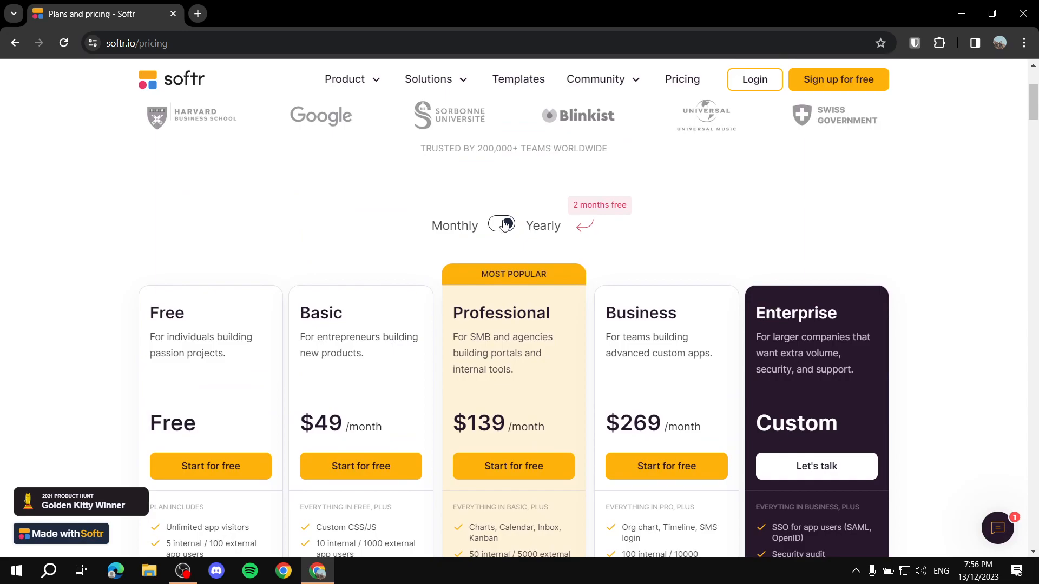
scroll(391, 244, down, 3)
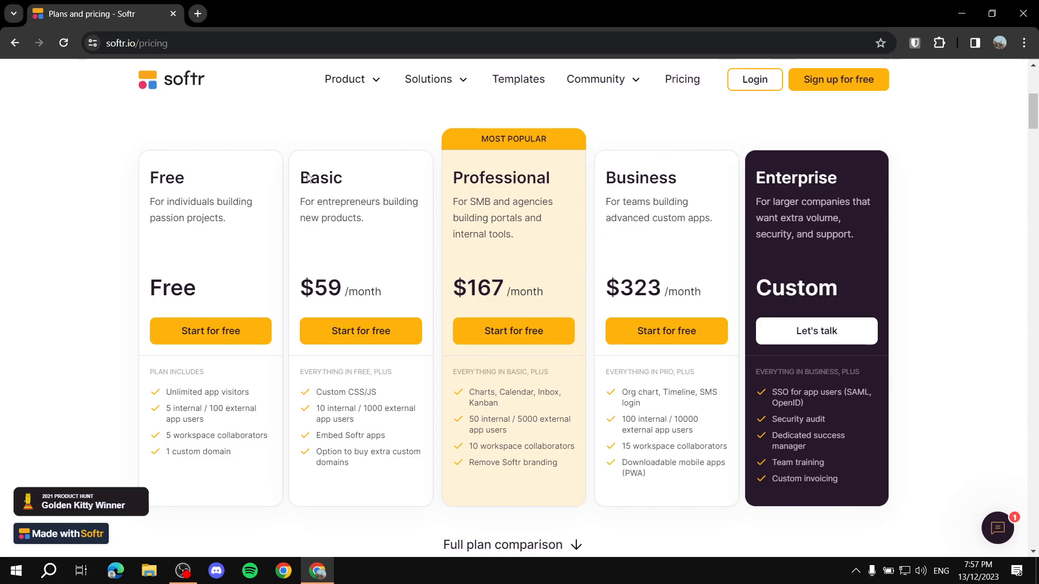
scroll(494, 179, down, 1)
scroll(495, 179, down, 10)
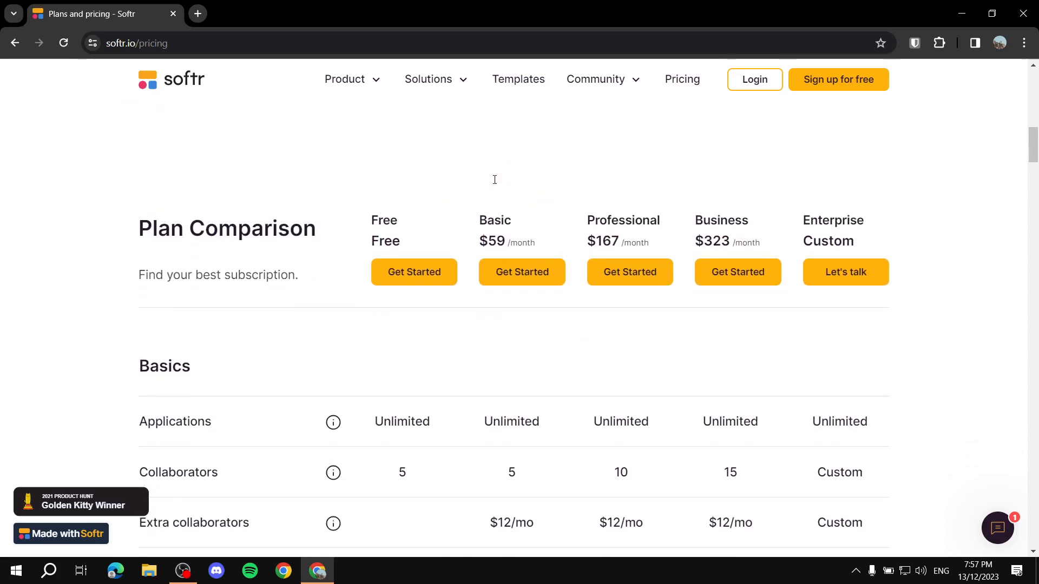
scroll(495, 184, up, 1)
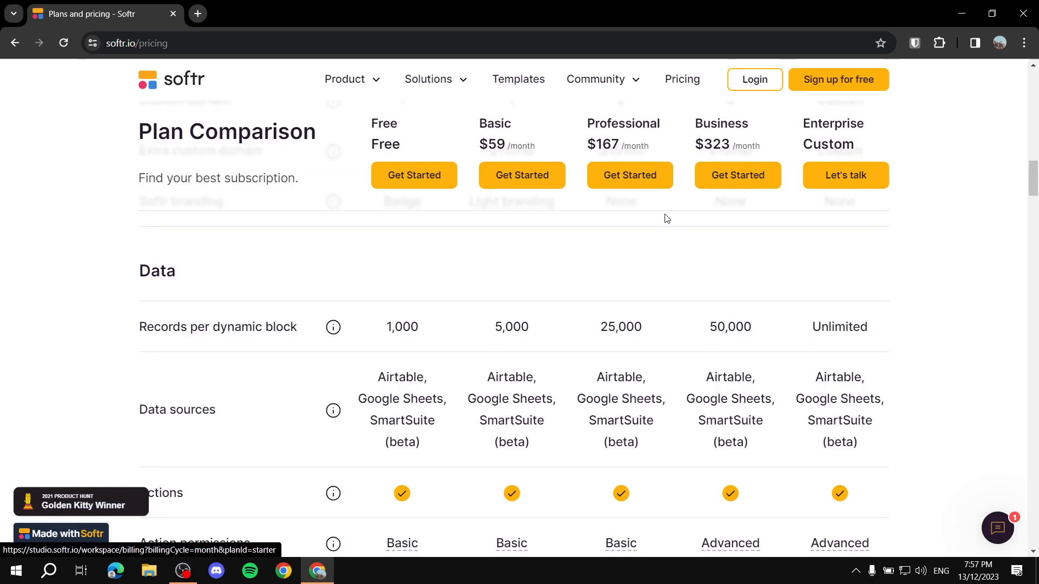
scroll(691, 242, up, 1)
scroll(677, 250, down, 2)
scroll(451, 326, up, 6)
scroll(450, 326, up, 10)
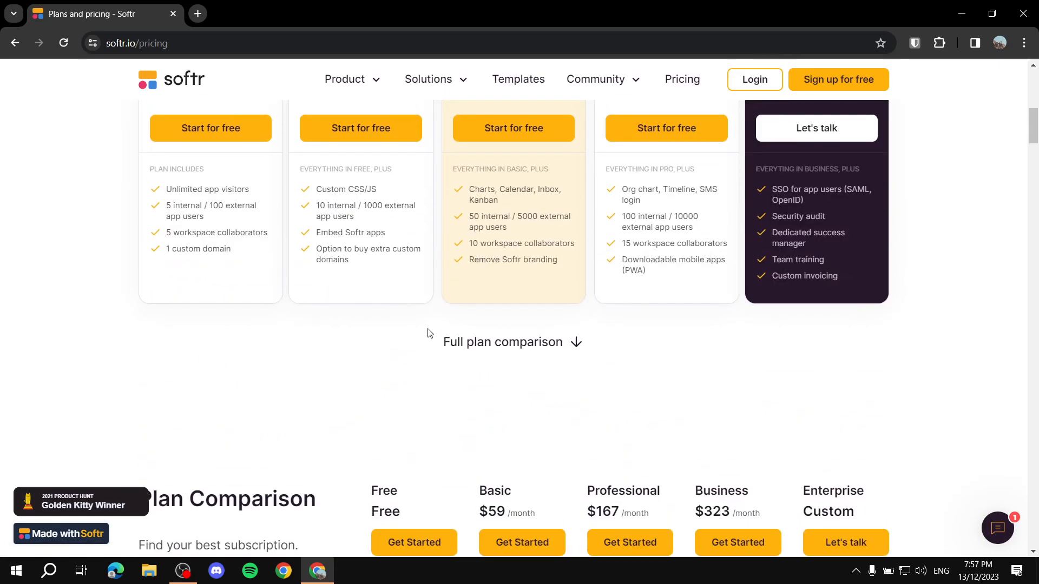
Step: Return to the Softr home page and log in to Softr Studio
scroll(508, 250, up, 5)
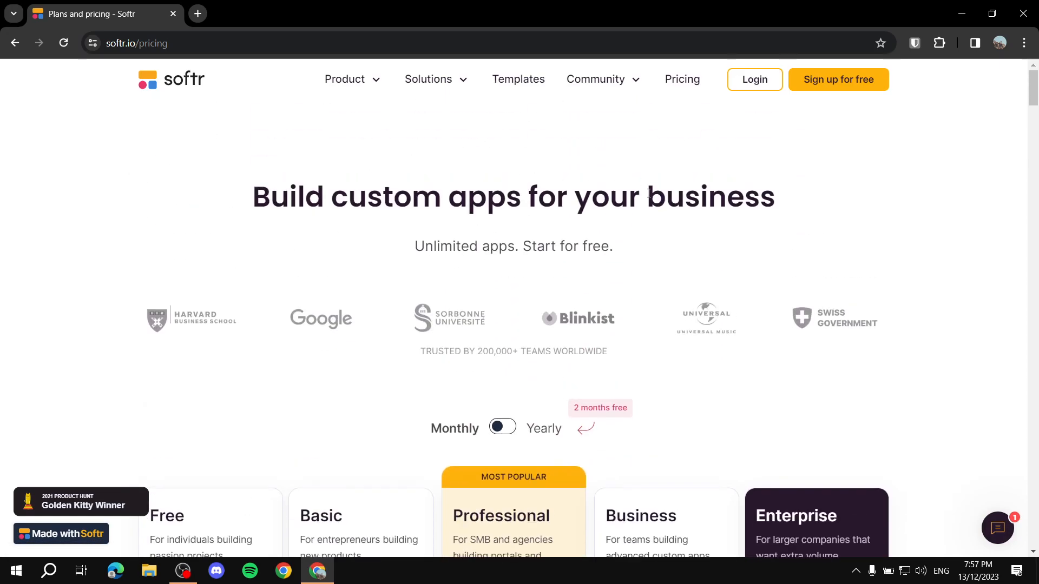
click(199, 80)
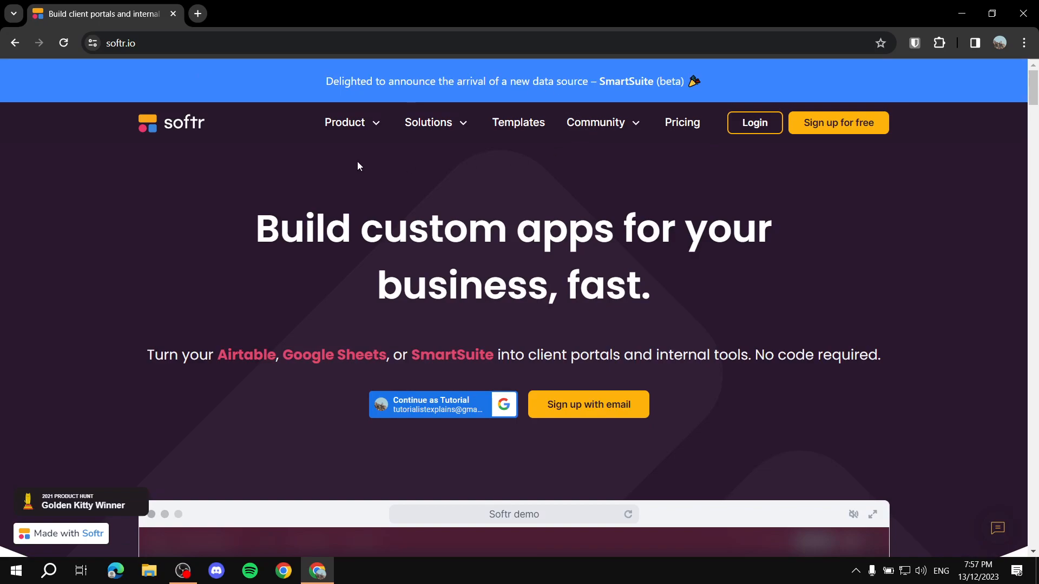
double_click(118, 42)
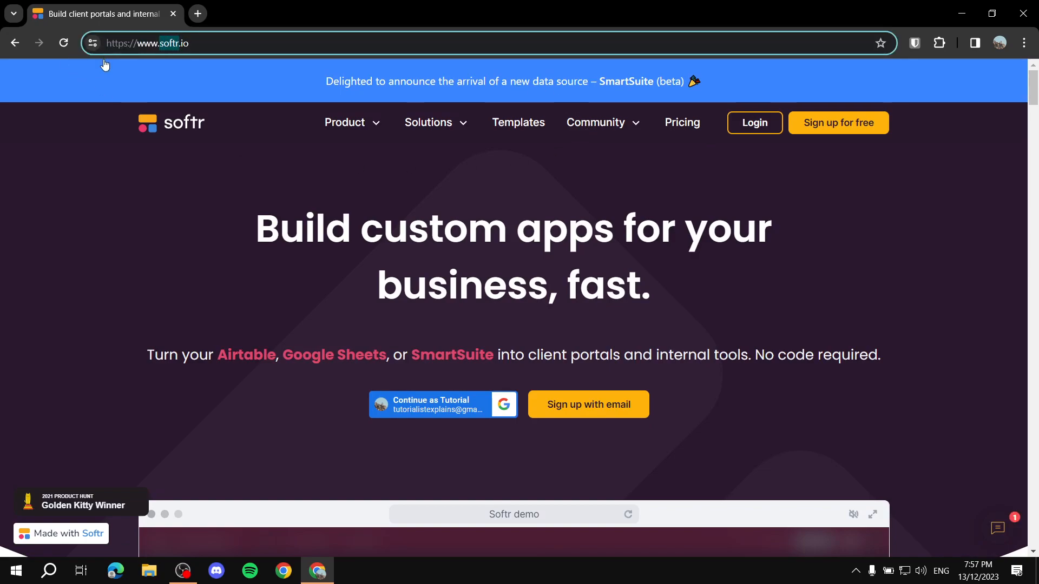
click(218, 174)
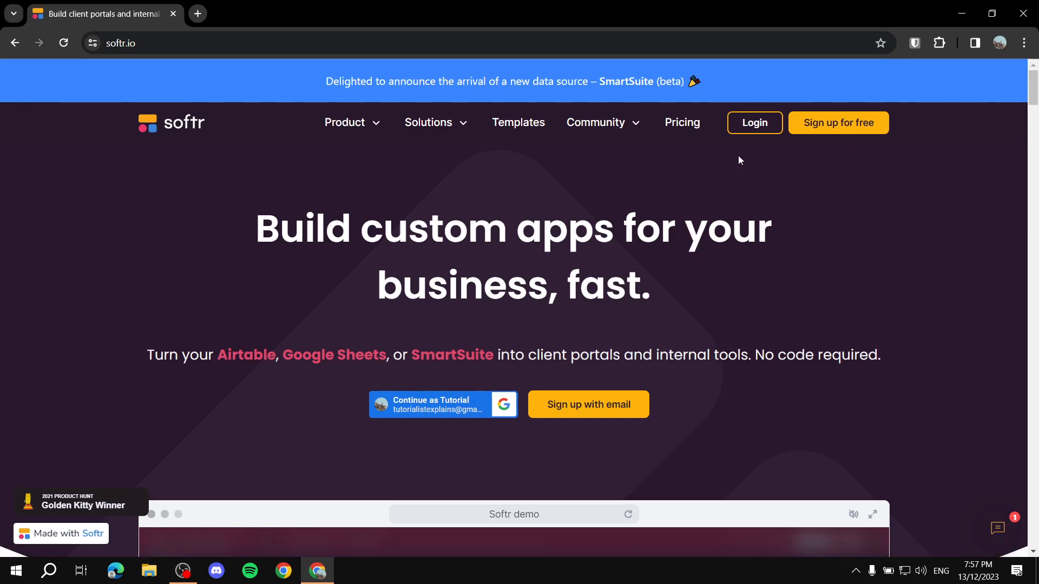
click(758, 135)
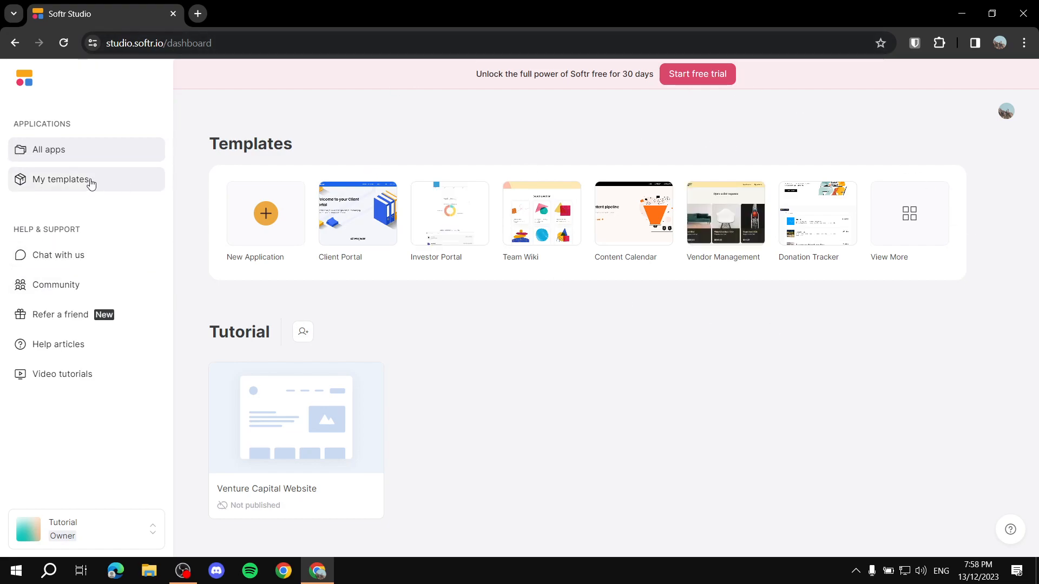
Step: Check the empty My templates page, go back to All apps and start a New Application
click(48, 184)
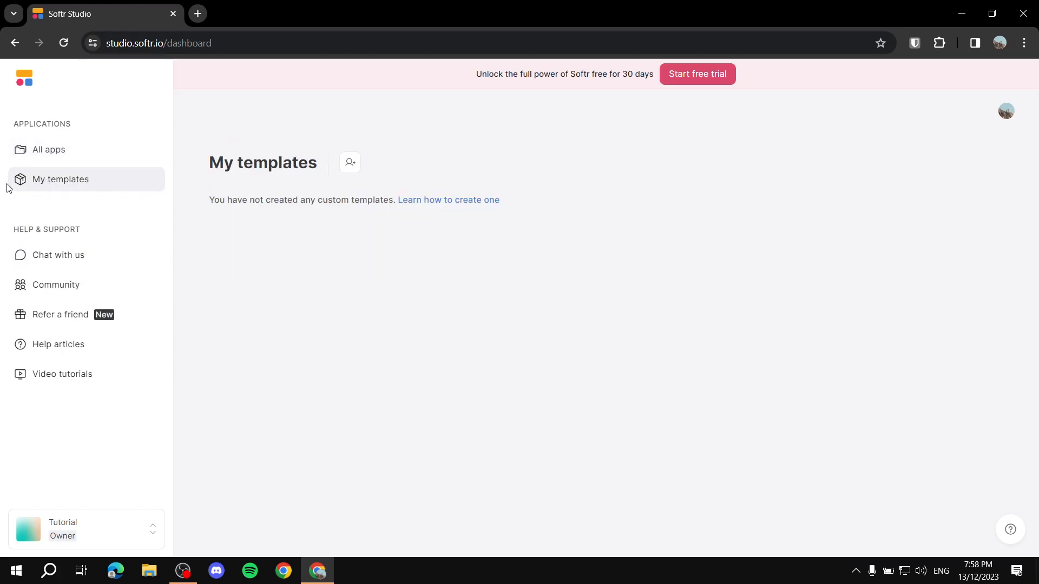
click(54, 150)
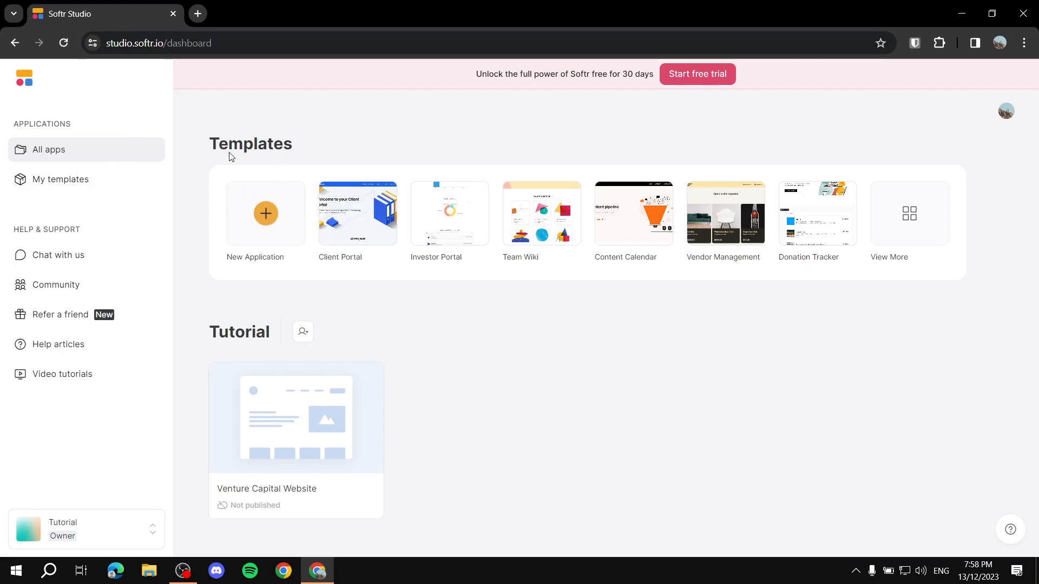
click(263, 214)
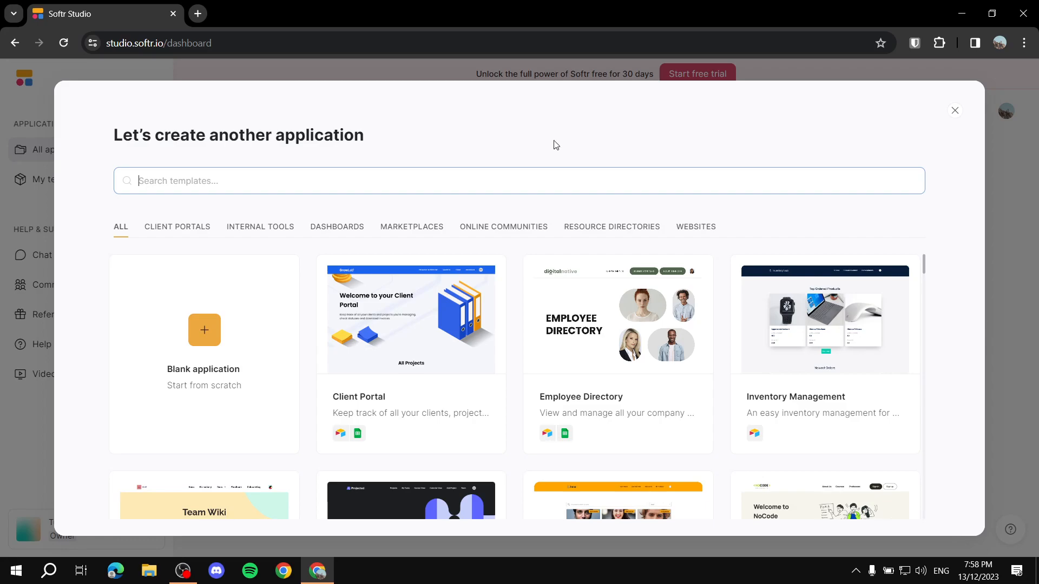
Step: Browse the Client Portal, Internal Tools and Marketplace categories, then select Websites
click(172, 227)
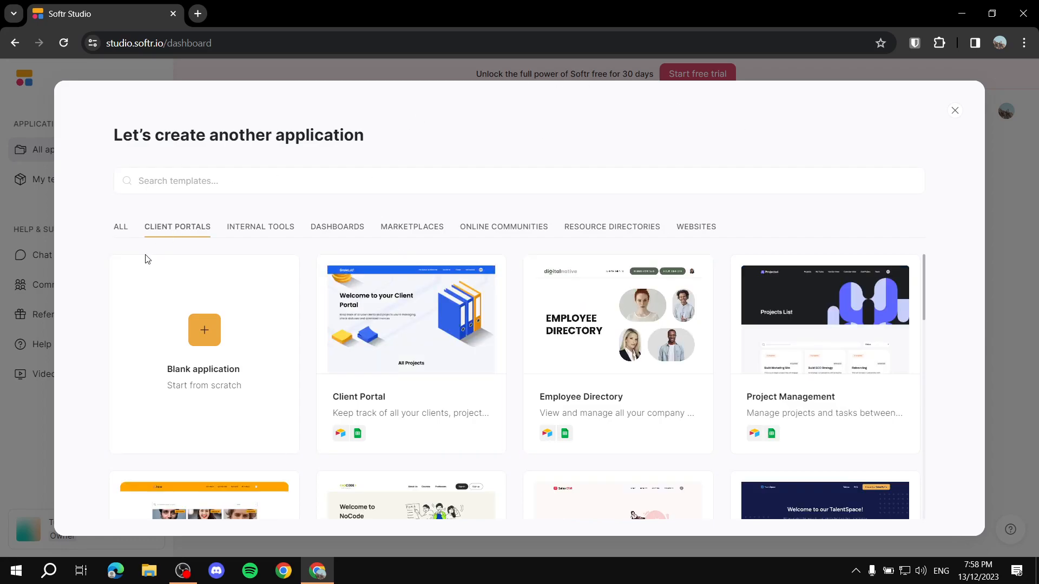
click(255, 227)
click(401, 227)
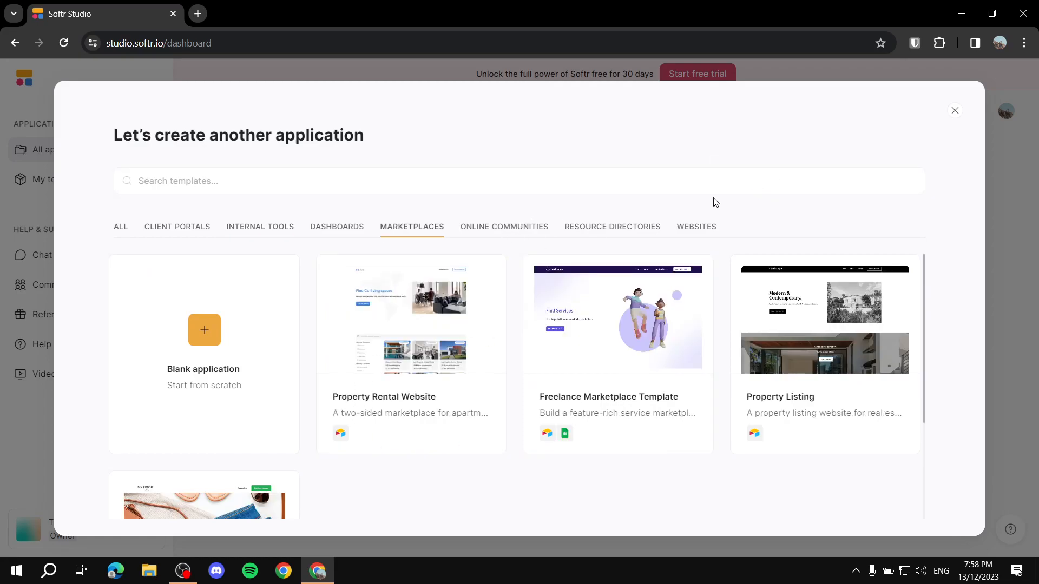
click(694, 230)
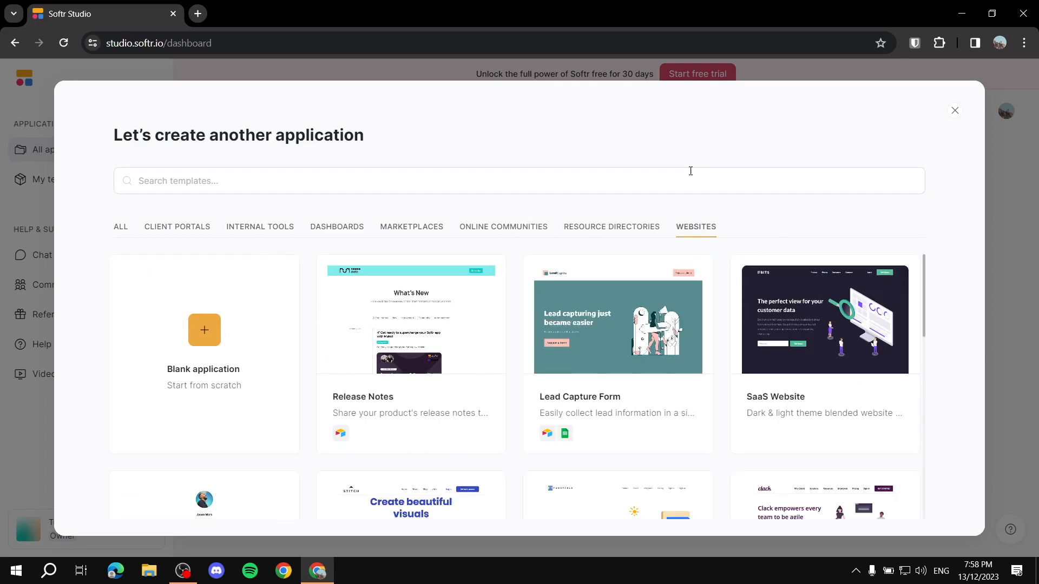
Step: Try the template search, then return to website templates and scroll to the Venture Capital Website card
click(256, 188)
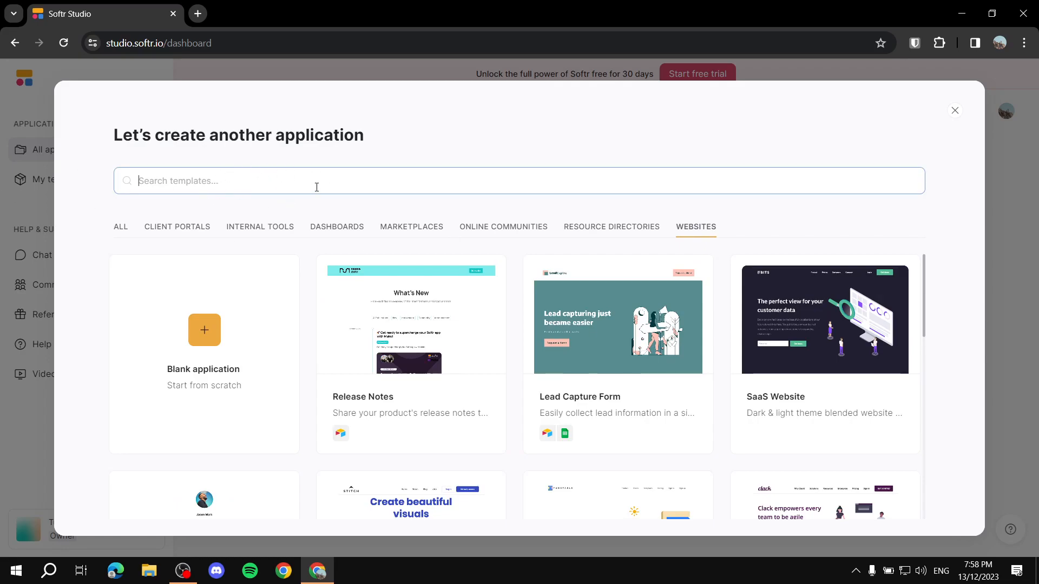
scroll(466, 260, down, 4)
scroll(427, 270, up, 4)
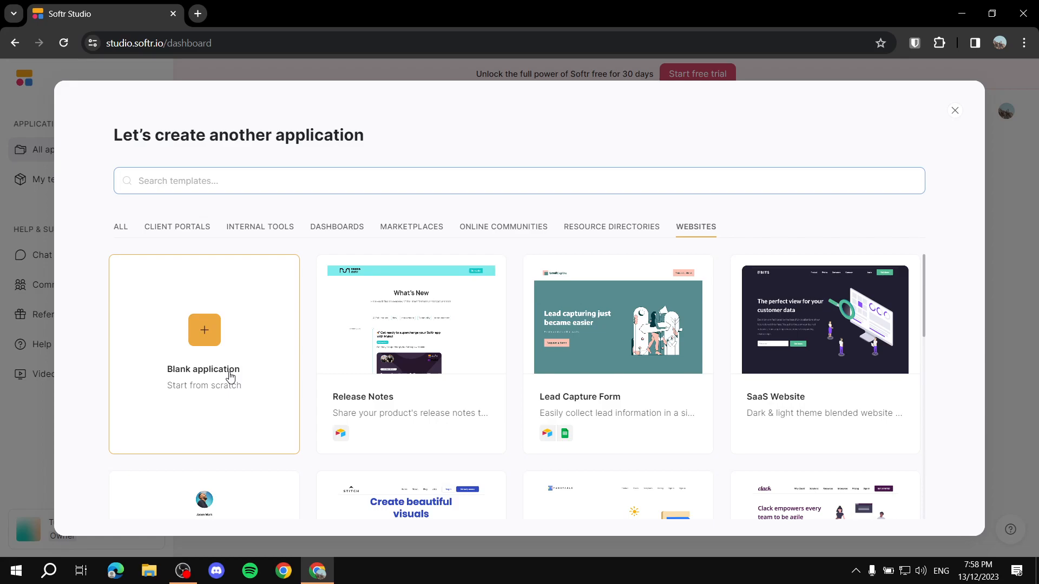
mouse_move(470, 350)
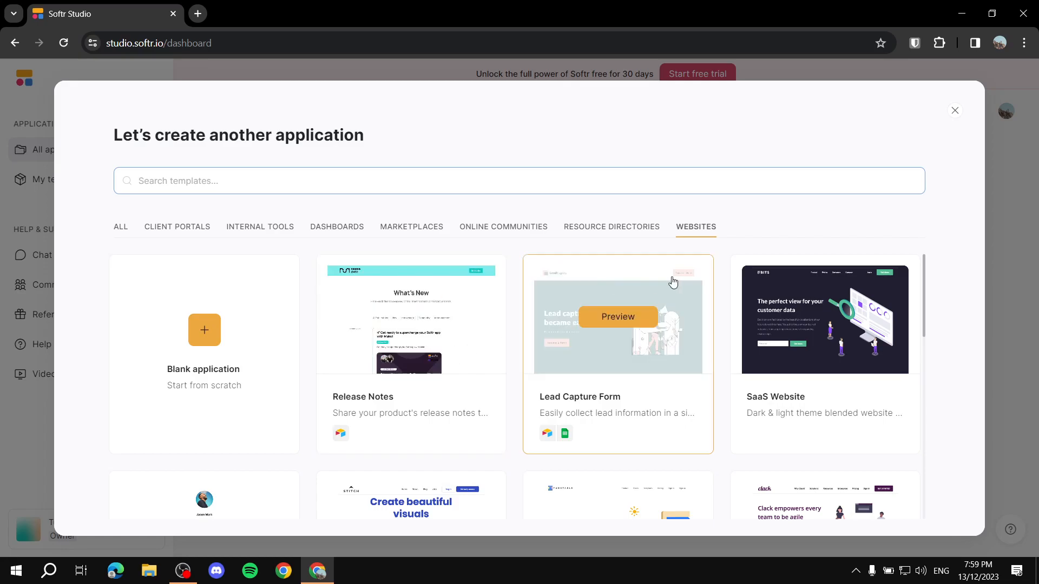
click(697, 227)
scroll(665, 346, down, 5)
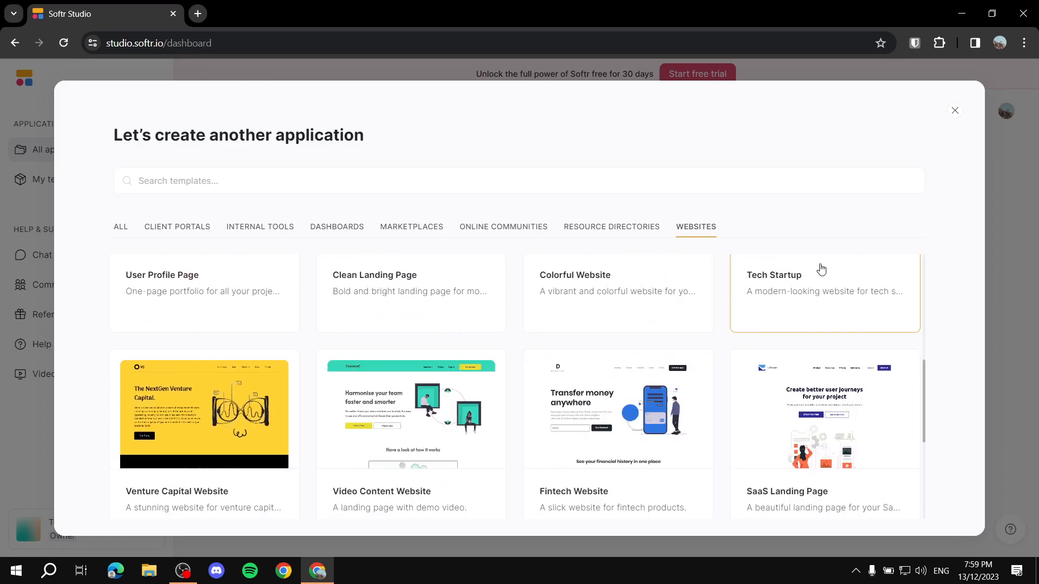
mouse_move(203, 445)
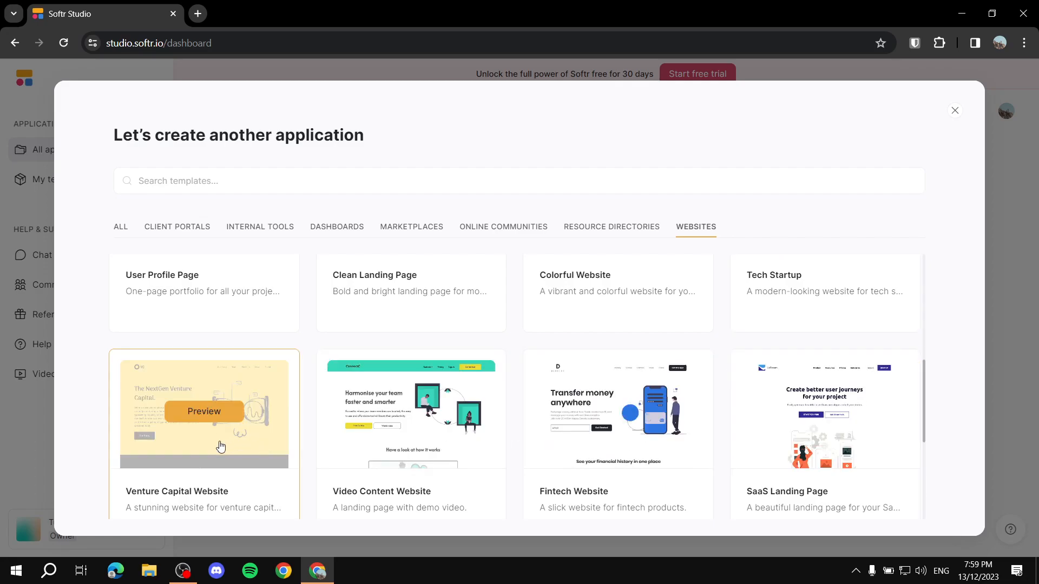
Step: Open the Venture Capital Website template and preview each page, including The Team and Companies we've backed
click(205, 412)
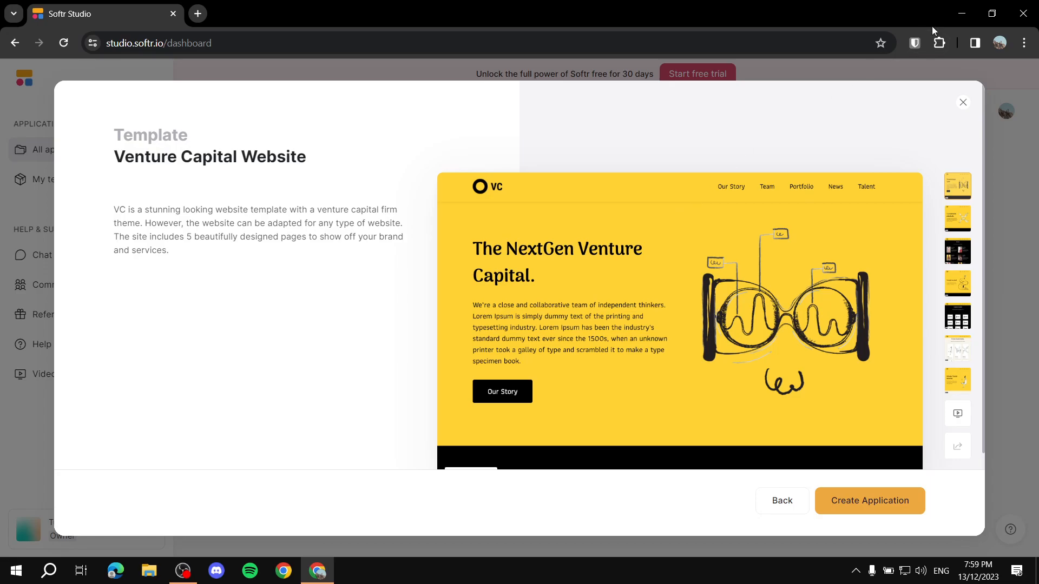
click(959, 226)
click(962, 254)
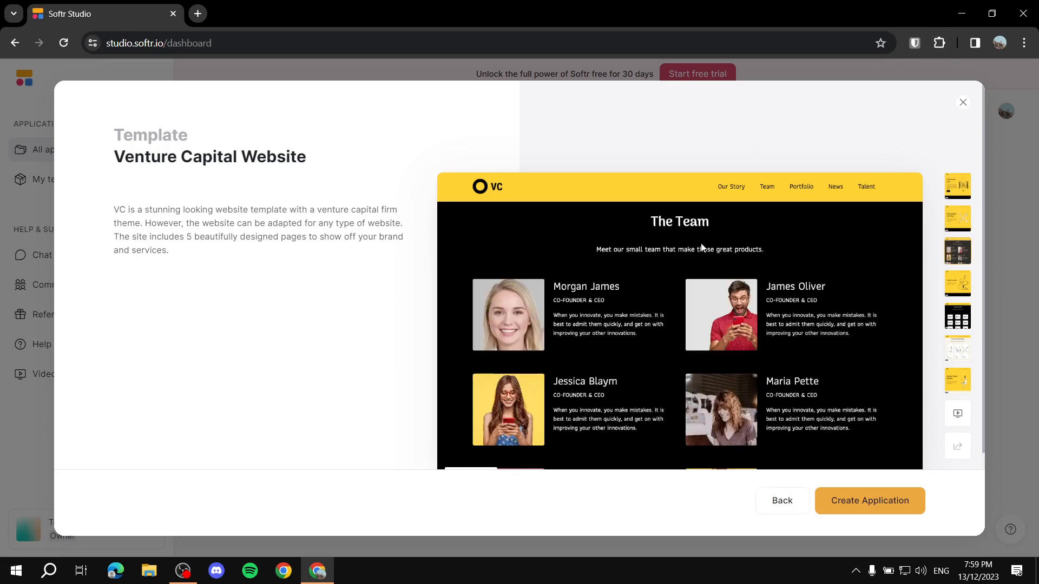
click(964, 324)
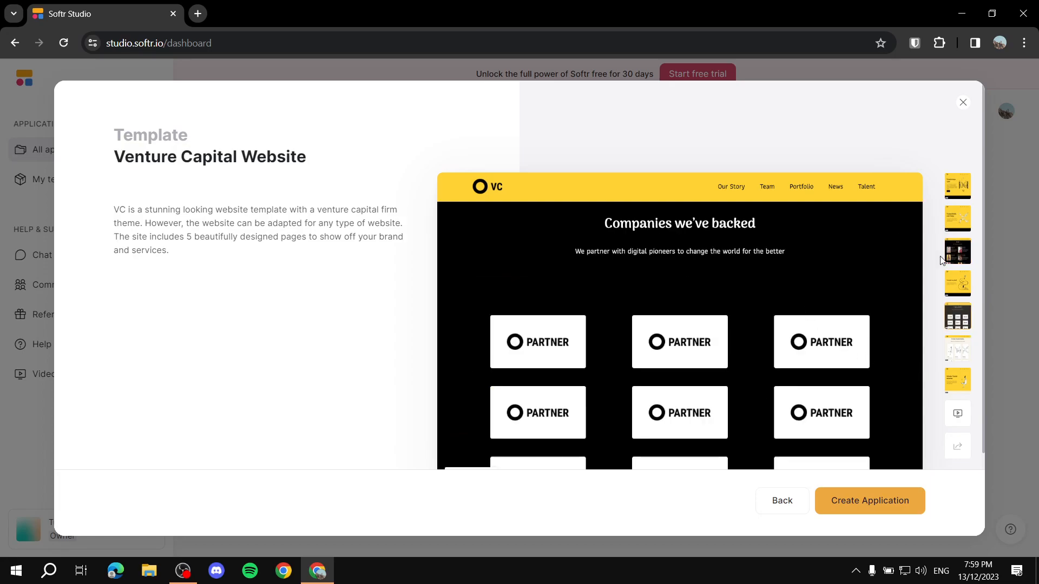
click(962, 356)
click(961, 382)
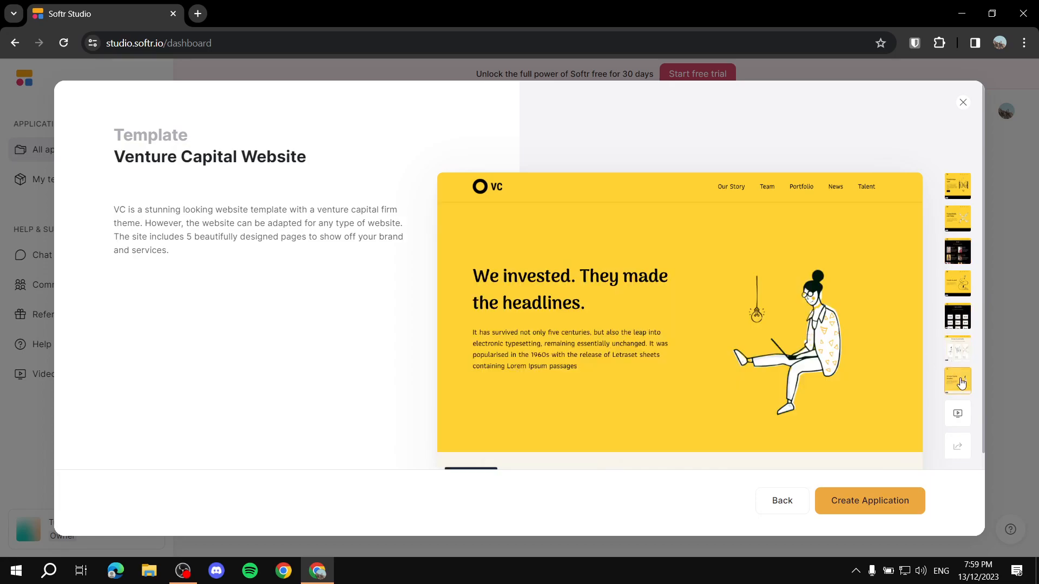
click(958, 413)
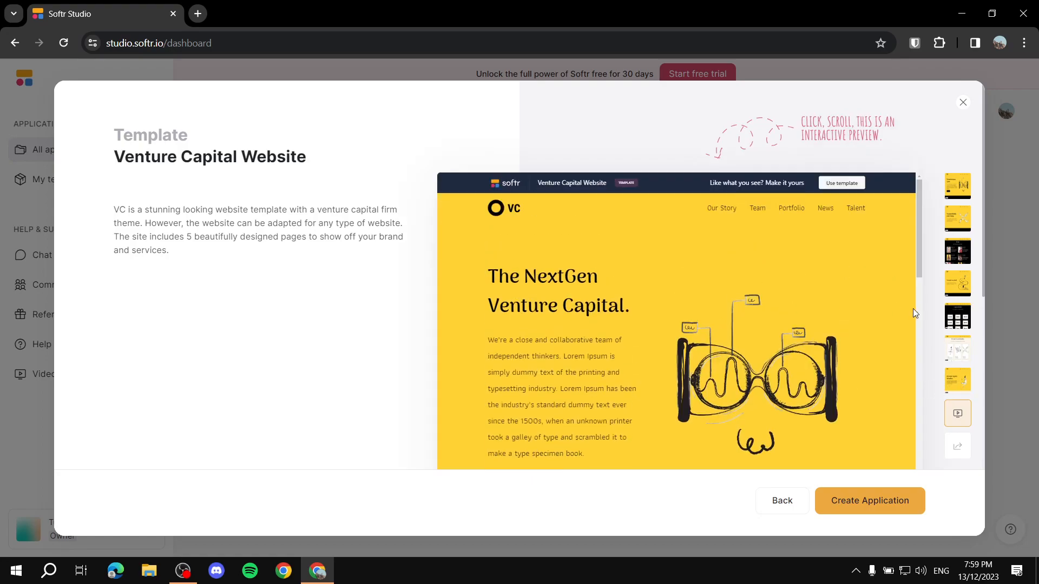
Step: Step back through the We invested, Team and second pages to the NextGen Venture Capital home page
click(958, 381)
click(957, 354)
click(958, 318)
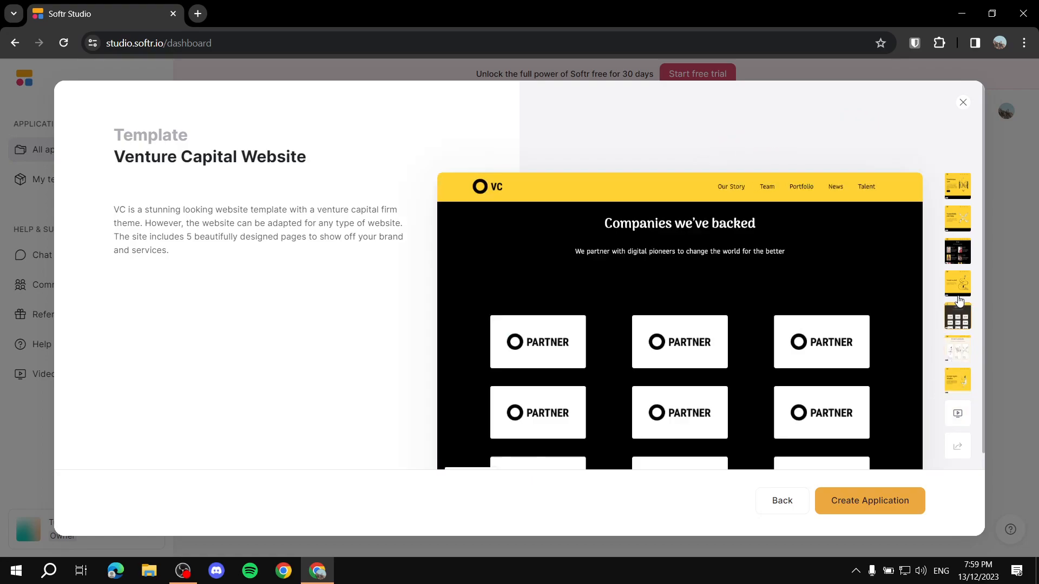
click(959, 290)
click(959, 260)
click(961, 219)
click(958, 185)
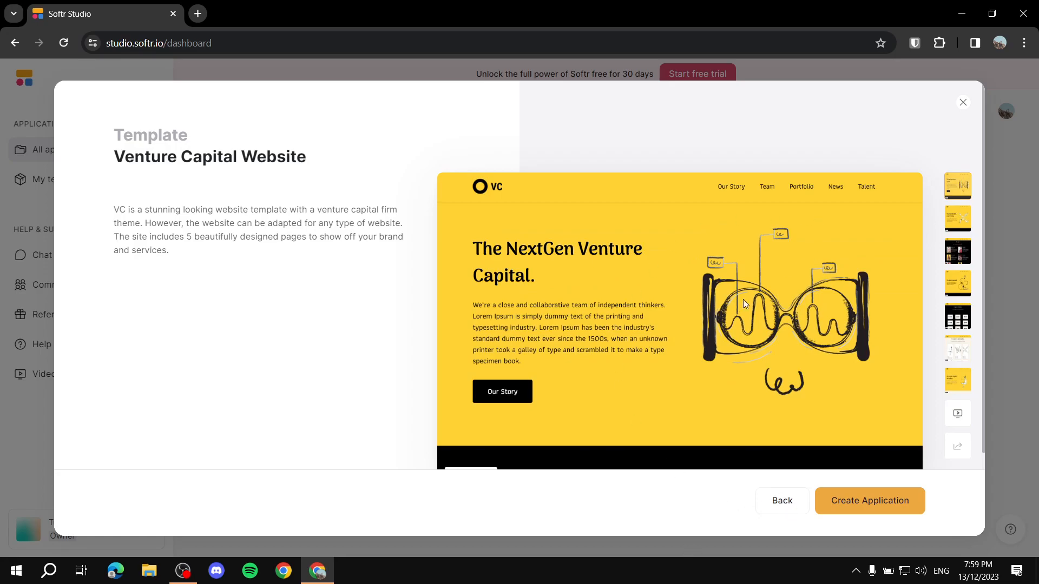
Step: Create an app from the Venture Capital Website template and select its page header block
click(864, 505)
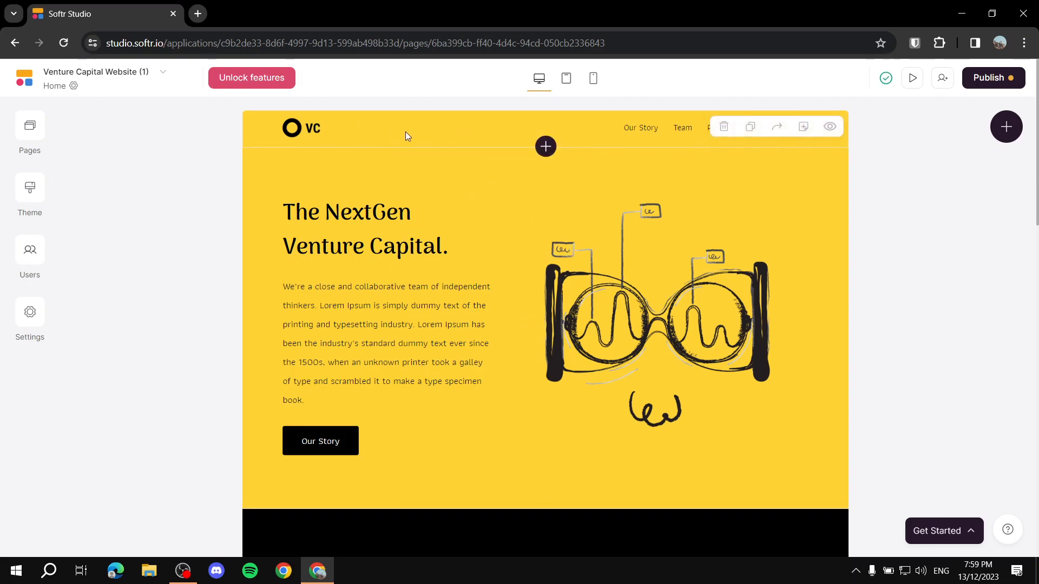
click(420, 129)
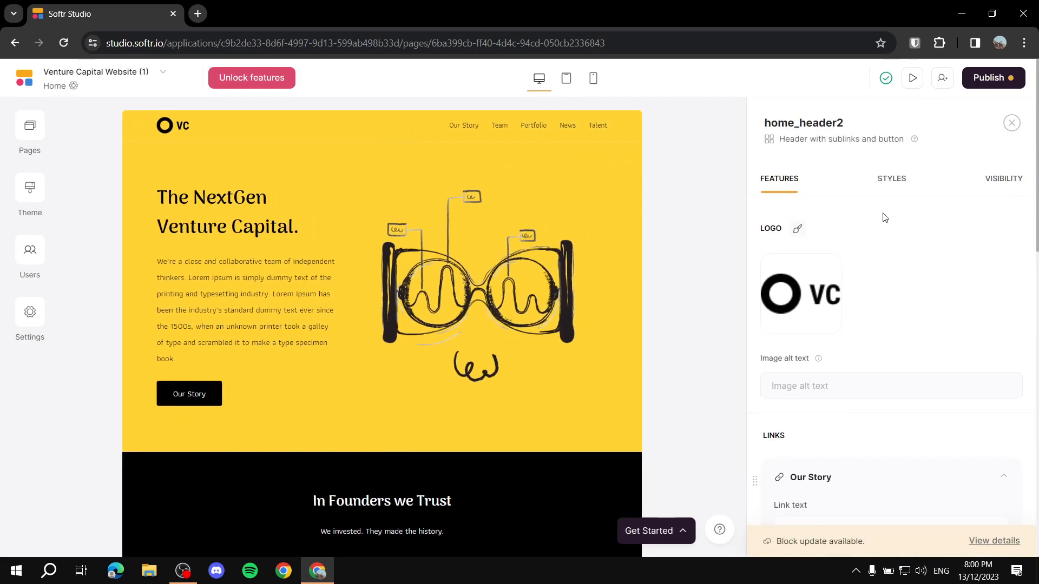
scroll(919, 260, down, 5)
scroll(899, 301, down, 1)
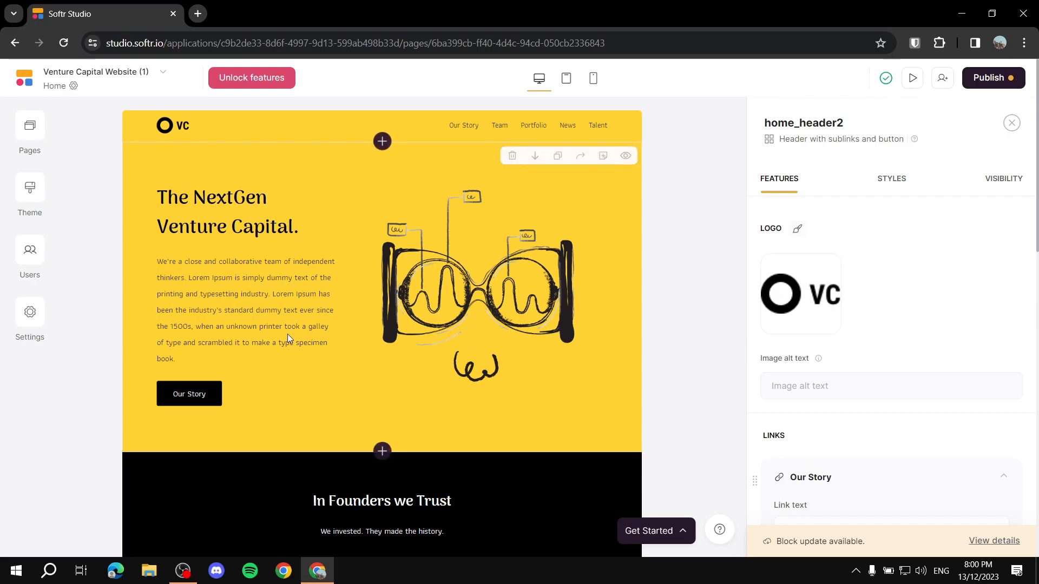
Step: Inspect the hero, testimonial and feature-grid2 block settings on the Home page
click(336, 270)
scroll(409, 288, down, 5)
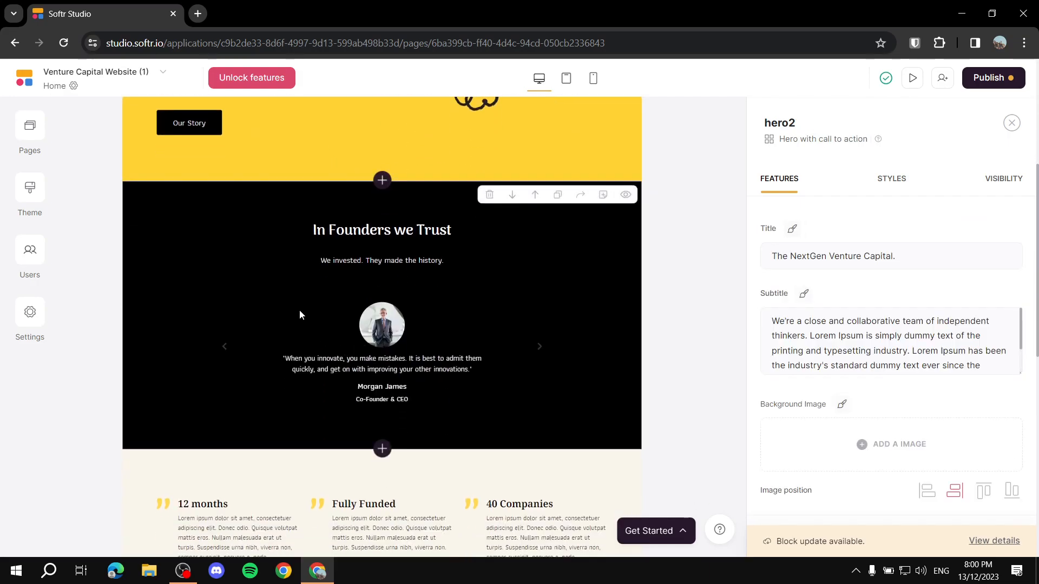
click(329, 298)
scroll(444, 336, down, 4)
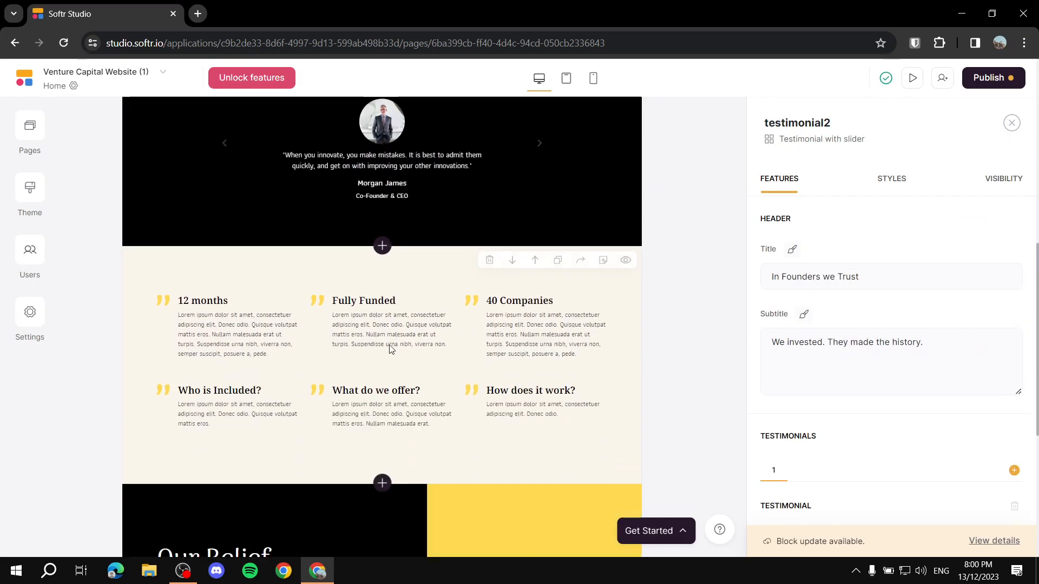
click(208, 269)
scroll(390, 252, up, 9)
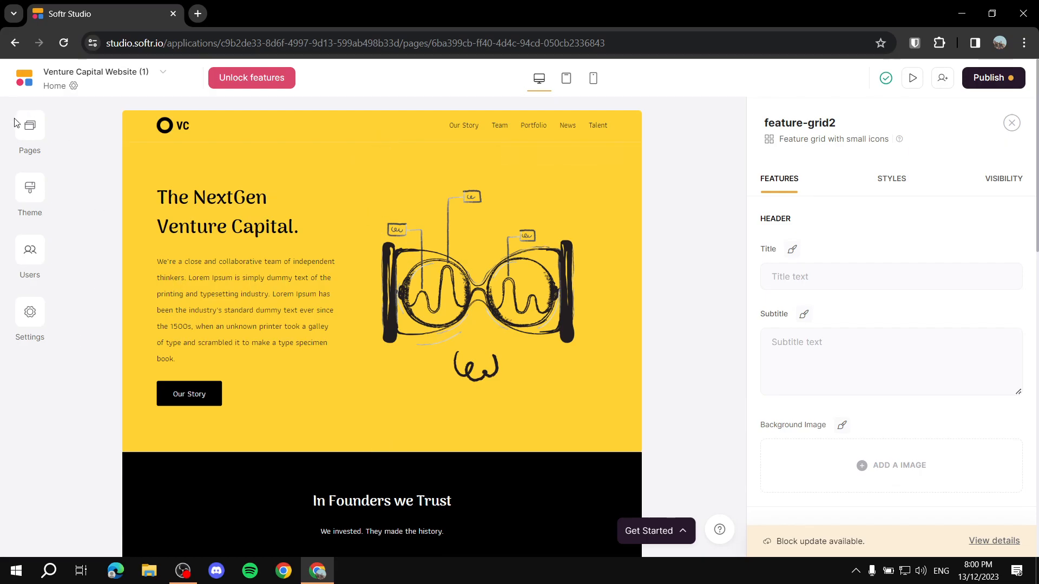
Step: Review the app's Pages list
click(29, 130)
scroll(188, 318, down, 3)
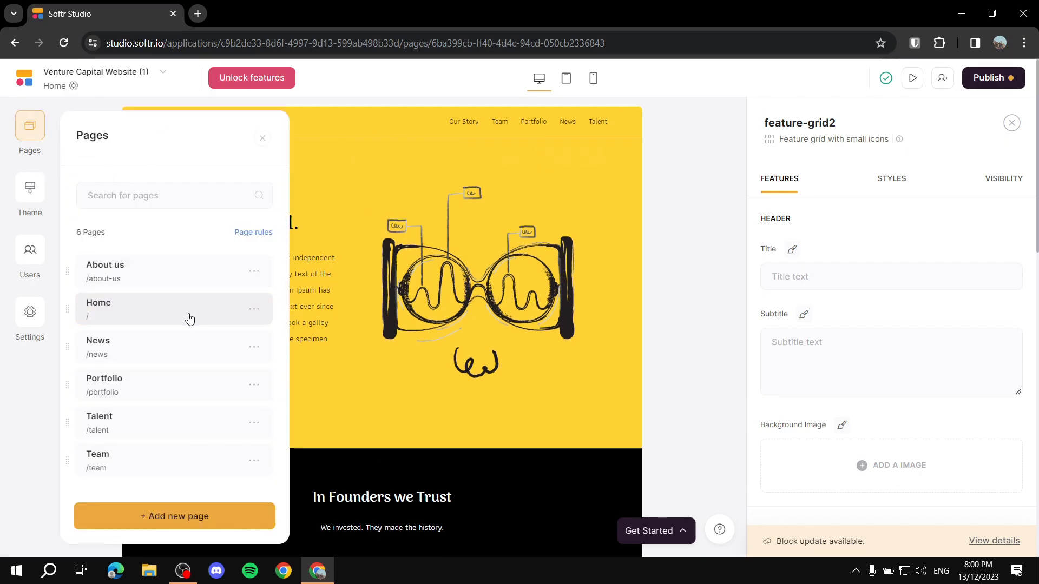
scroll(126, 351, up, 4)
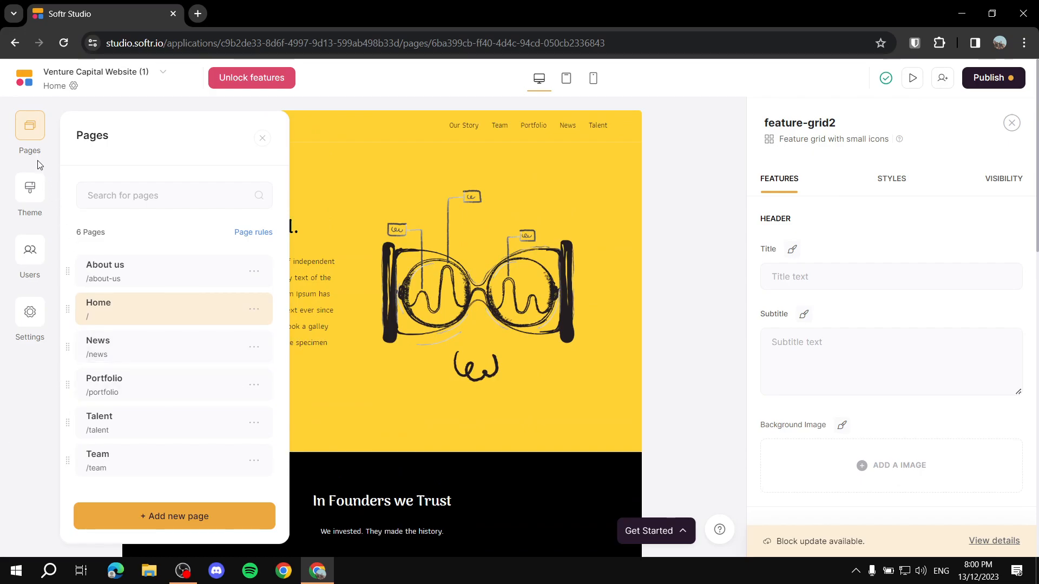
Step: Open the Theme panel and review 16px base text, Arima Madurai and Athiti fonts, and fixed width
click(26, 197)
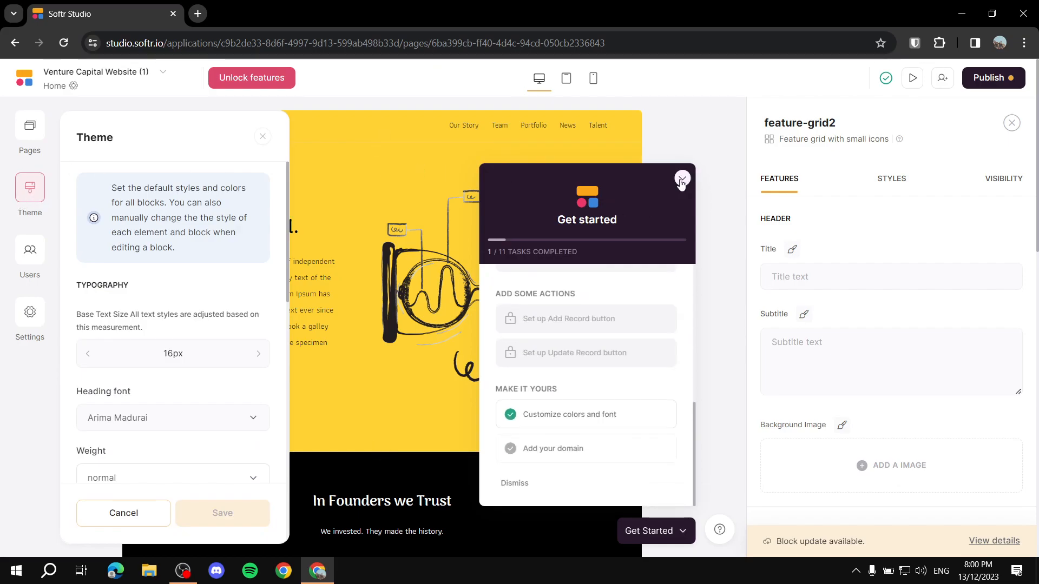
click(682, 179)
click(43, 200)
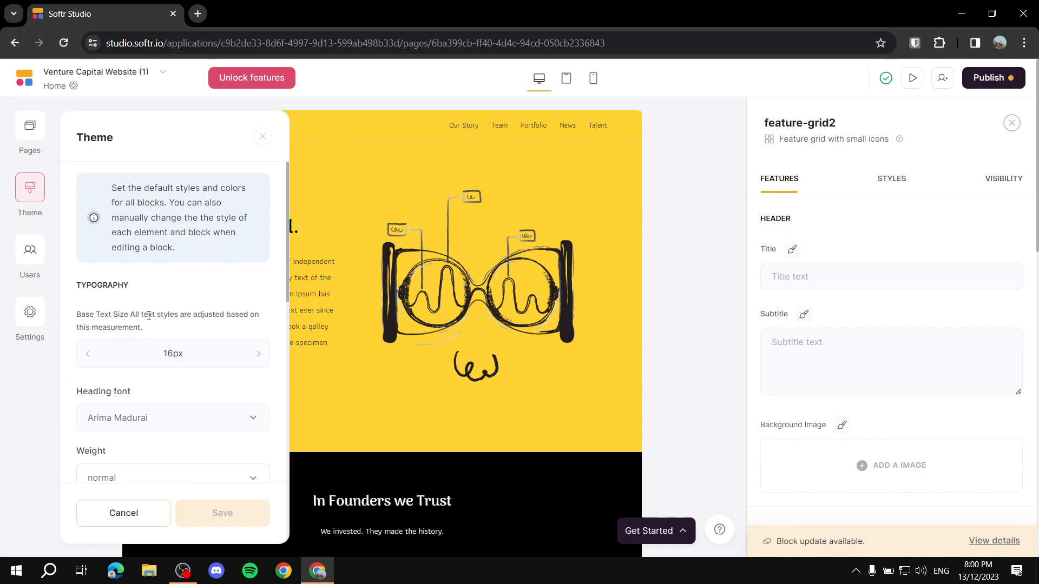
scroll(143, 318, down, 3)
scroll(157, 257, down, 2)
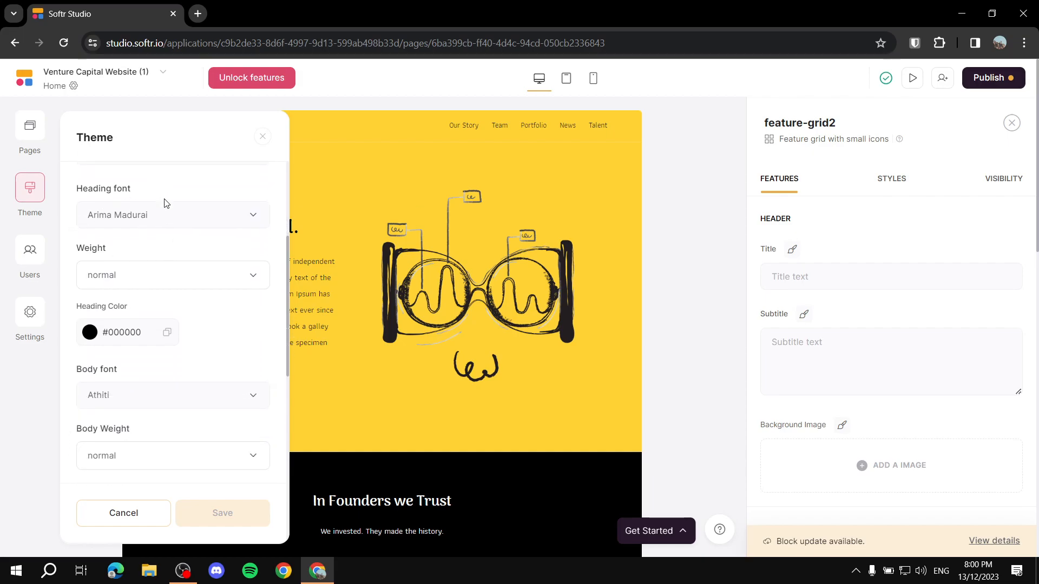
scroll(115, 206, down, 2)
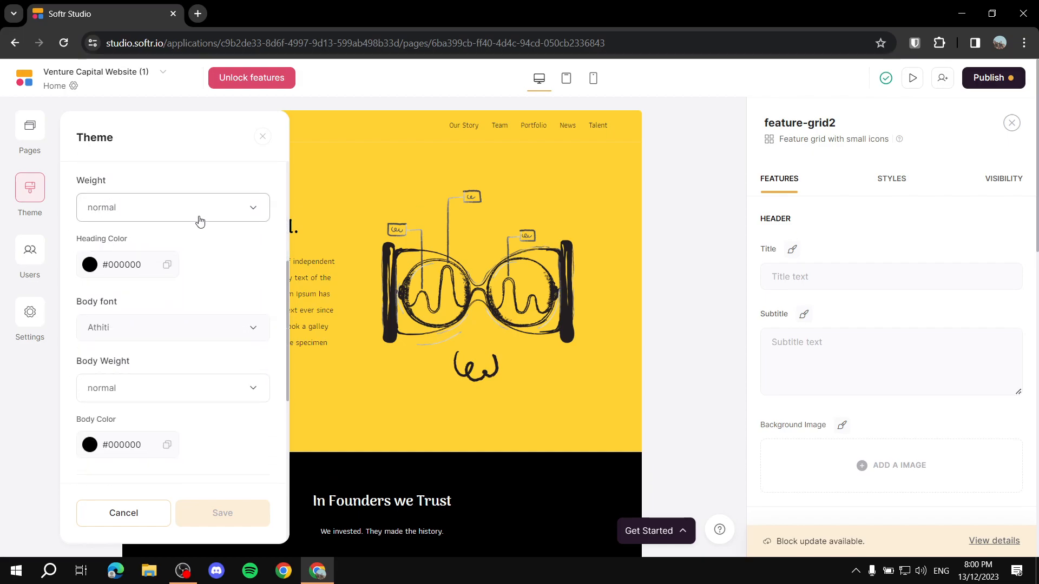
scroll(99, 209, down, 4)
scroll(103, 211, up, 2)
scroll(130, 211, down, 5)
scroll(178, 314, down, 1)
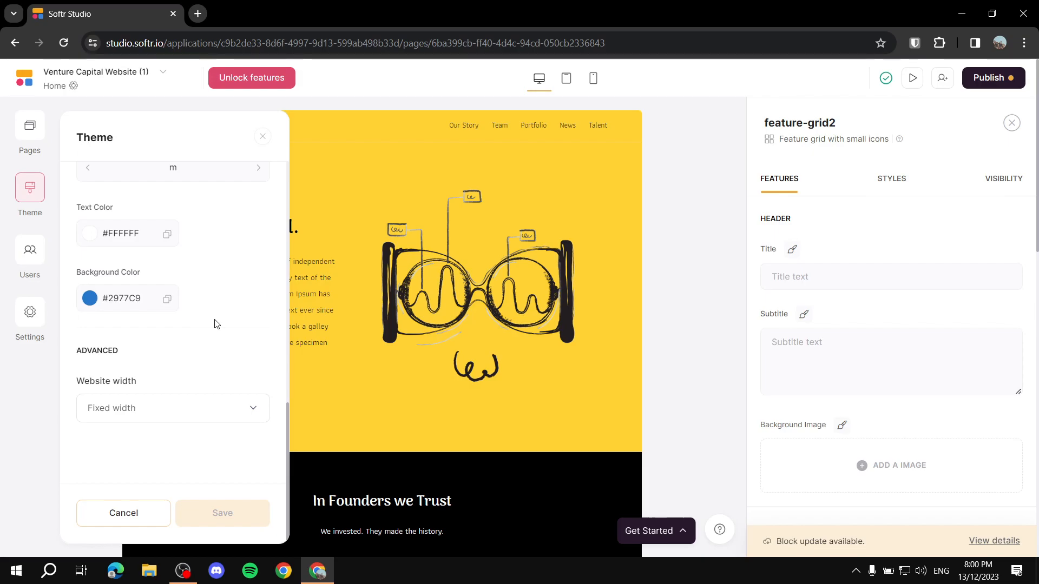
Step: Open the app-wide Settings list and scroll through its options
click(25, 325)
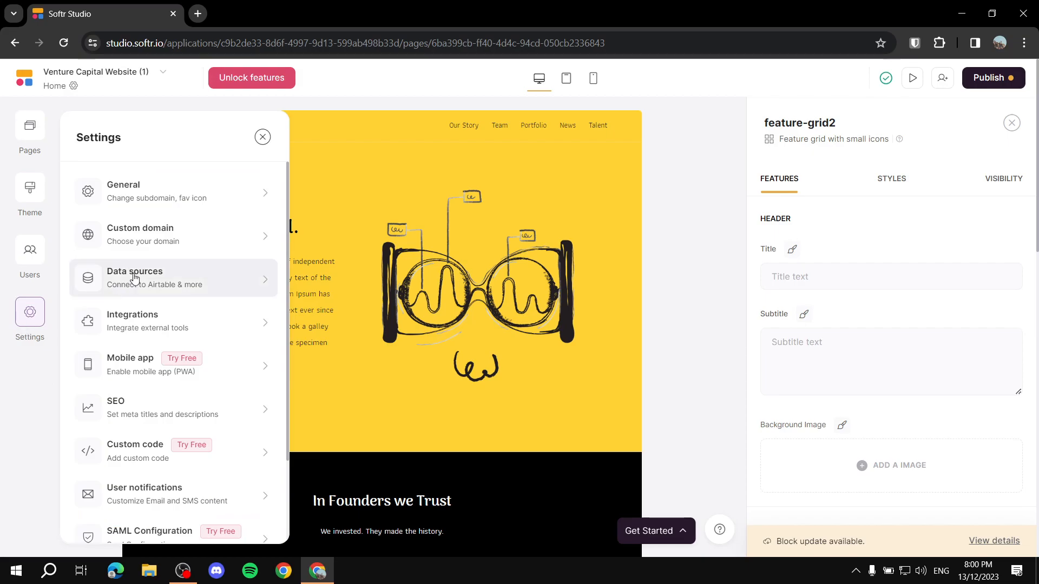
scroll(232, 225, down, 2)
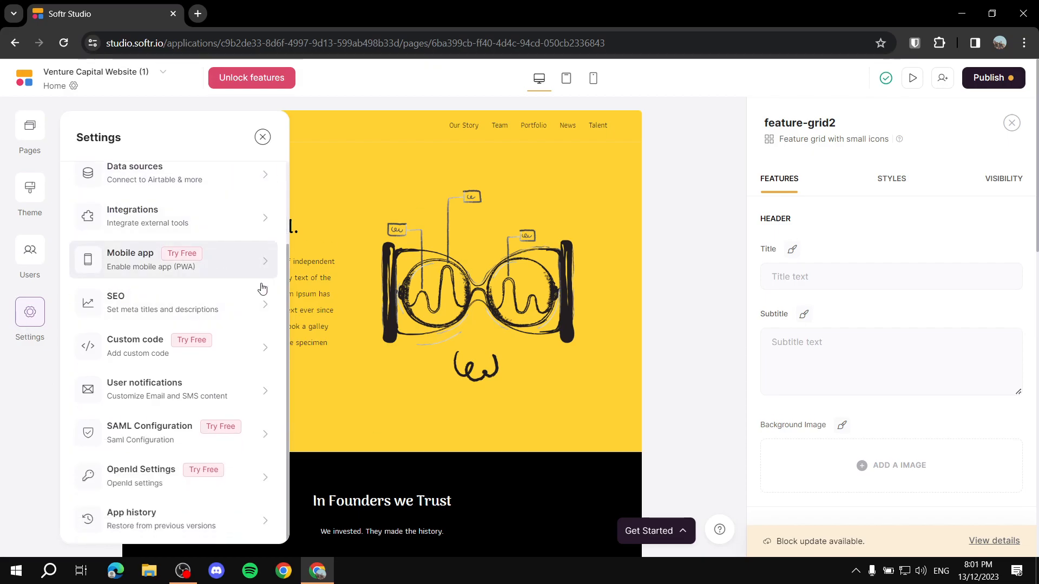
scroll(167, 206, up, 2)
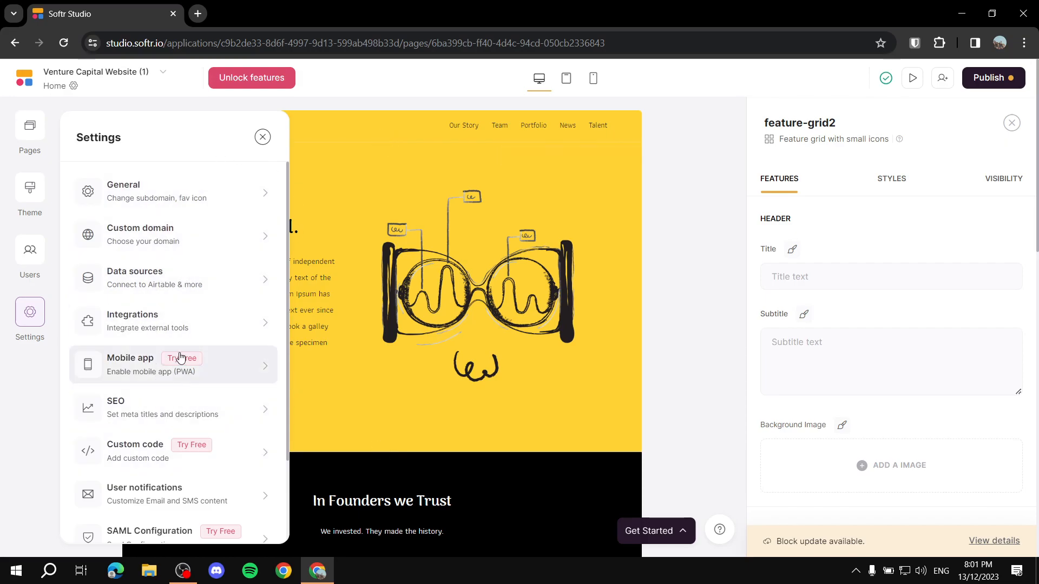
scroll(205, 411, down, 2)
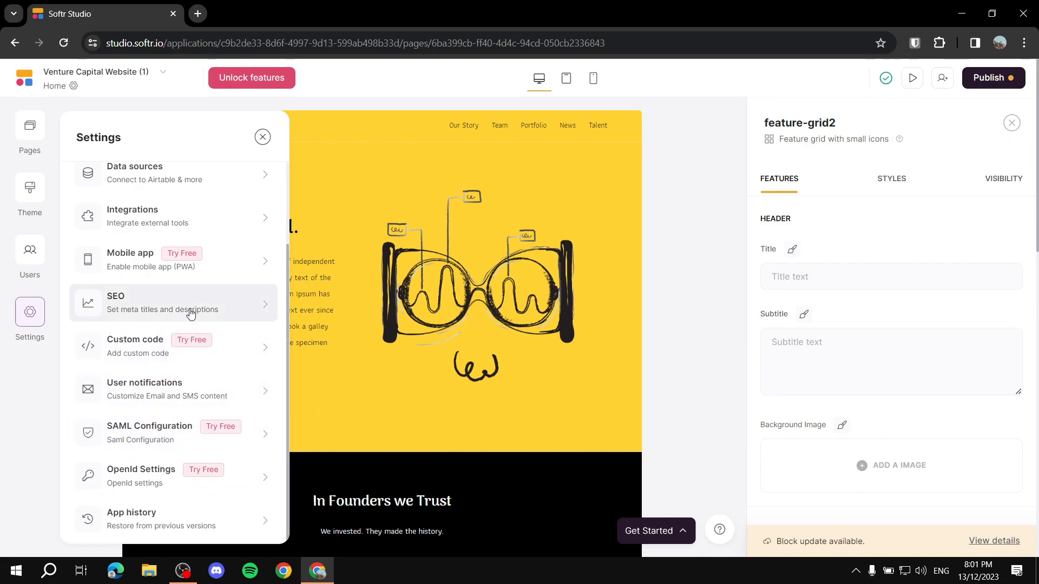
scroll(154, 527, up, 2)
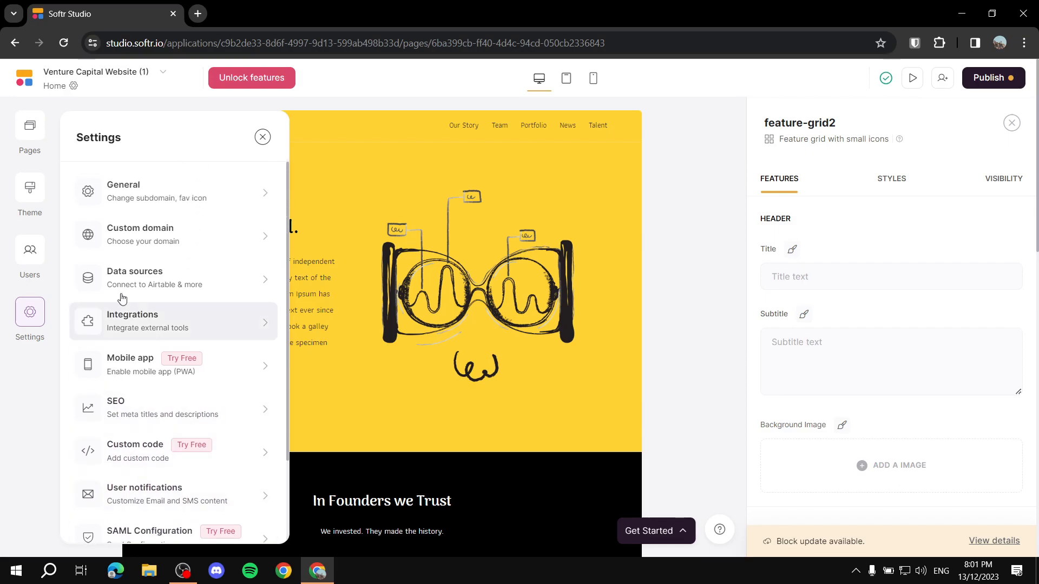
Step: View the General settings, close them, and select the home_header2 header block
click(147, 200)
scroll(151, 275, down, 3)
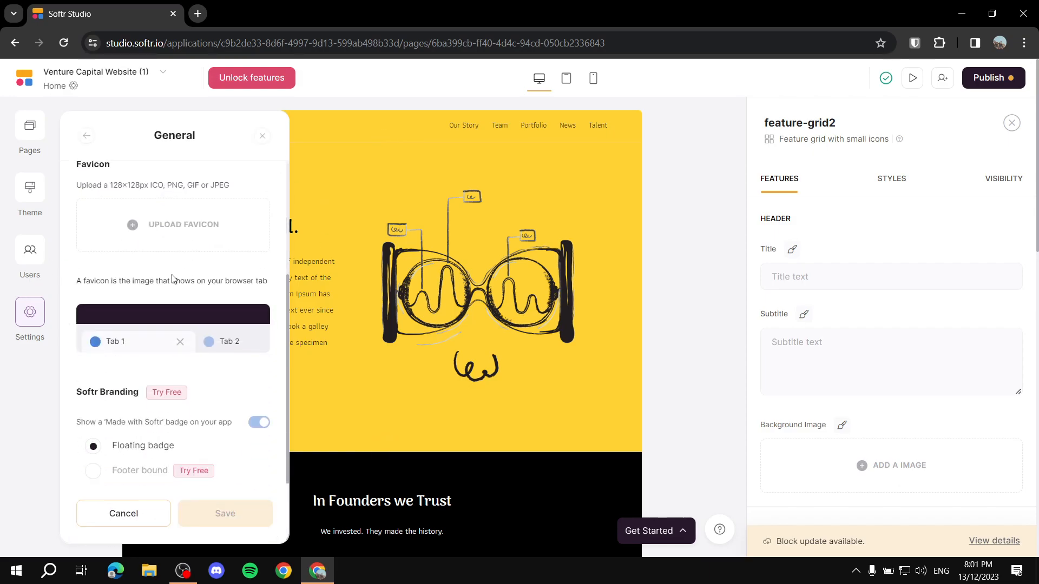
scroll(194, 352, down, 5)
scroll(145, 376, up, 3)
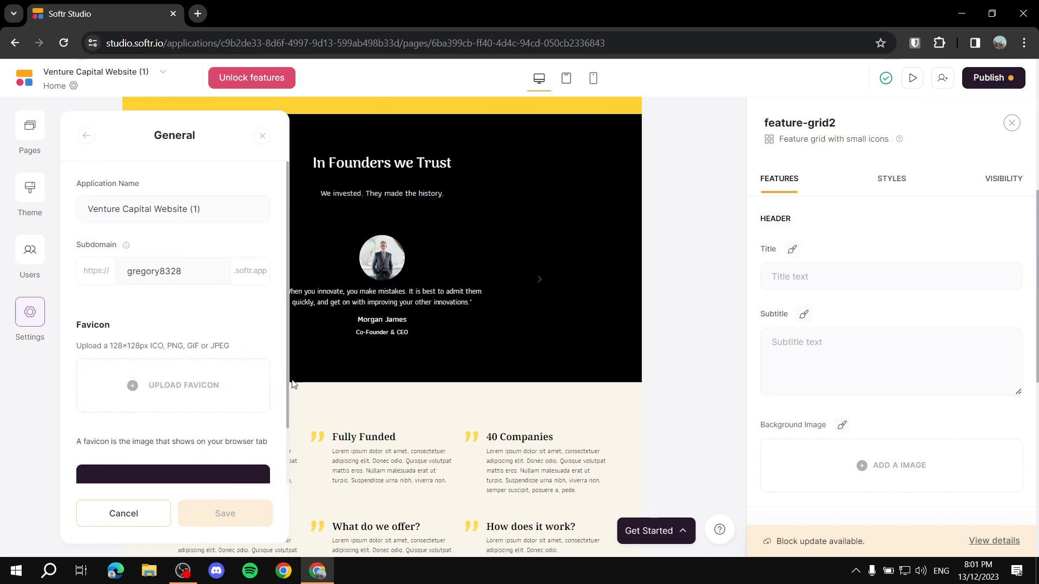
click(348, 425)
scroll(473, 360, up, 5)
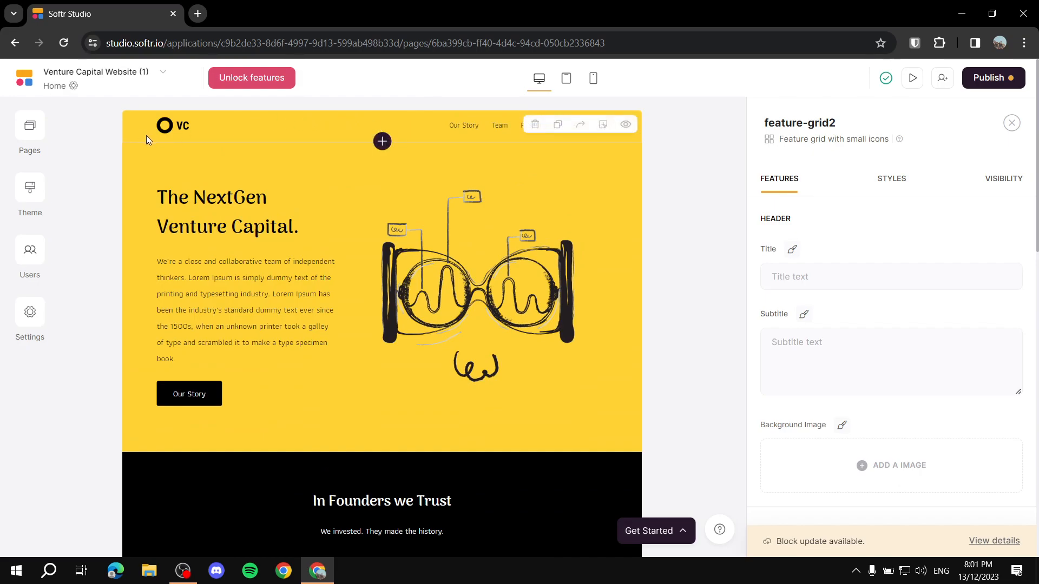
click(217, 134)
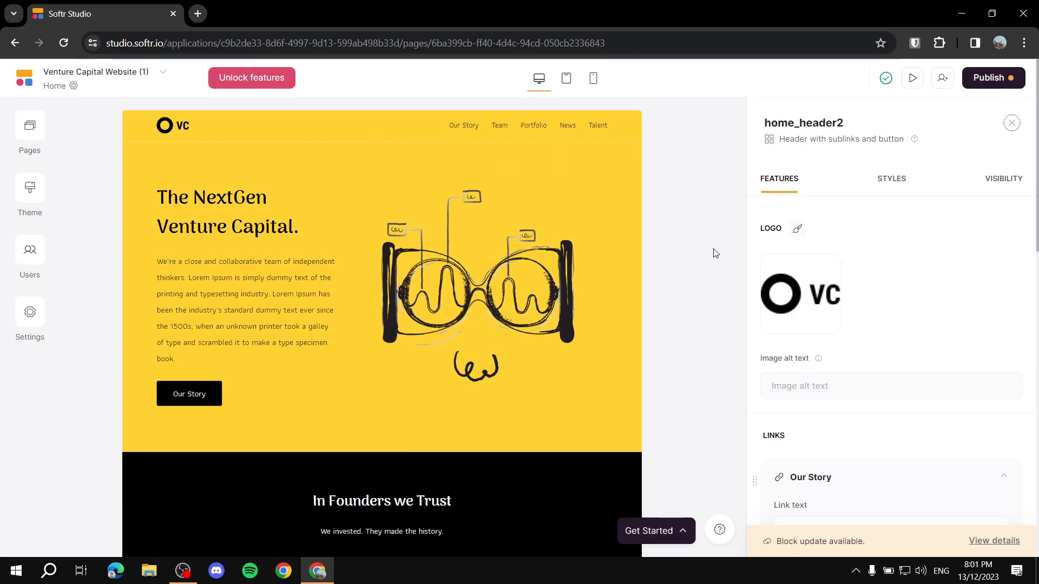
Step: Cancel replacing the header logo and clear the VC logo image from home_header2
click(806, 295)
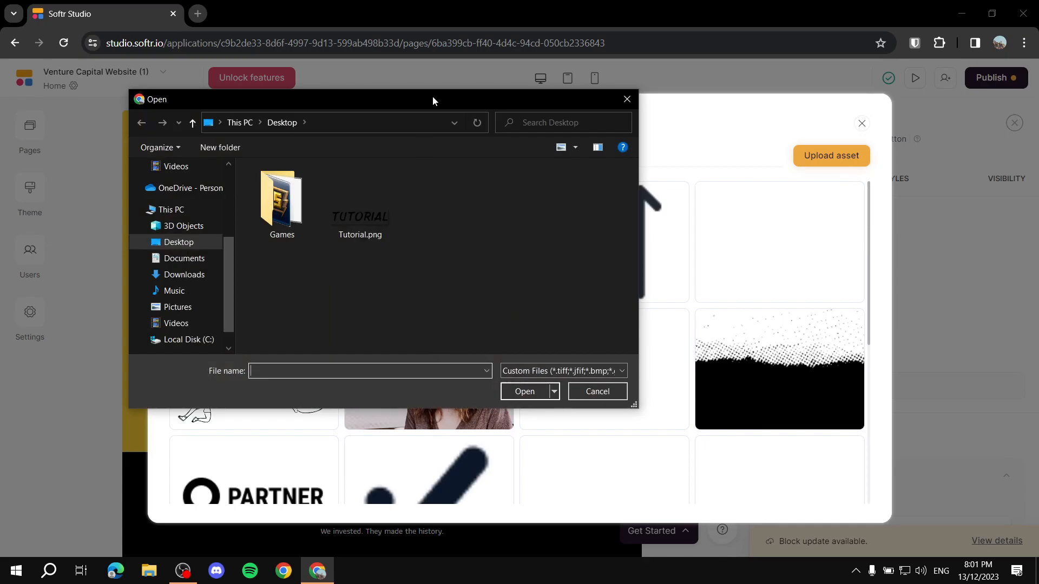
click(609, 391)
click(860, 123)
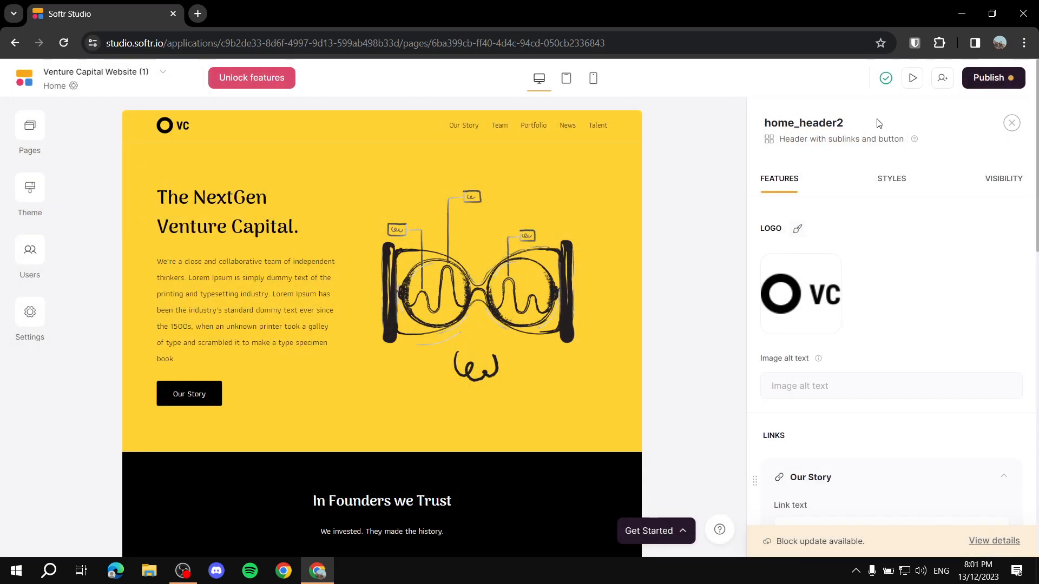
mouse_move(813, 285)
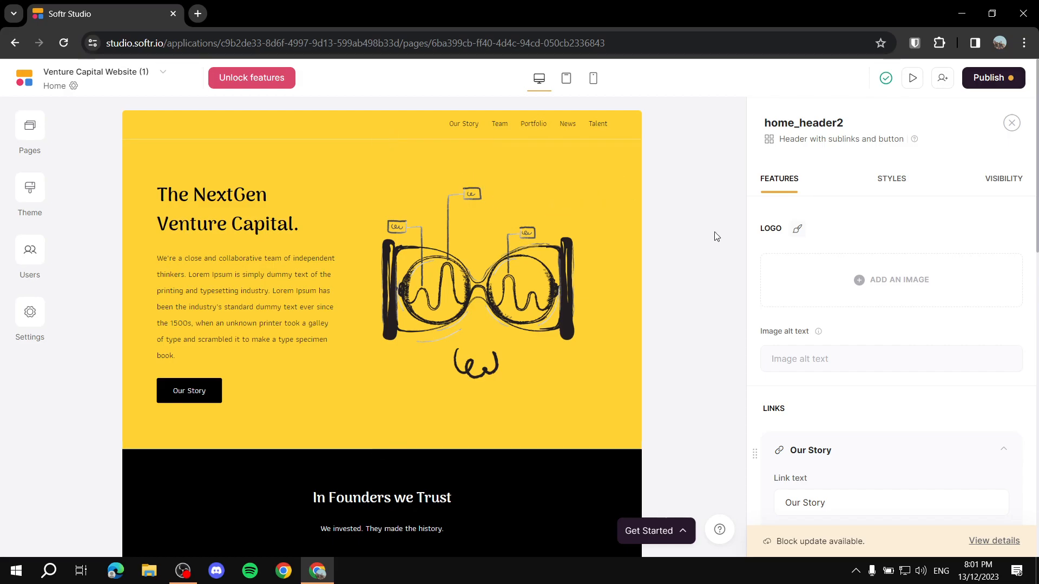
Step: Rename the header's Our Story navigation link to TEST
scroll(704, 245, down, 3)
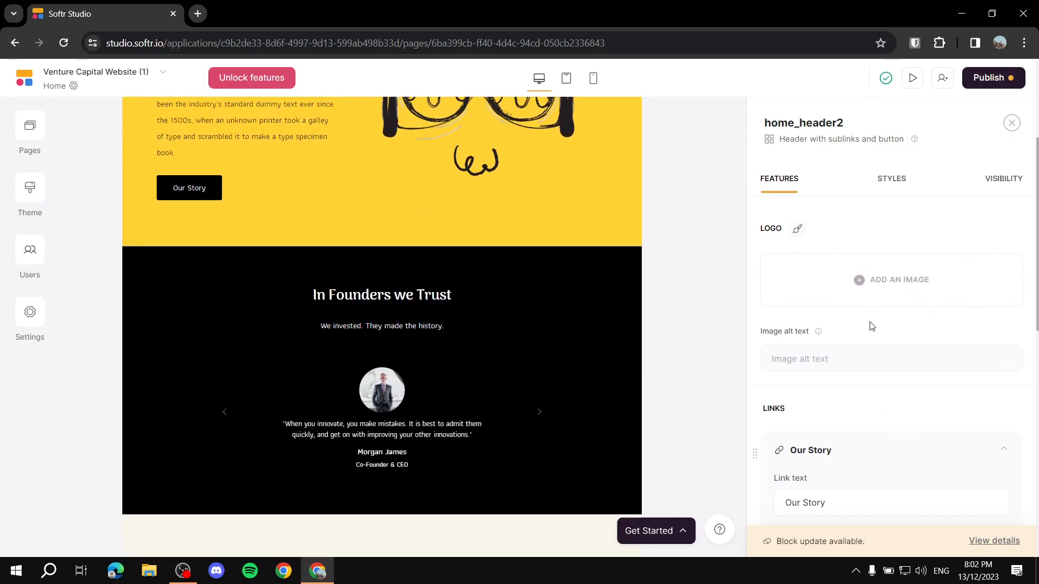
scroll(606, 319, up, 3)
scroll(970, 293, down, 3)
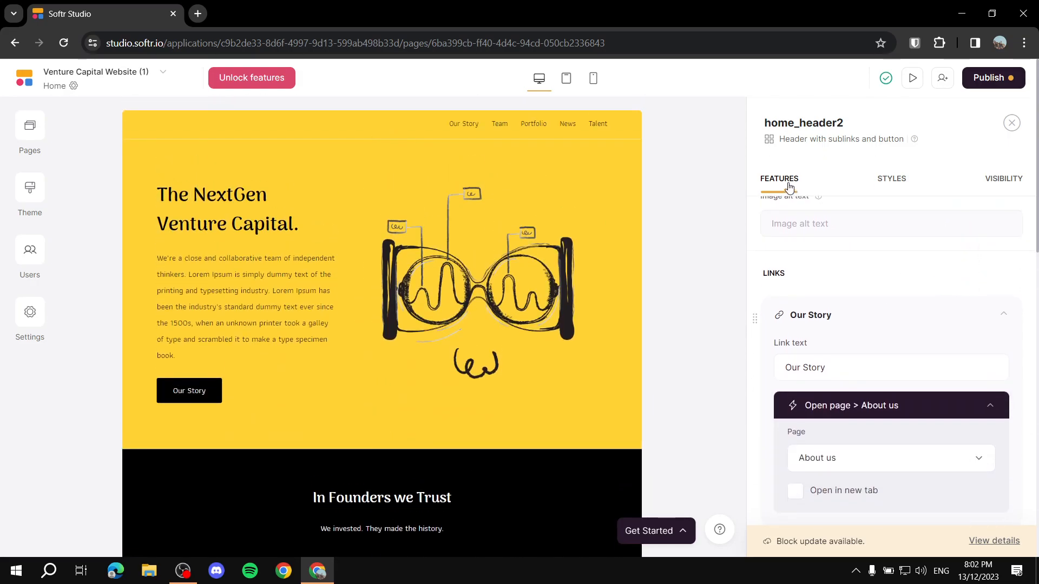
scroll(912, 249, down, 3)
scroll(795, 311, up, 3)
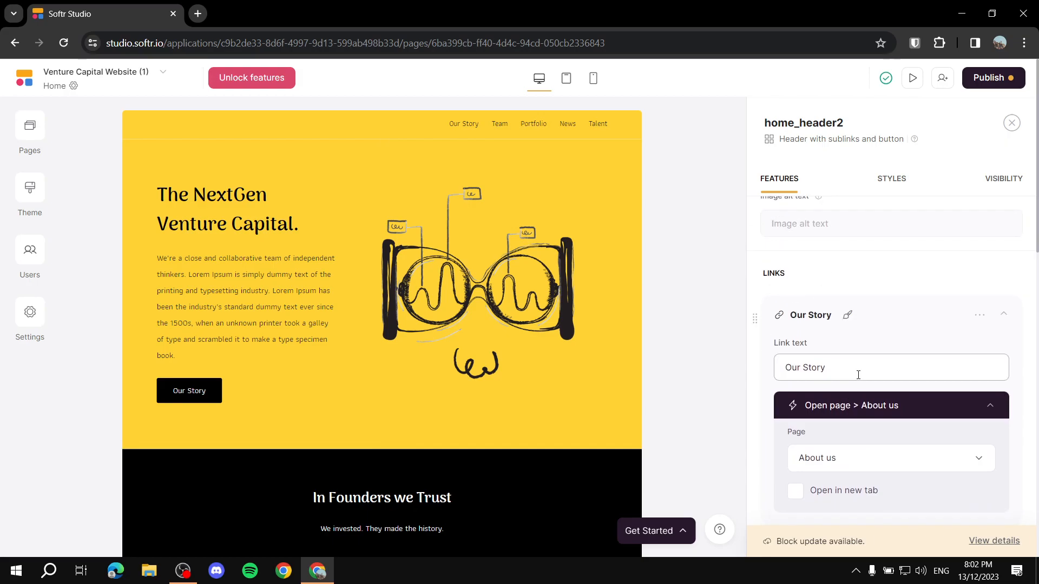
scroll(879, 373, down, 3)
scroll(880, 374, down, 3)
scroll(923, 414, up, 3)
scroll(811, 324, down, 3)
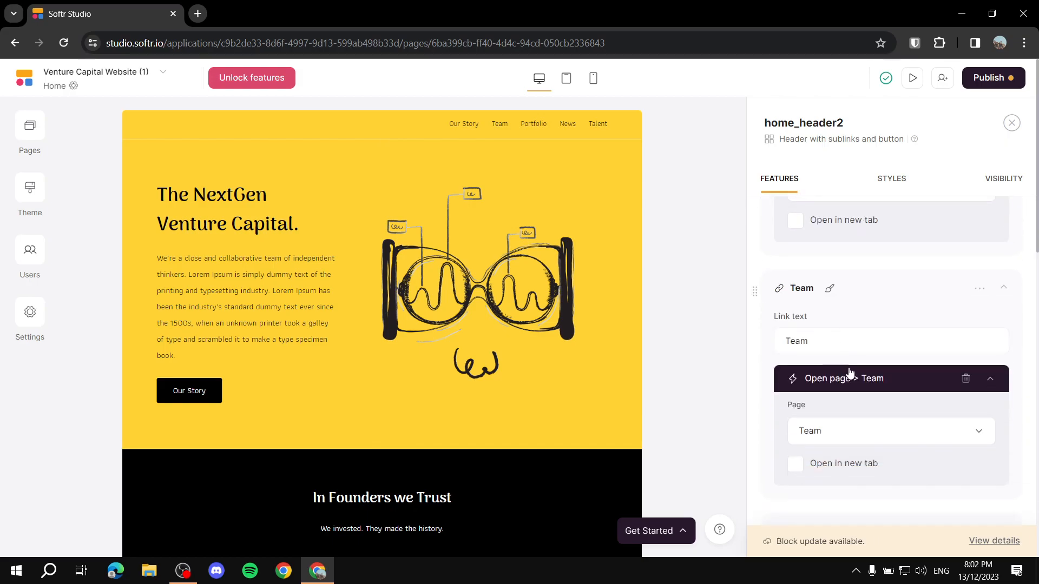
scroll(863, 335, up, 5)
scroll(882, 309, down, 3)
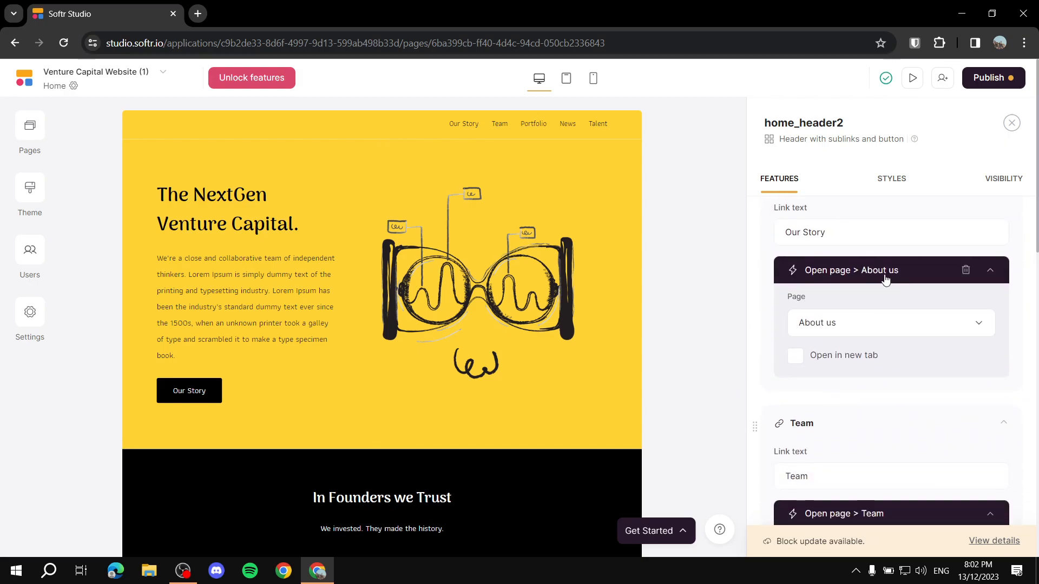
scroll(899, 283, up, 2)
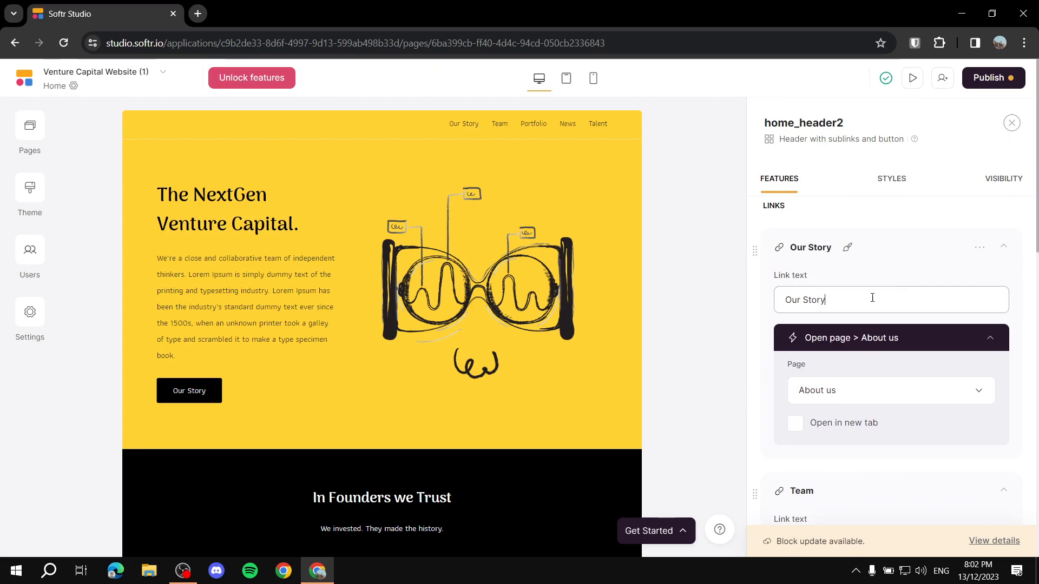
key(BackSpace)
key(BackSpace)
key(BackSpace)
key(BackSpace)
key(BackSpace)
key(BackSpace)
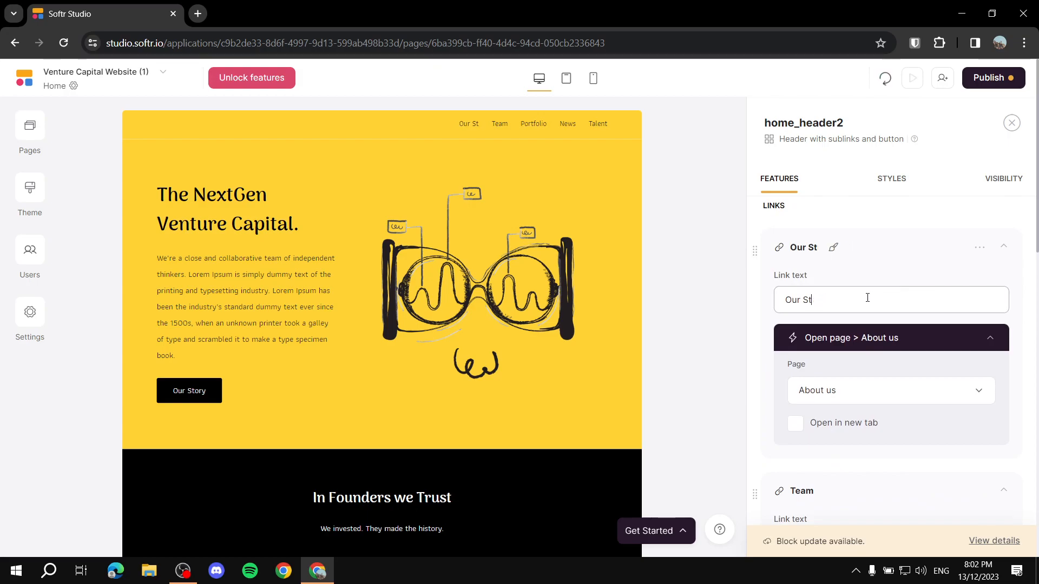
key(BackSpace)
text(TEST)
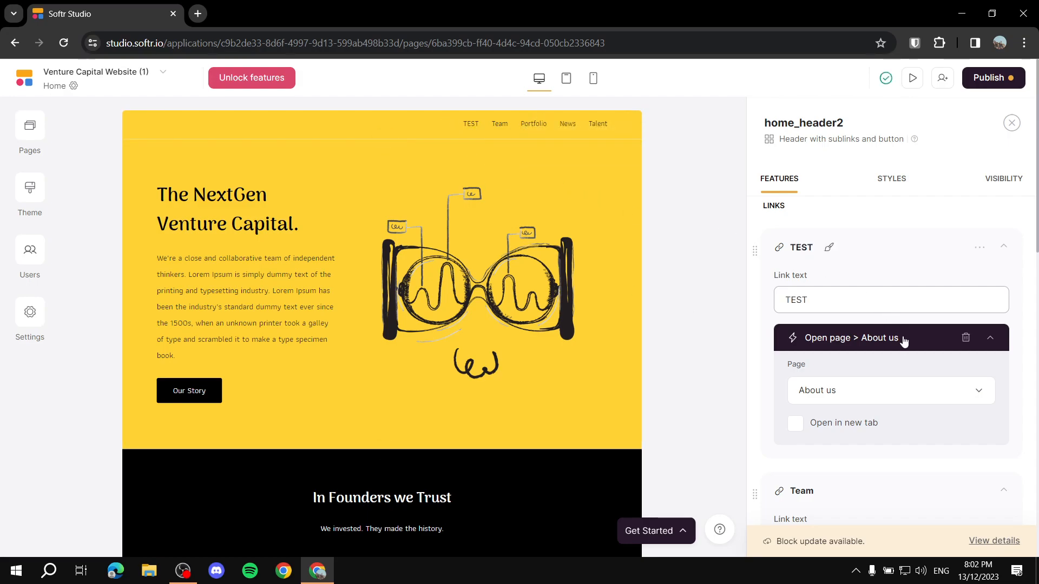
click(723, 359)
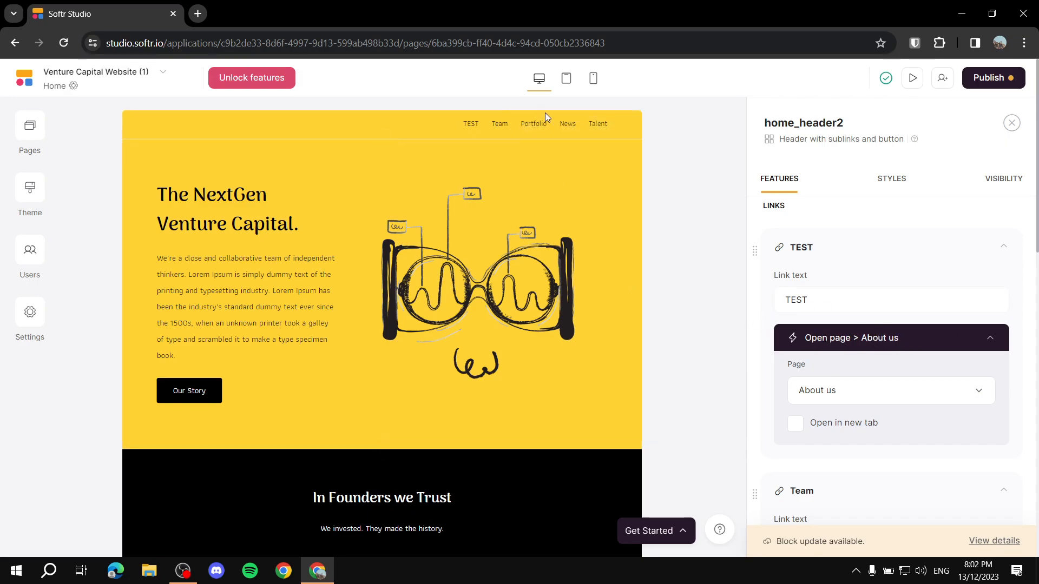
Step: Keep the TEST link opening About us and select the hero block
click(885, 390)
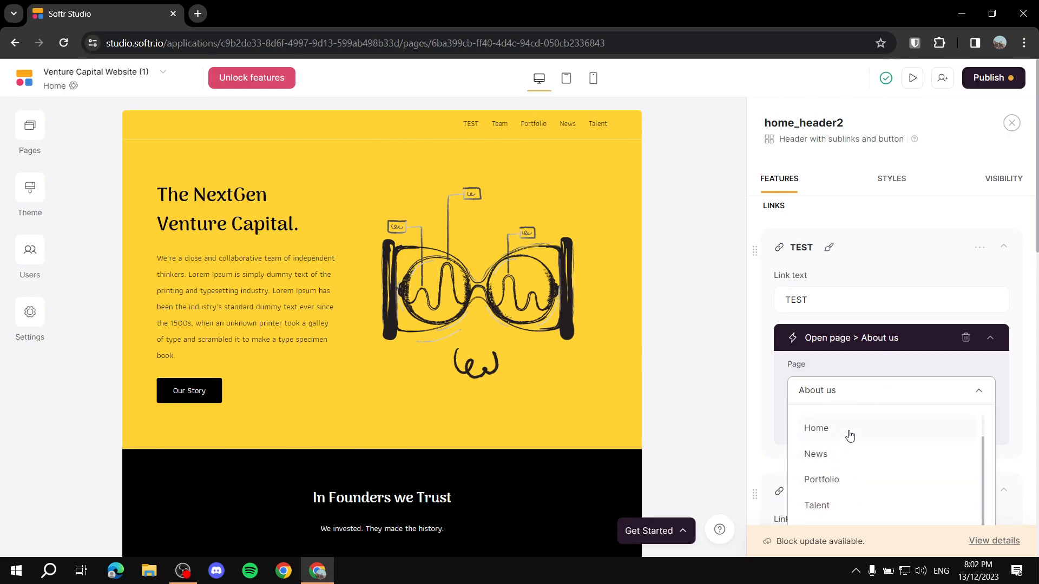
click(706, 408)
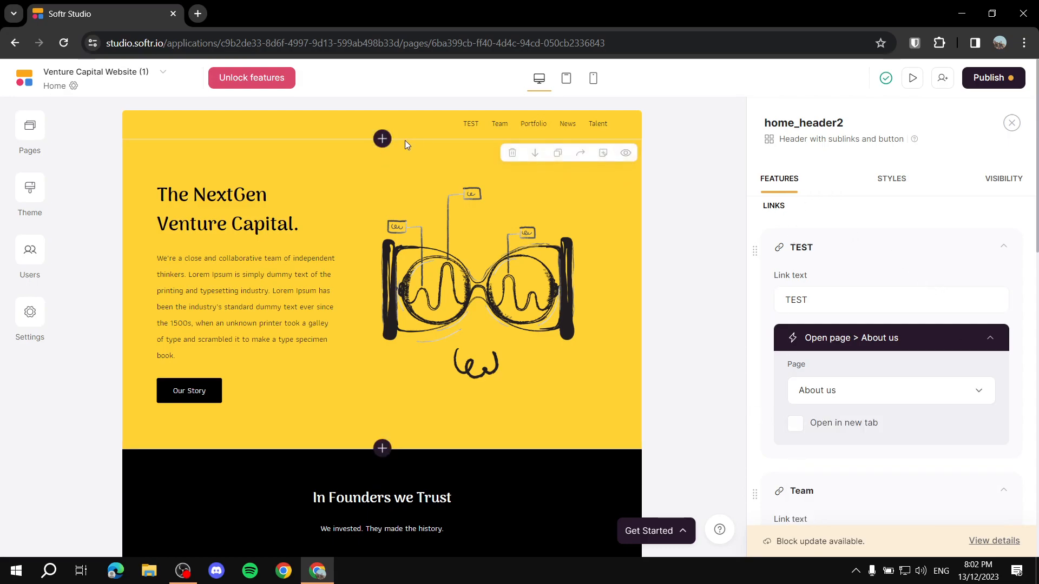
click(369, 220)
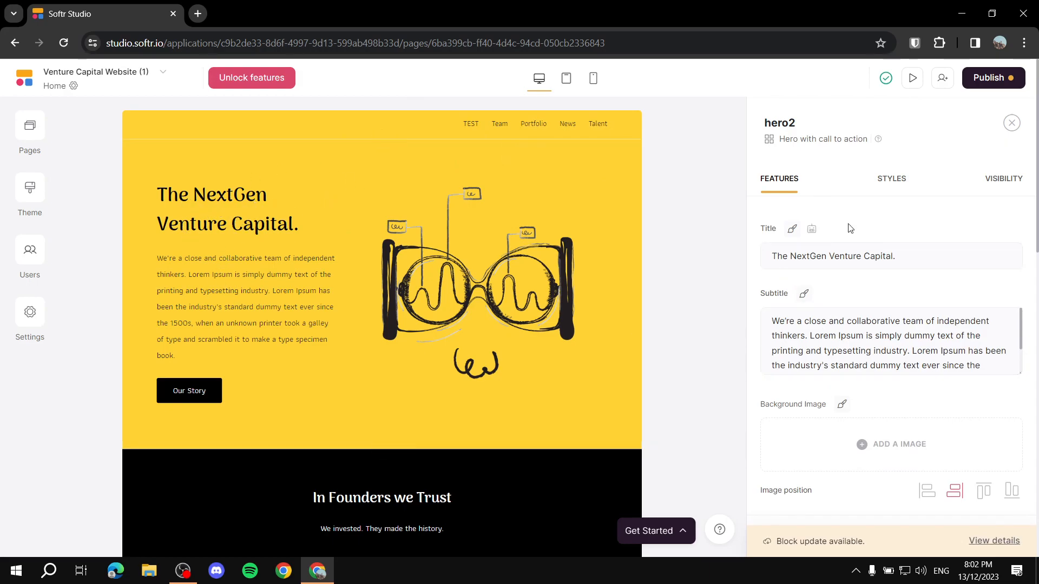
Step: Replace the hero title with 'Change that.'
double_click(771, 229)
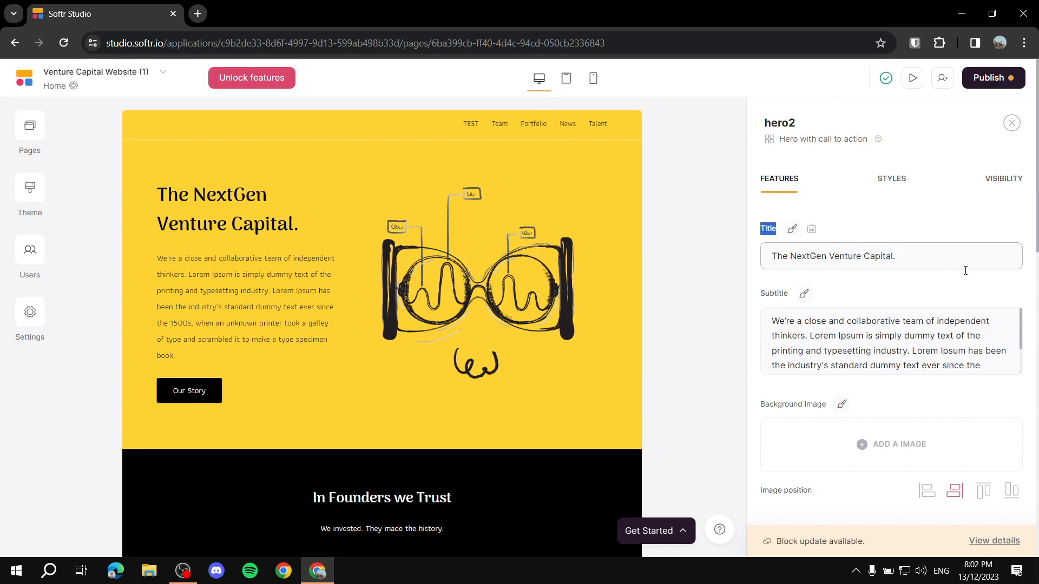
drag(944, 258, 728, 260)
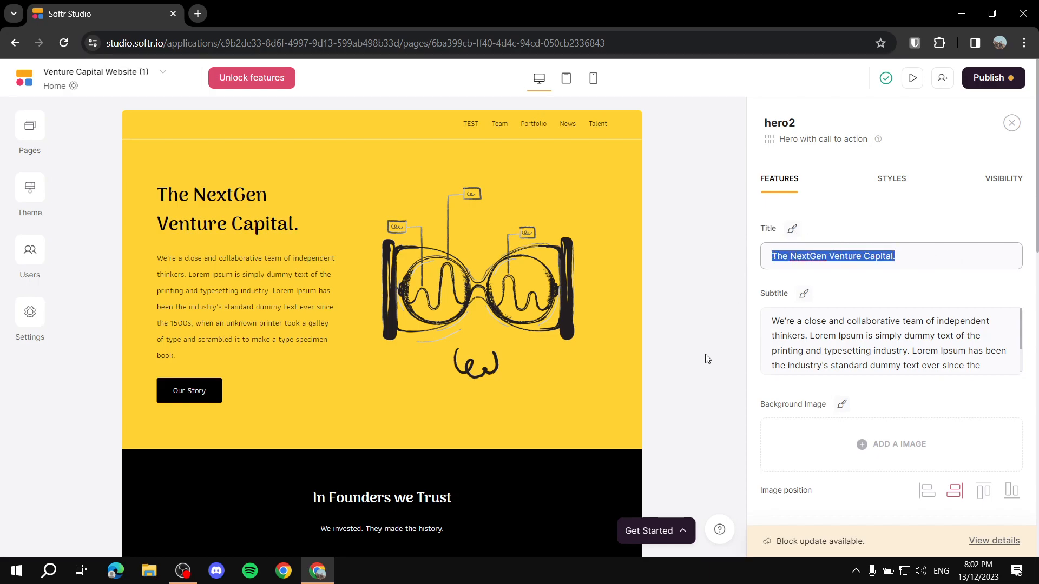
text(C)
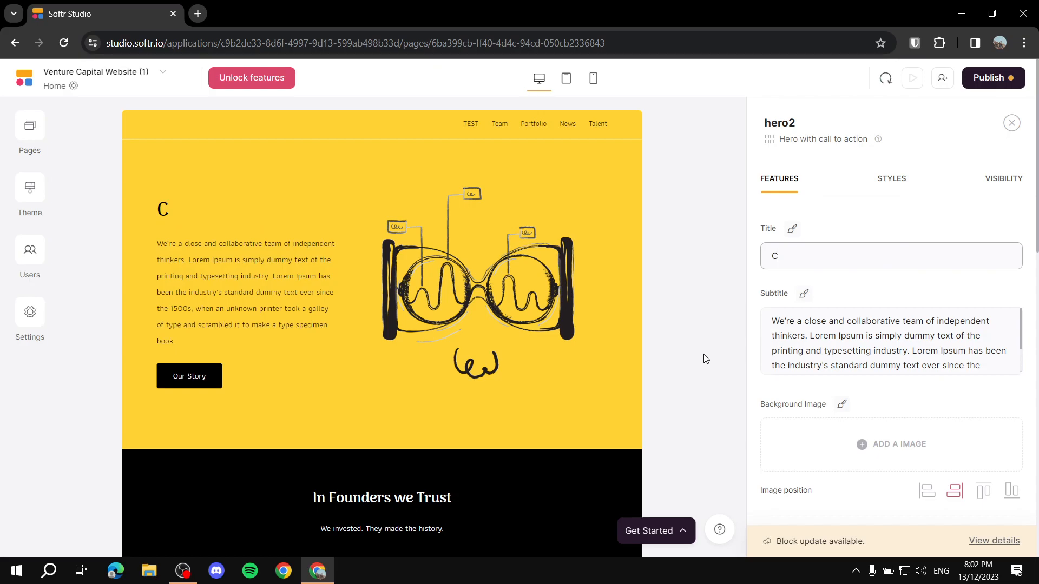
text(hange that)
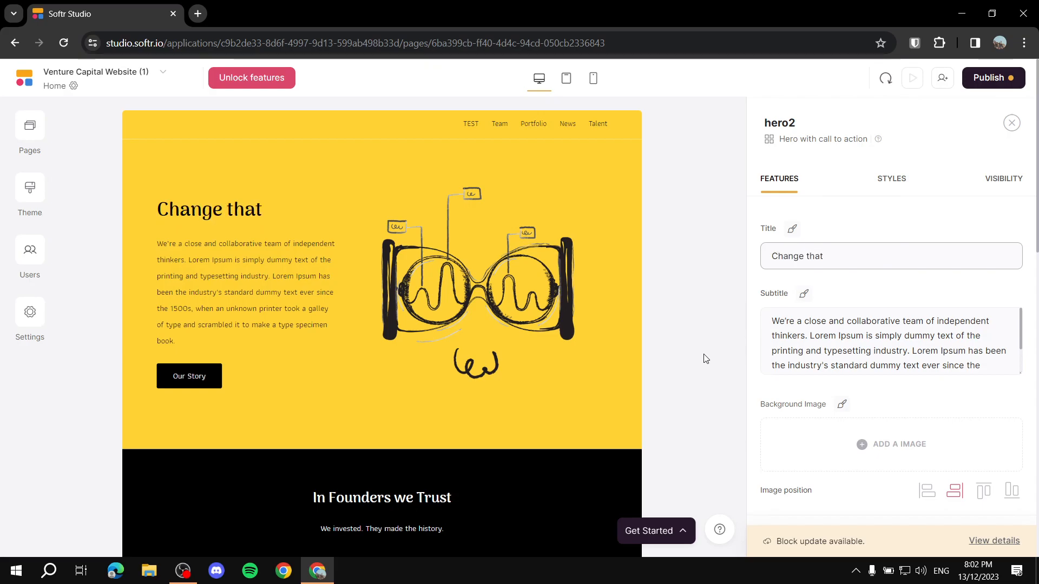
text(.)
click(676, 271)
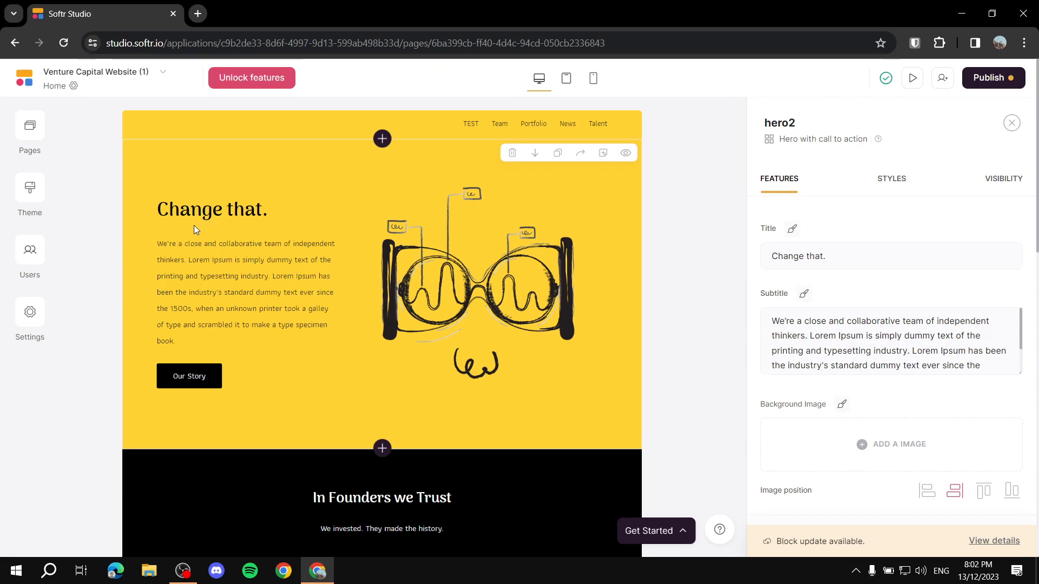
Step: Move down to the hero's Buttons section and re-expand the Our Story button settings
scroll(790, 338, down, 1)
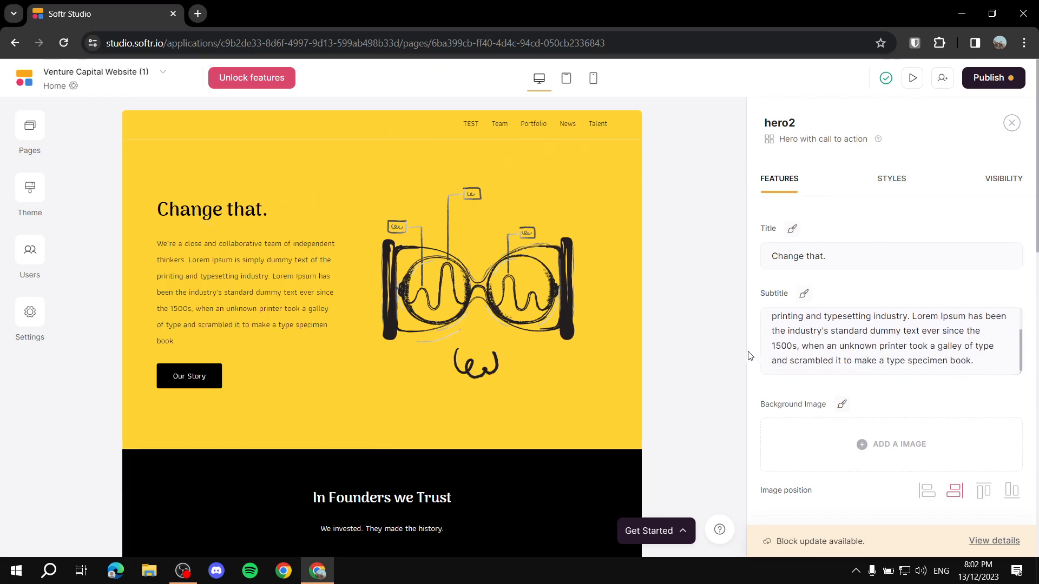
scroll(803, 383, down, 3)
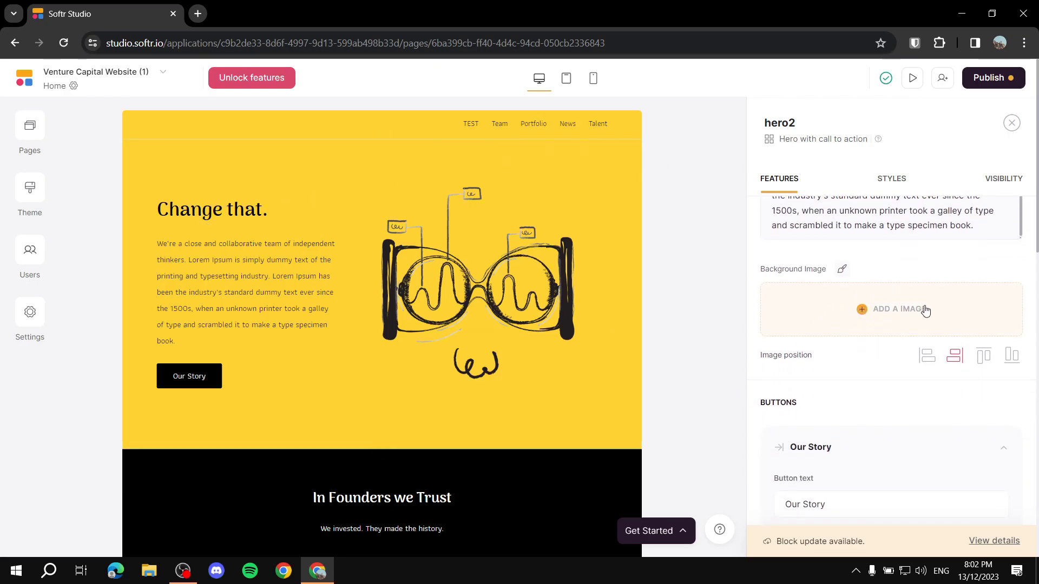
scroll(823, 262, down, 1)
scroll(487, 324, down, 1)
scroll(606, 370, down, 2)
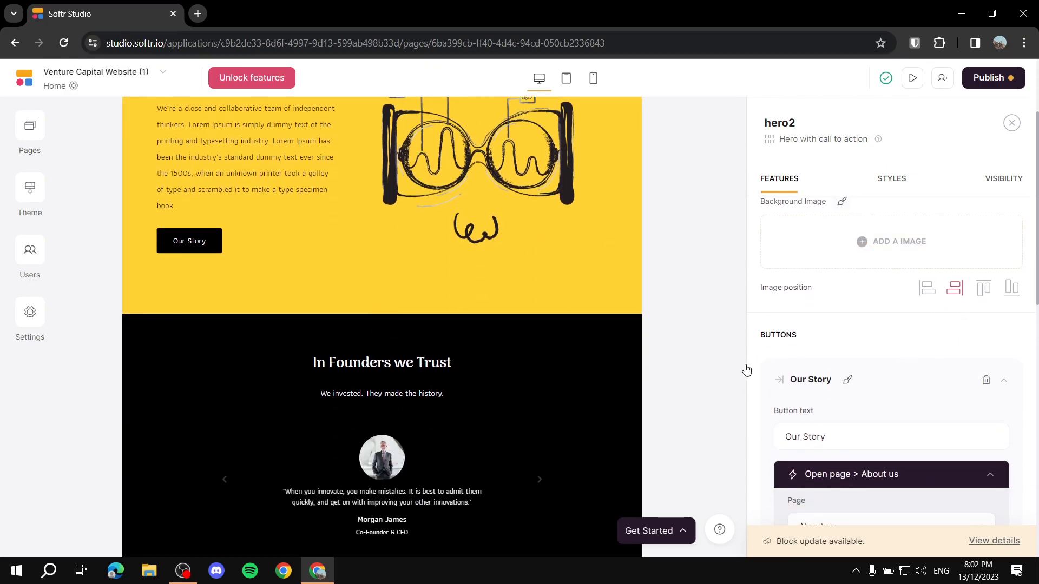
scroll(460, 380, up, 3)
scroll(909, 343, down, 3)
scroll(918, 272, up, 2)
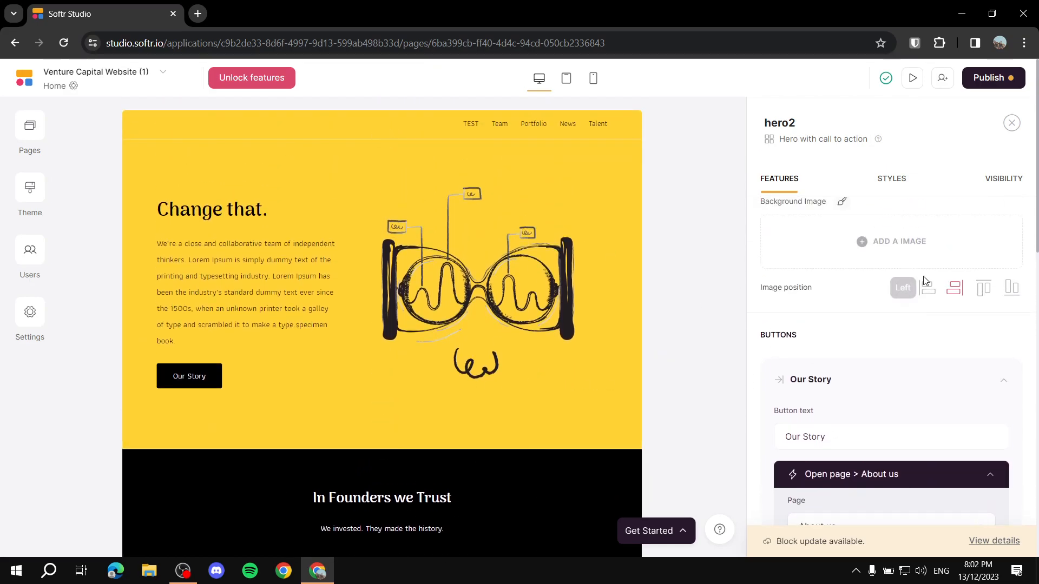
drag(756, 338, 825, 336)
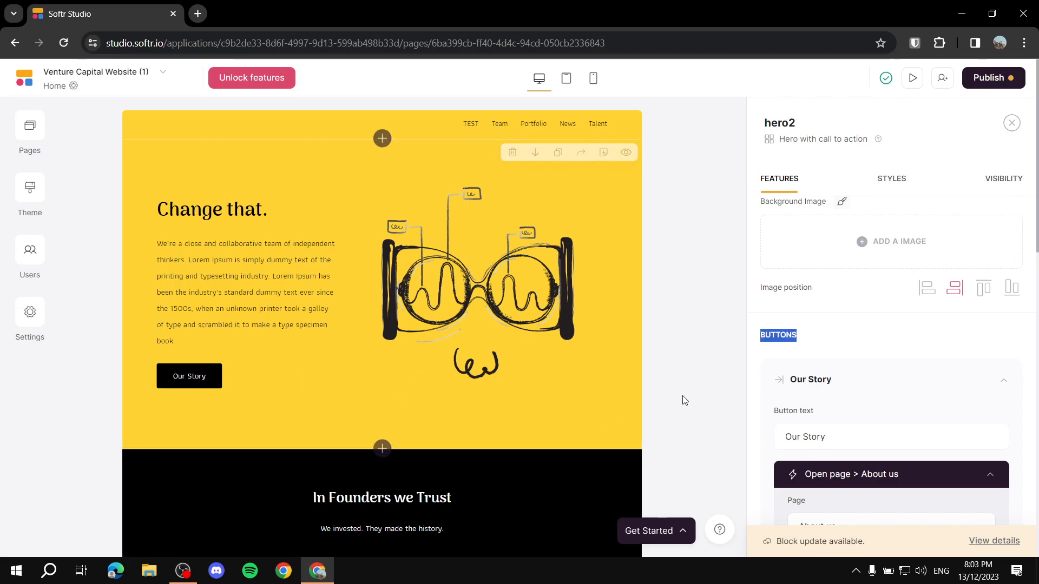
click(698, 401)
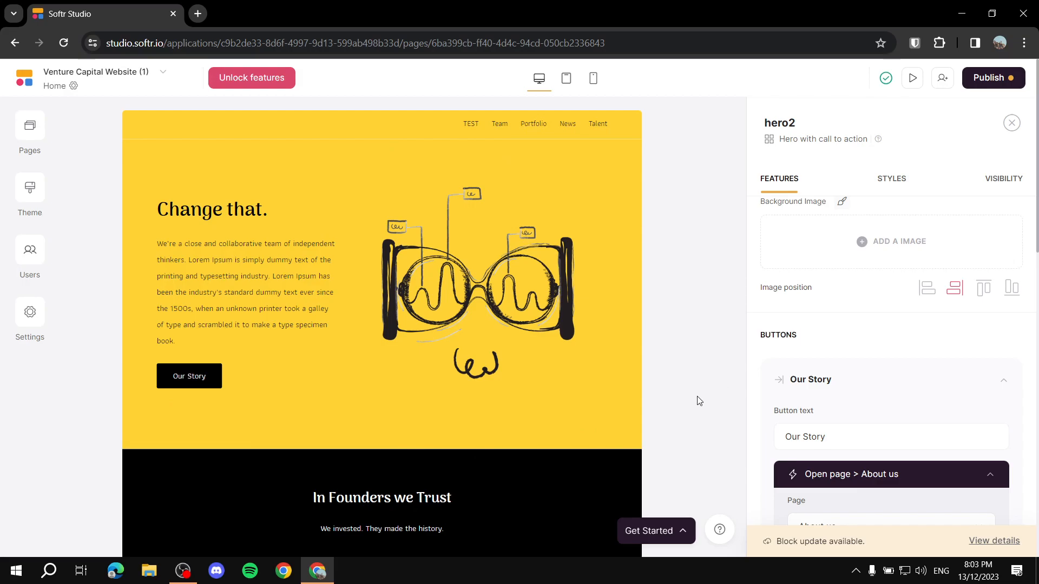
click(827, 381)
click(815, 391)
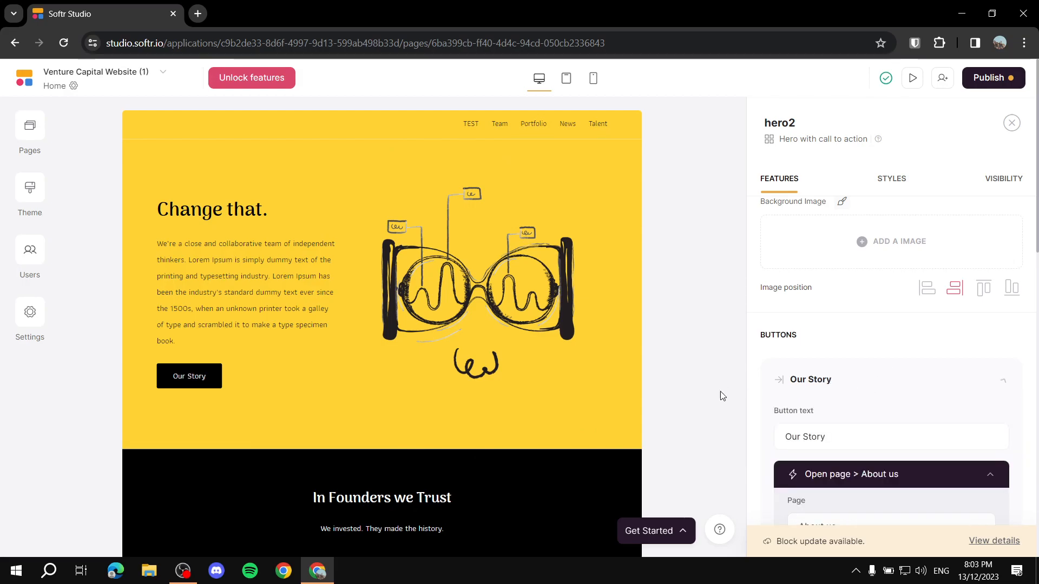
scroll(825, 357, down, 1)
Step: Relabel the hero button from Our Story to Whatever
drag(860, 368, 729, 370)
key(BackSpace)
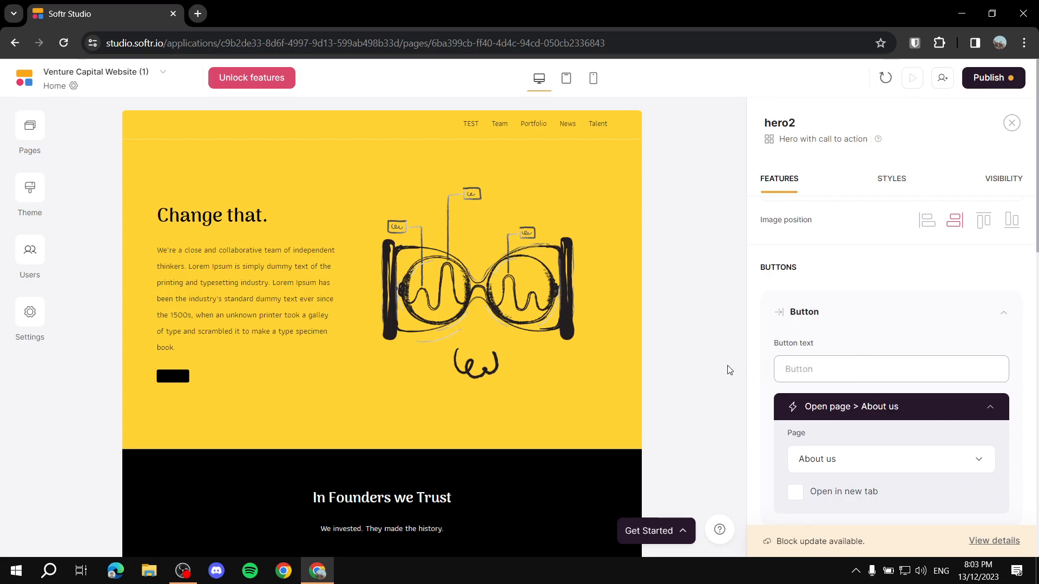
text(Whatever)
click(695, 388)
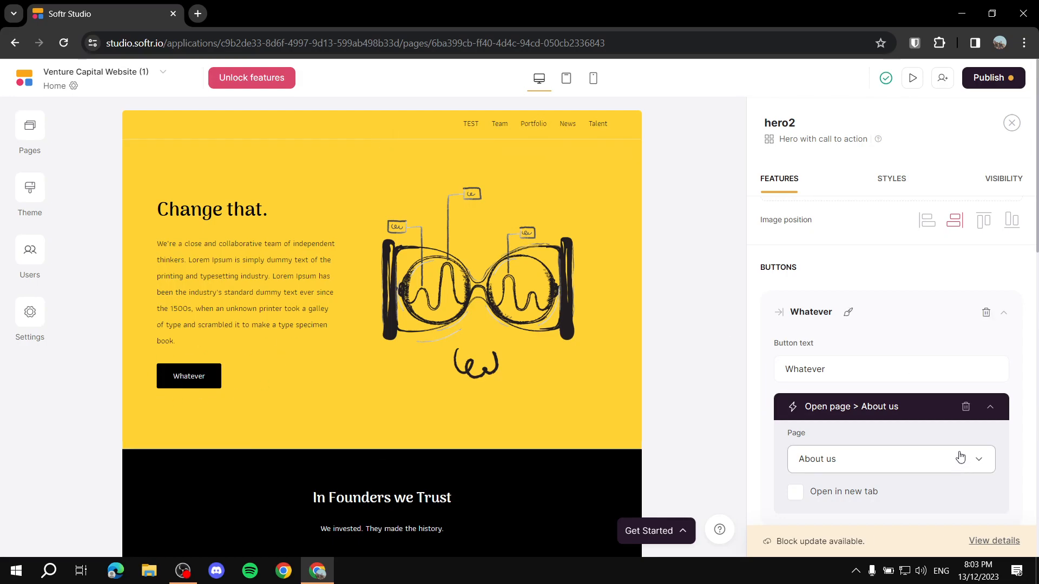
Step: Check the button's About us page link and its Open in new tab option
click(869, 466)
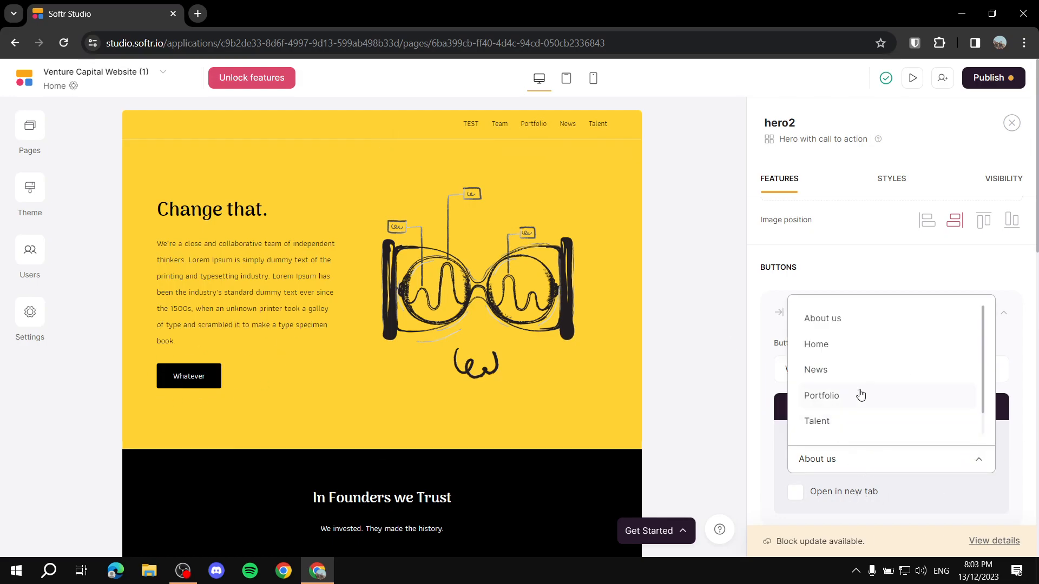
click(865, 464)
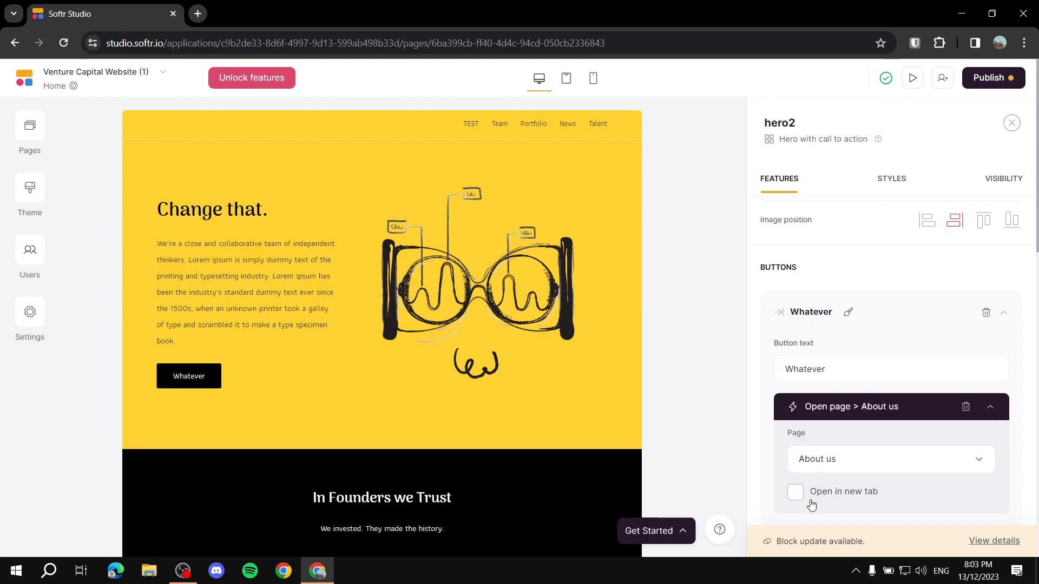
click(794, 495)
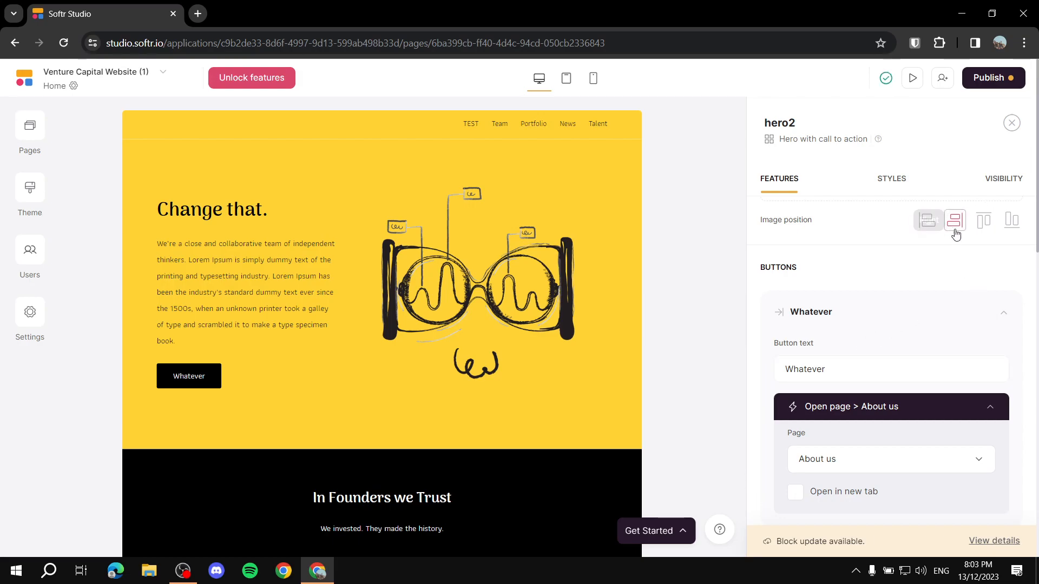
Step: Try the hero image above, left, right and below the text, settling on right
scroll(877, 318, up, 1)
click(984, 293)
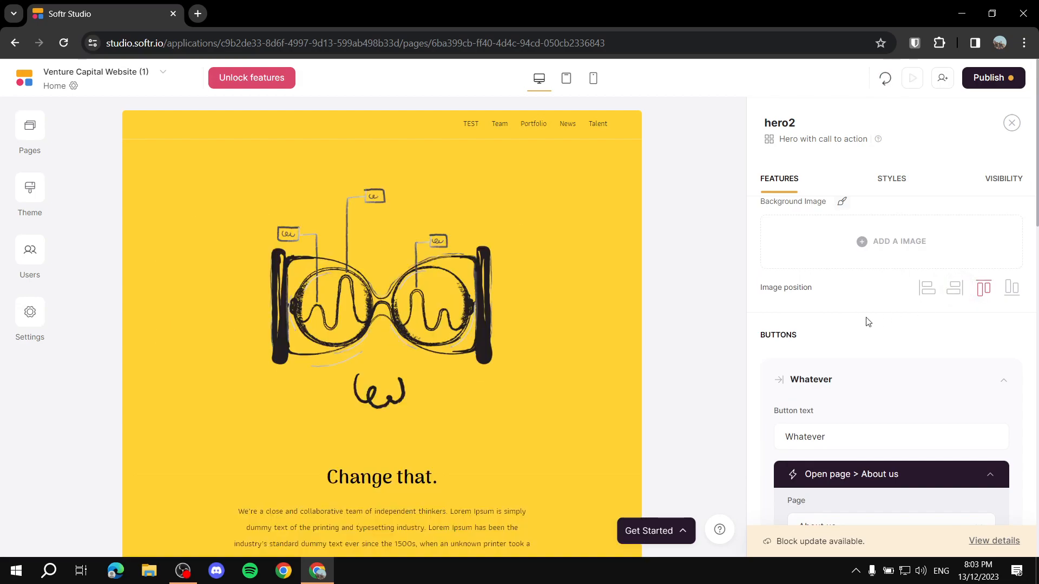
scroll(548, 400, down, 3)
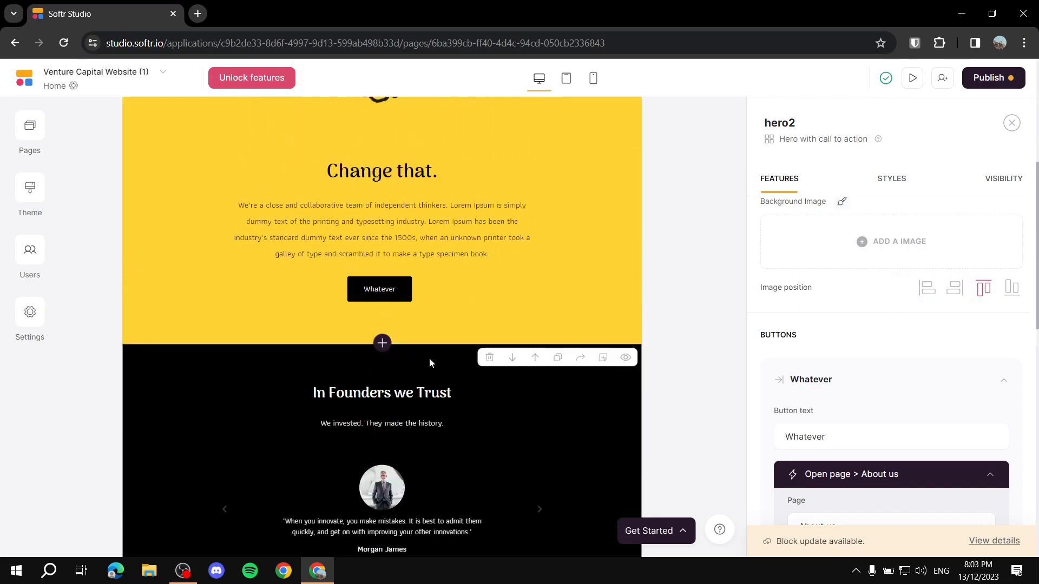
scroll(429, 358, up, 5)
click(927, 289)
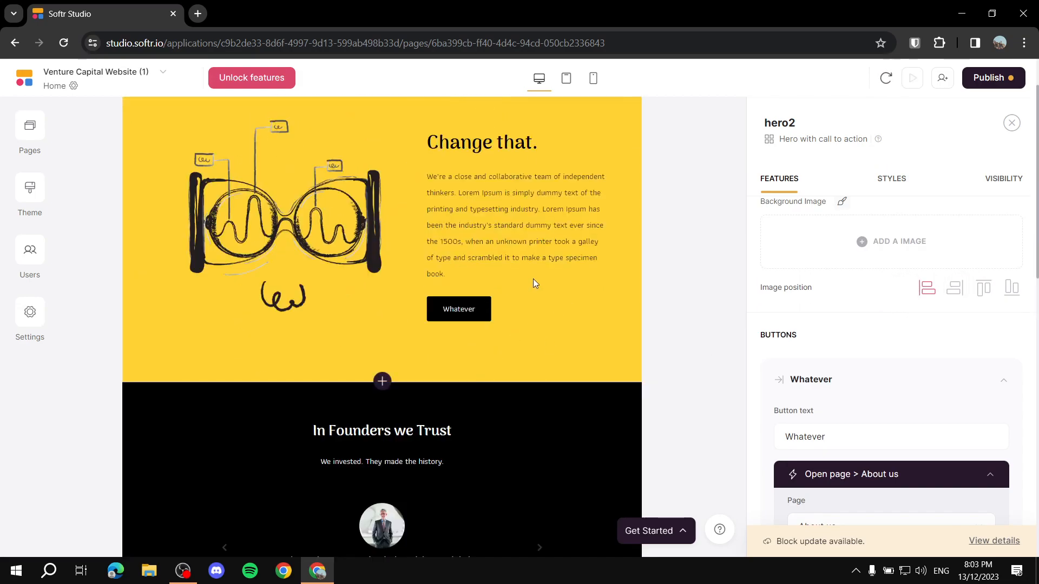
click(954, 288)
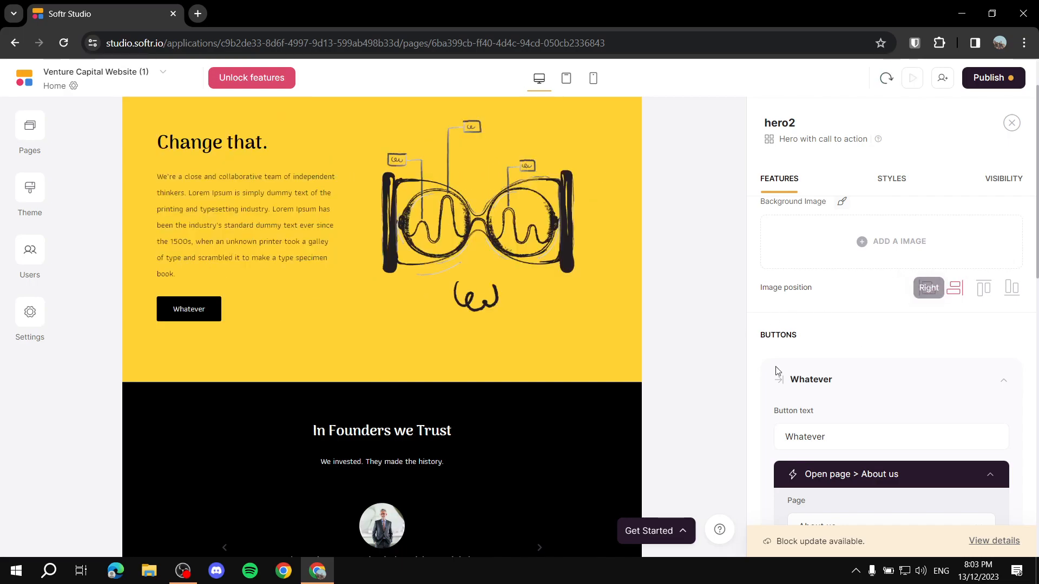
click(1011, 292)
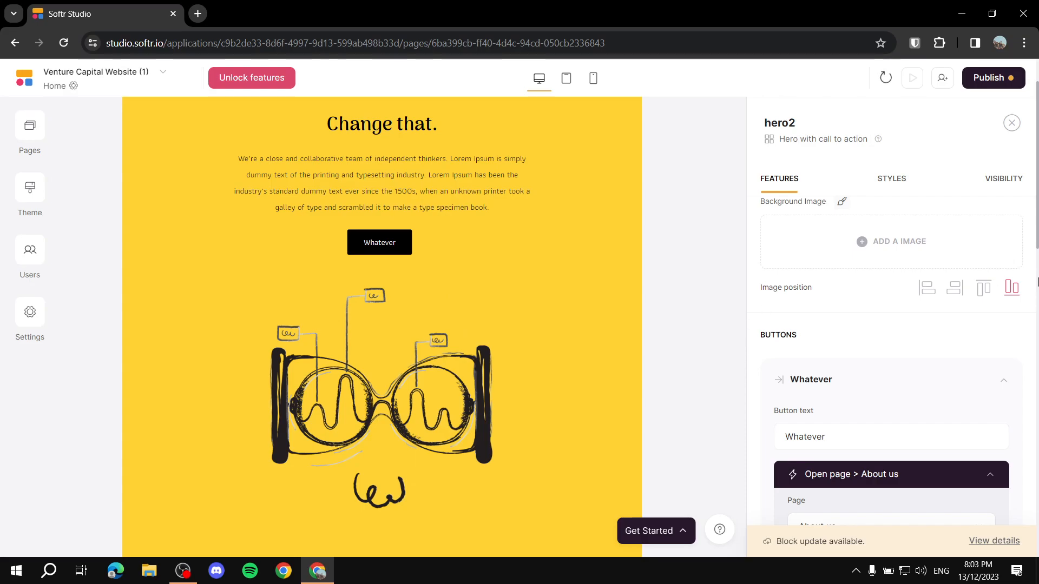
drag(756, 289, 826, 289)
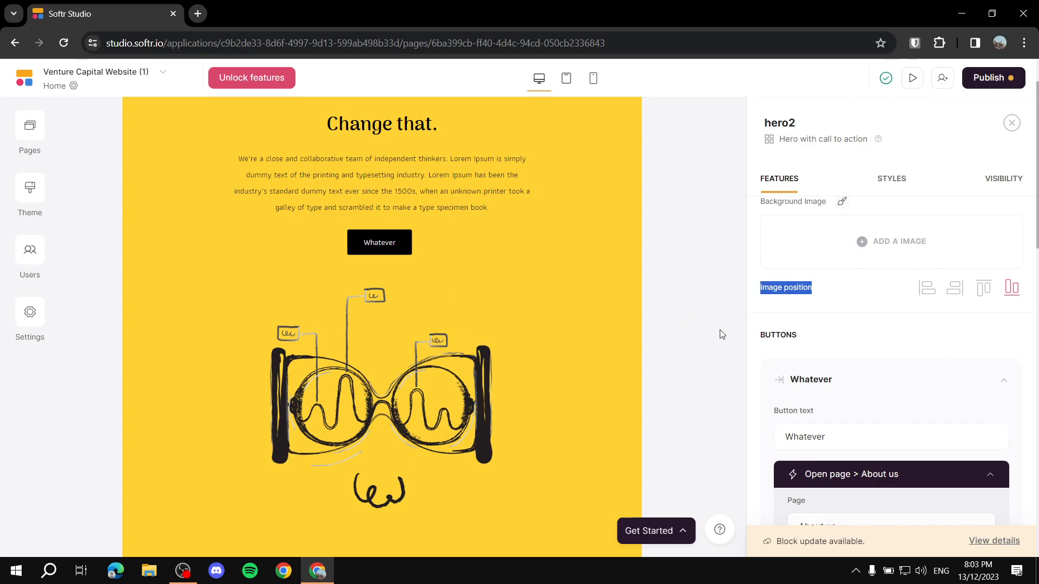
click(674, 344)
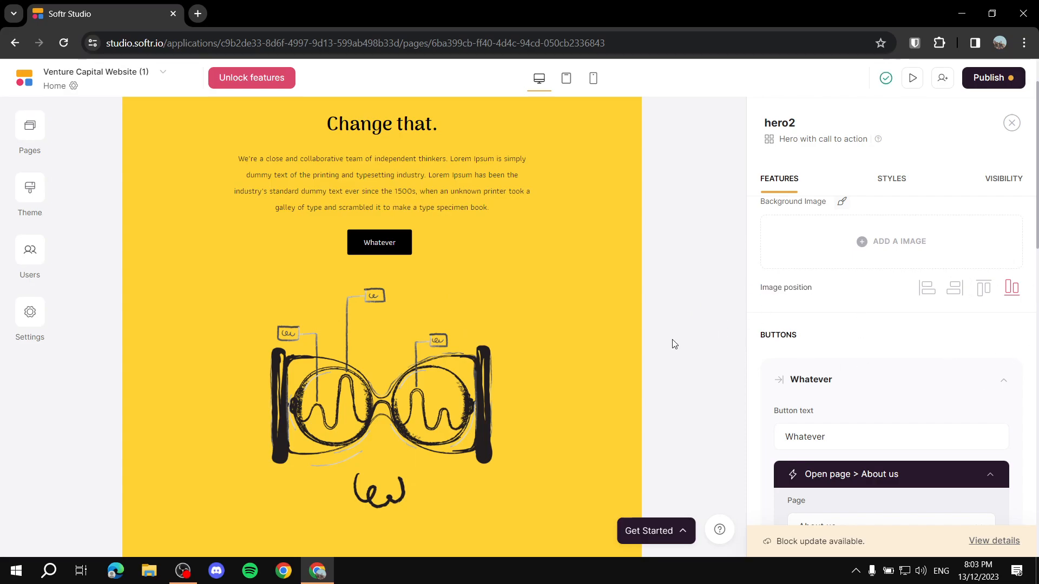
click(952, 290)
Step: Bring up the hero block's Styles settings
scroll(952, 294, up, 3)
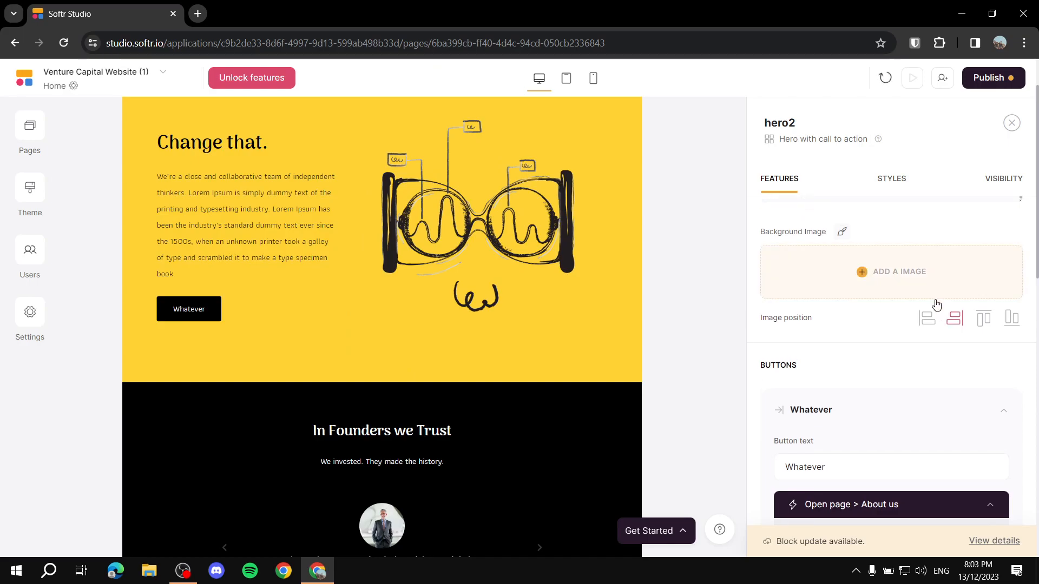
scroll(878, 288, up, 2)
scroll(459, 276, up, 2)
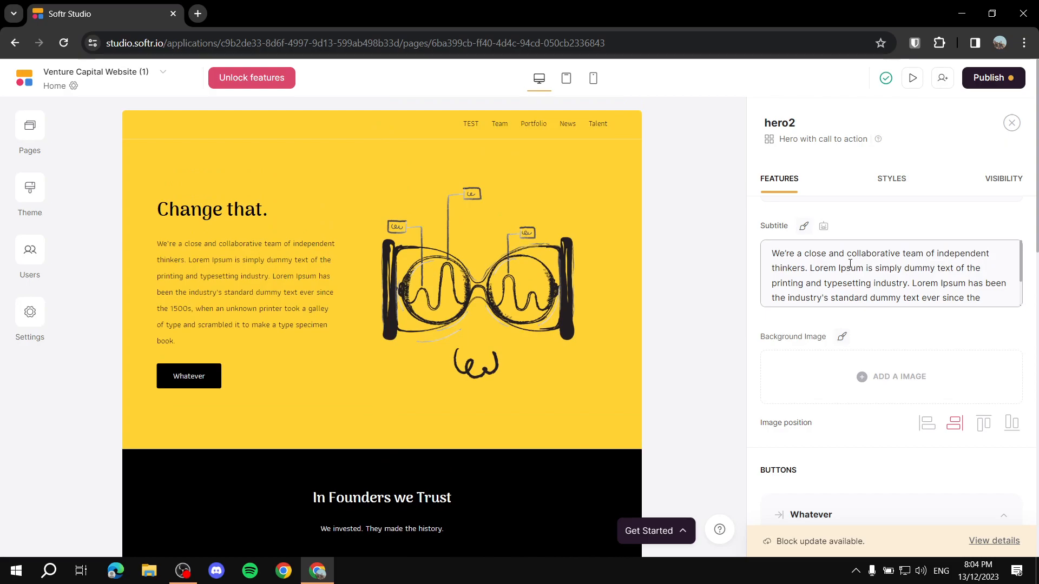
click(901, 179)
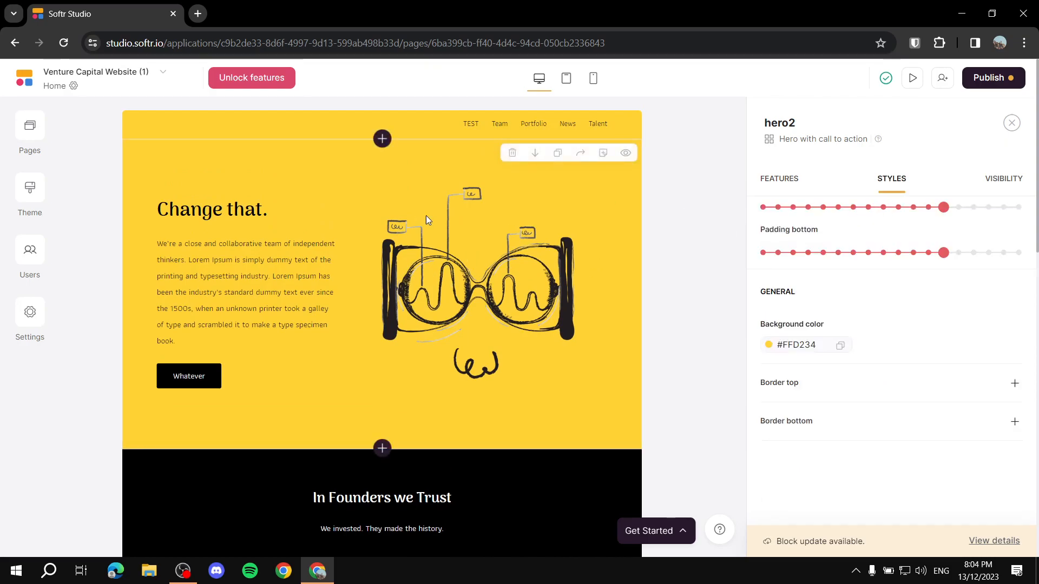
scroll(401, 259, down, 3)
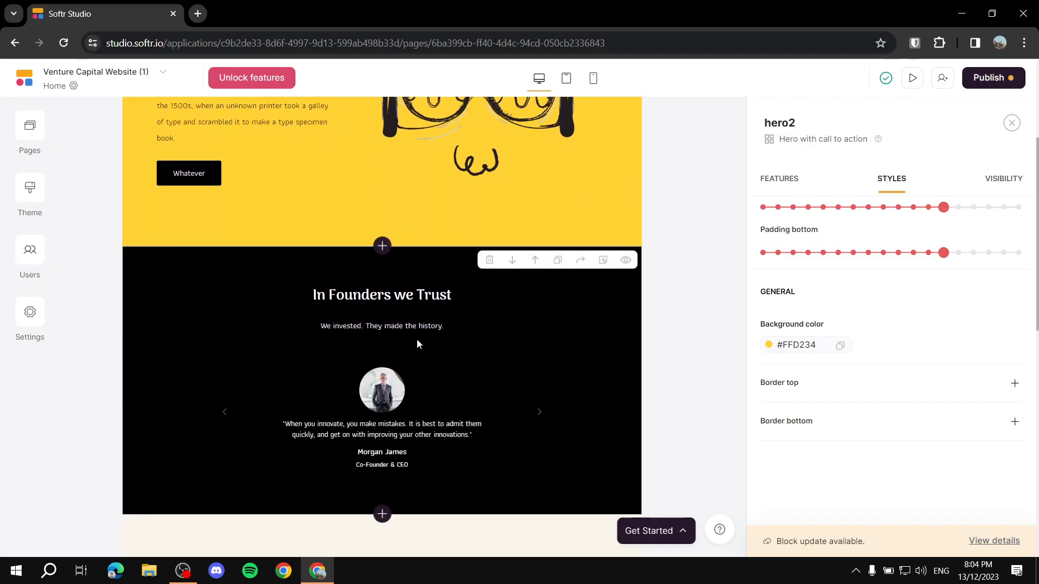
scroll(469, 330, down, 9)
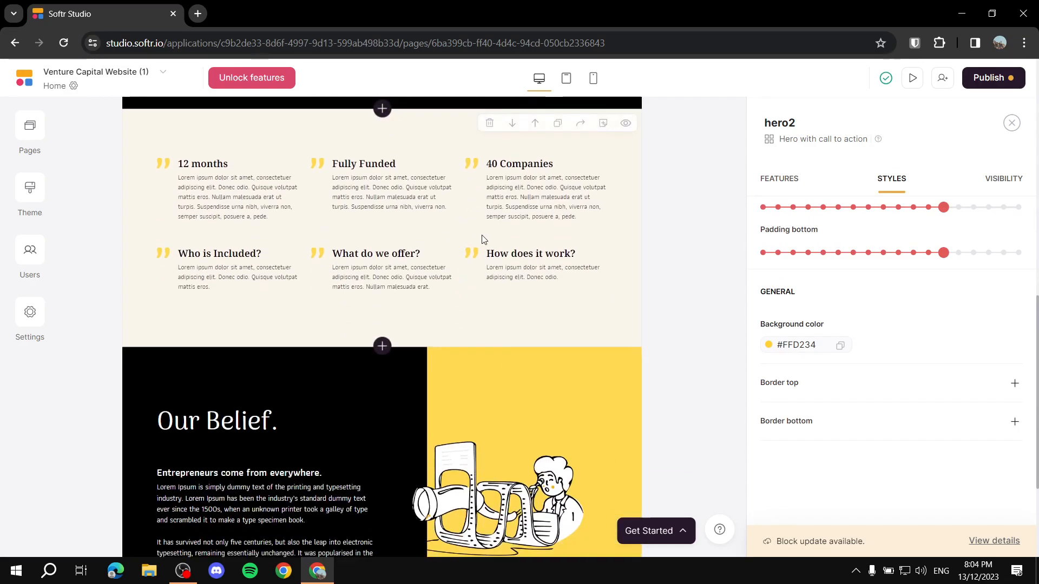
Step: Set the hero background colour to grey #8B8B8B, keeping the top padding at XL
scroll(416, 332, up, 10)
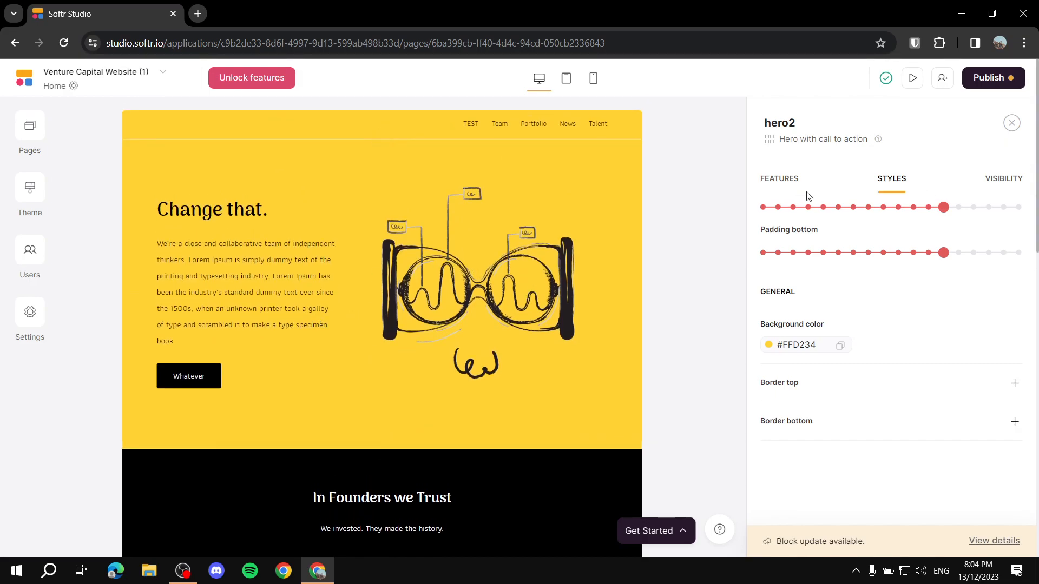
click(774, 345)
drag(885, 398, 810, 404)
click(731, 413)
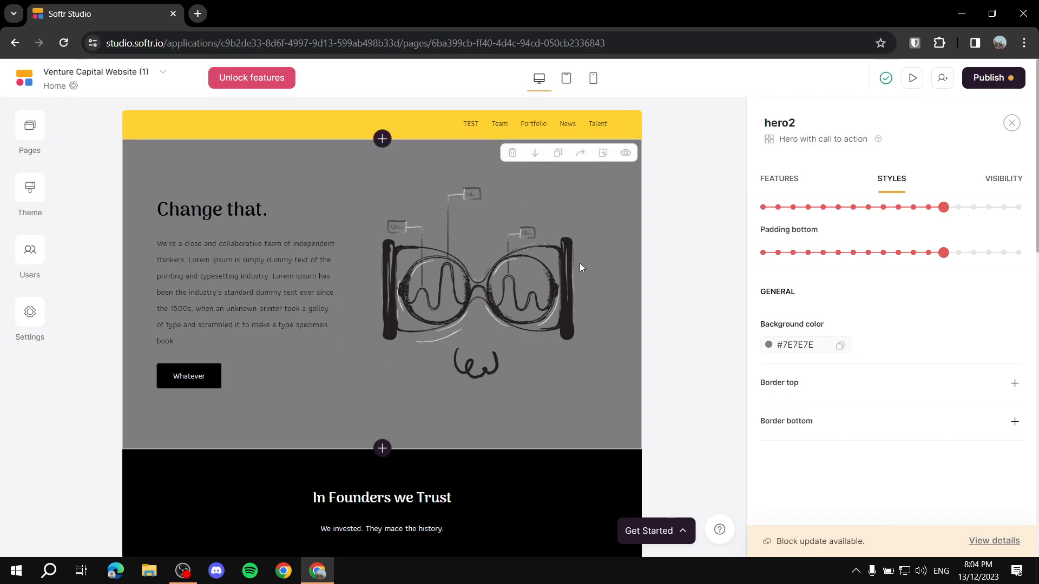
click(768, 349)
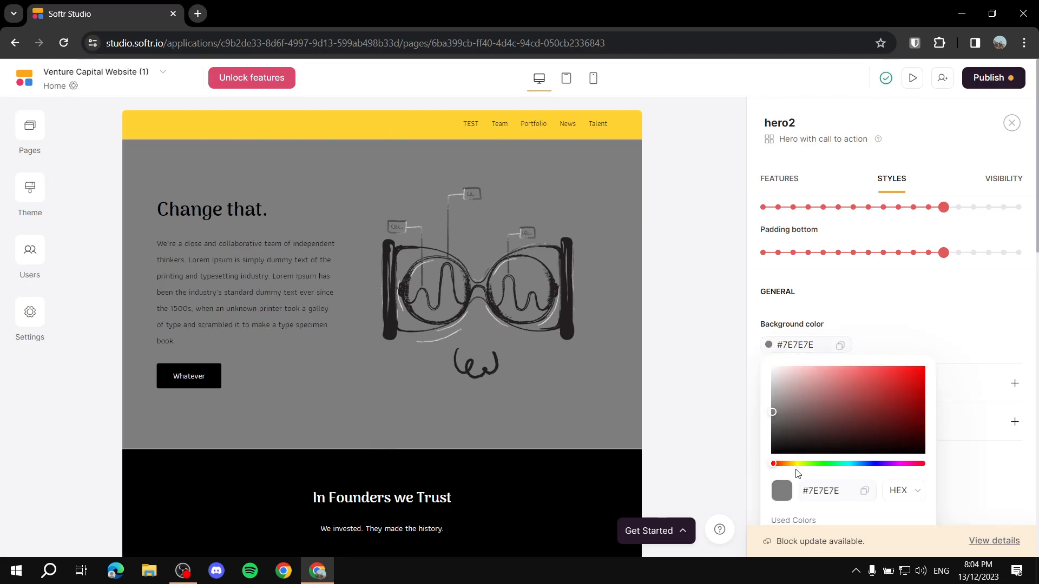
click(801, 465)
click(916, 367)
click(884, 336)
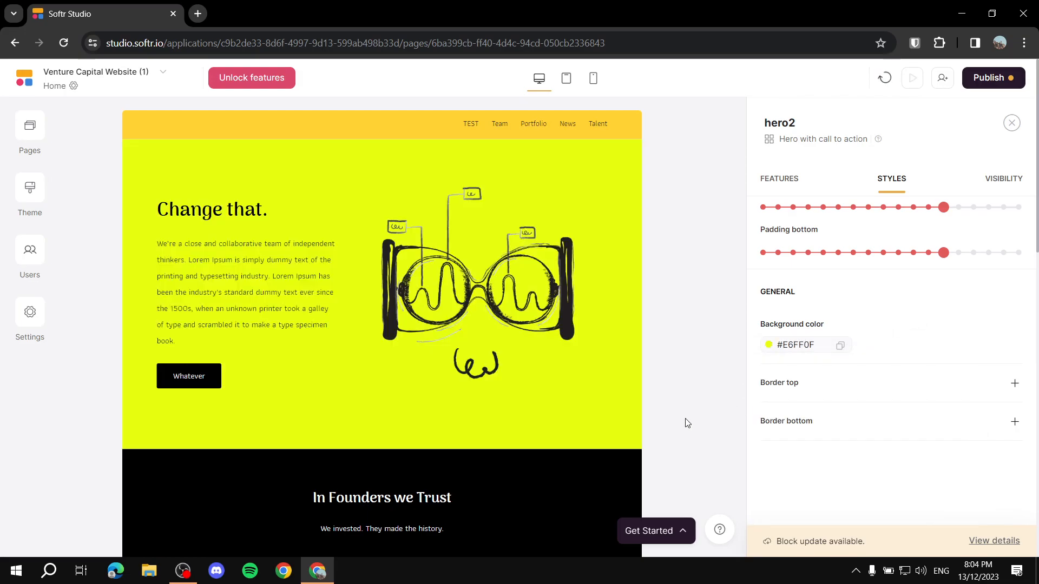
click(771, 339)
drag(789, 377, 744, 406)
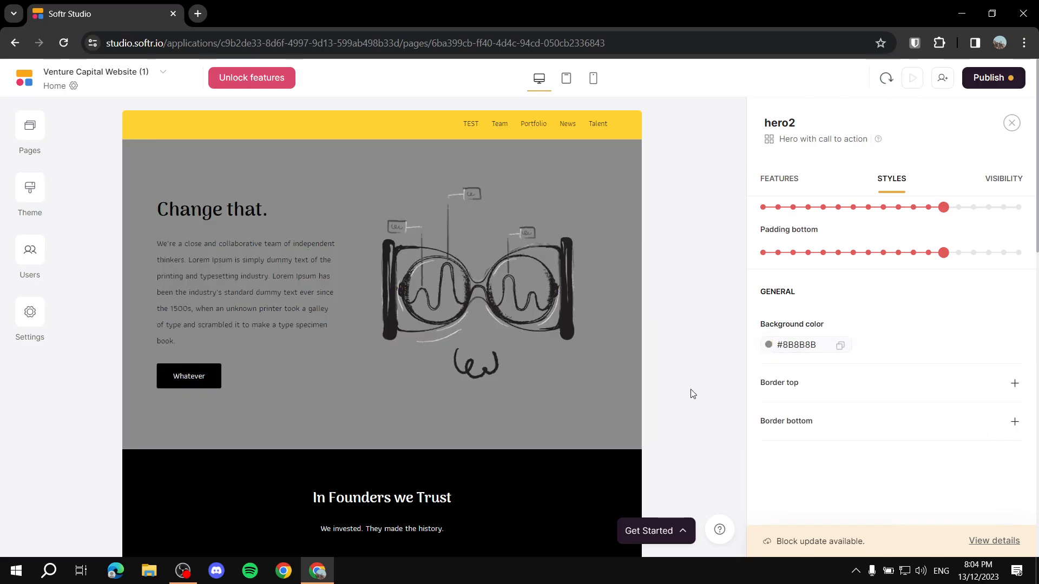
scroll(825, 206, up, 2)
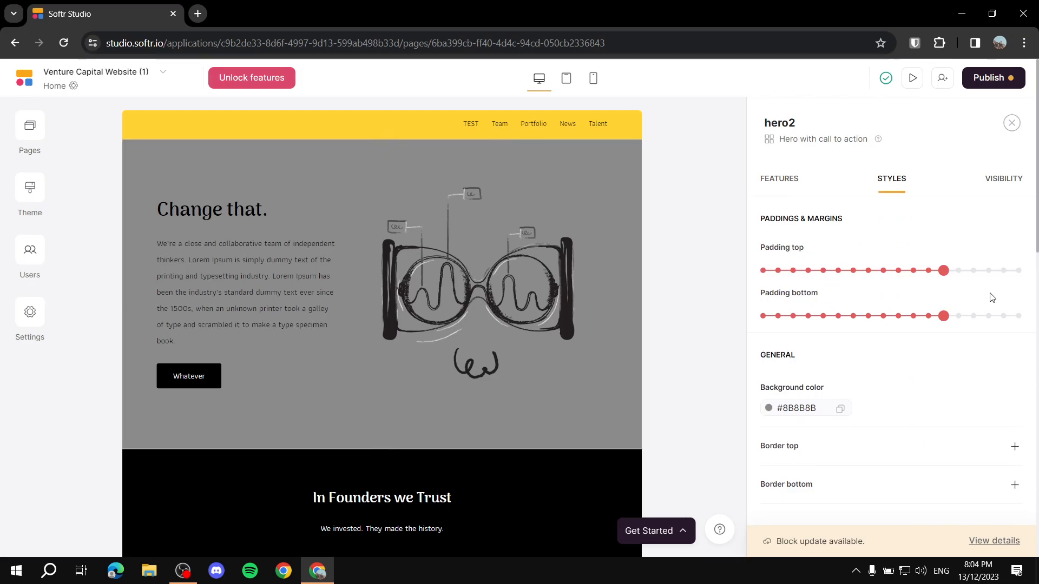
mouse_move(943, 271)
mouse_down()
mouse_move(821, 271)
mouse_move(944, 272)
mouse_up()
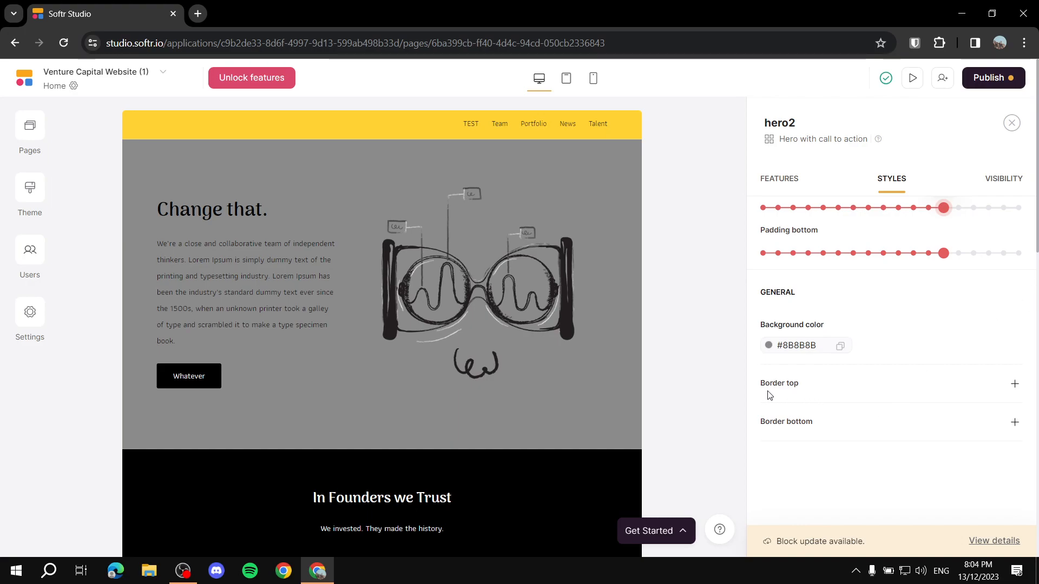
Step: Add a top border to the hero, trying thickness 8 before settling on 2
click(1014, 384)
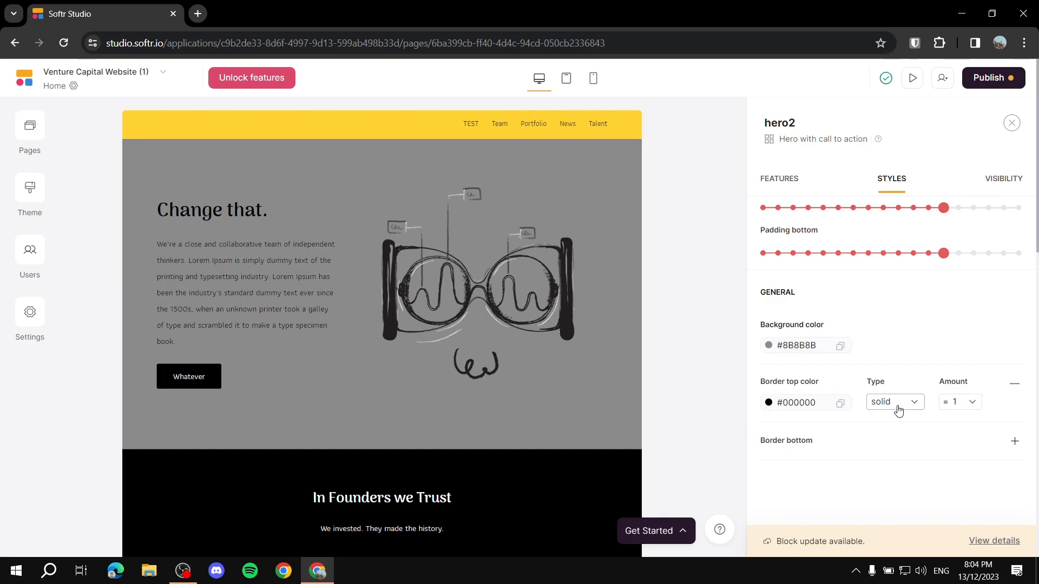
click(969, 410)
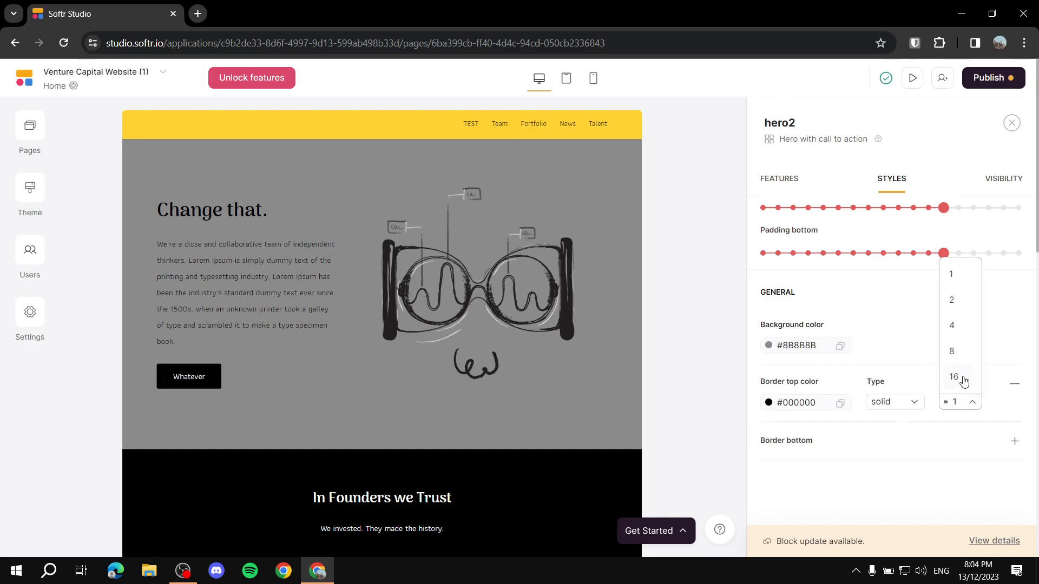
click(952, 352)
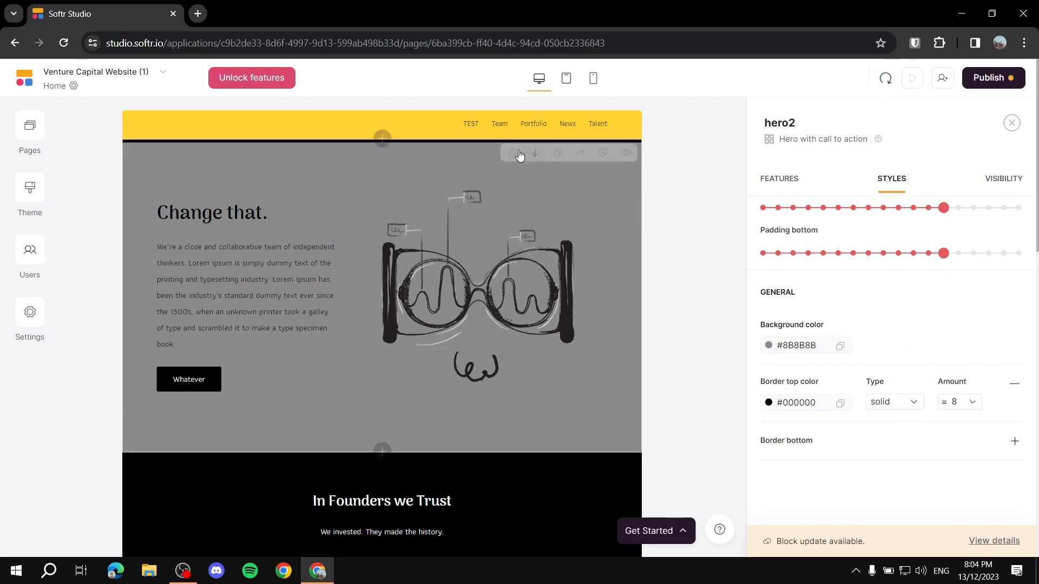
click(969, 409)
click(952, 302)
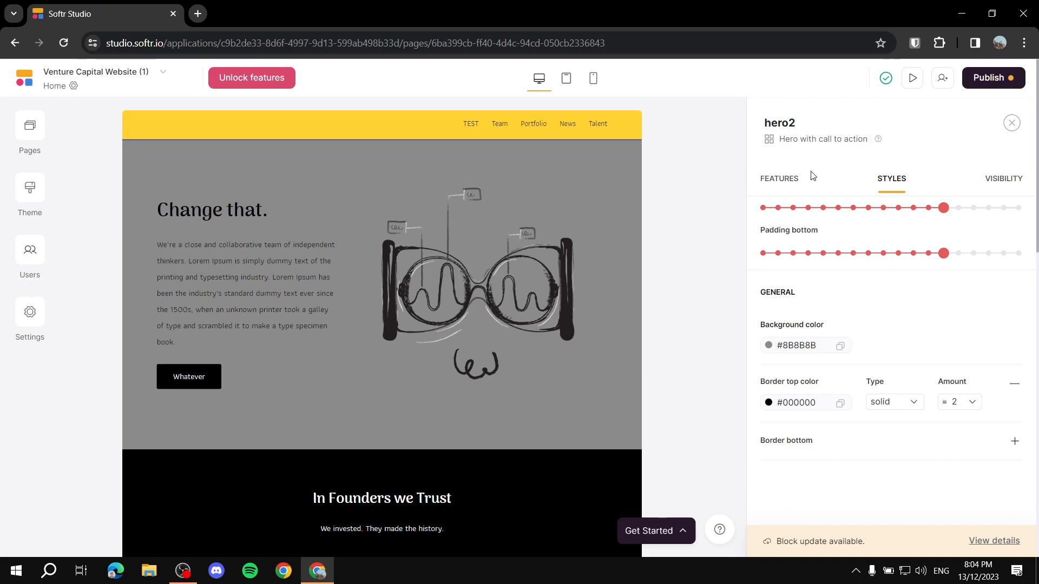
Step: Review the hero's Visibility settings, leaving it visible to all users
click(1005, 184)
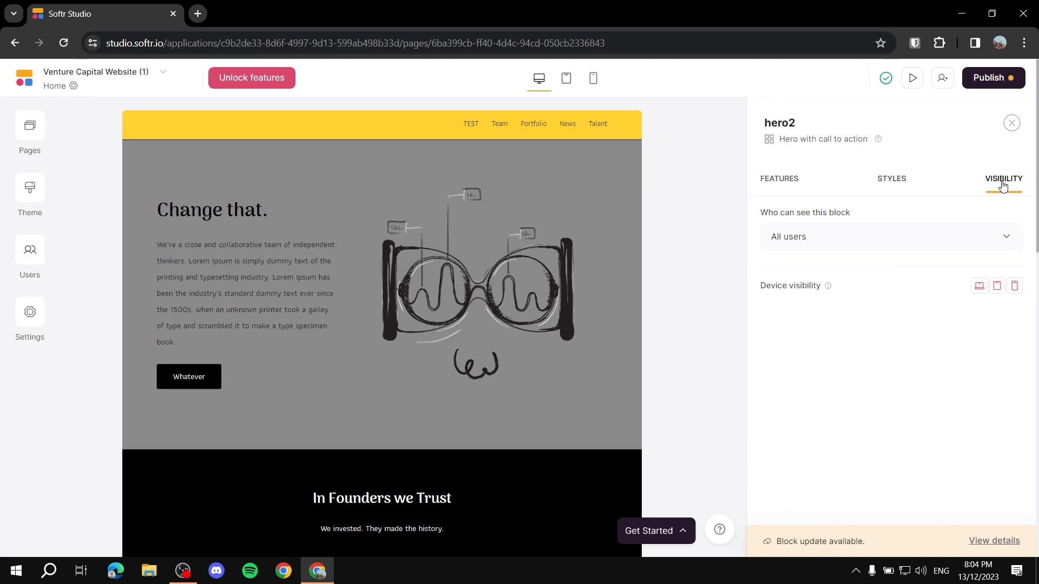
click(889, 243)
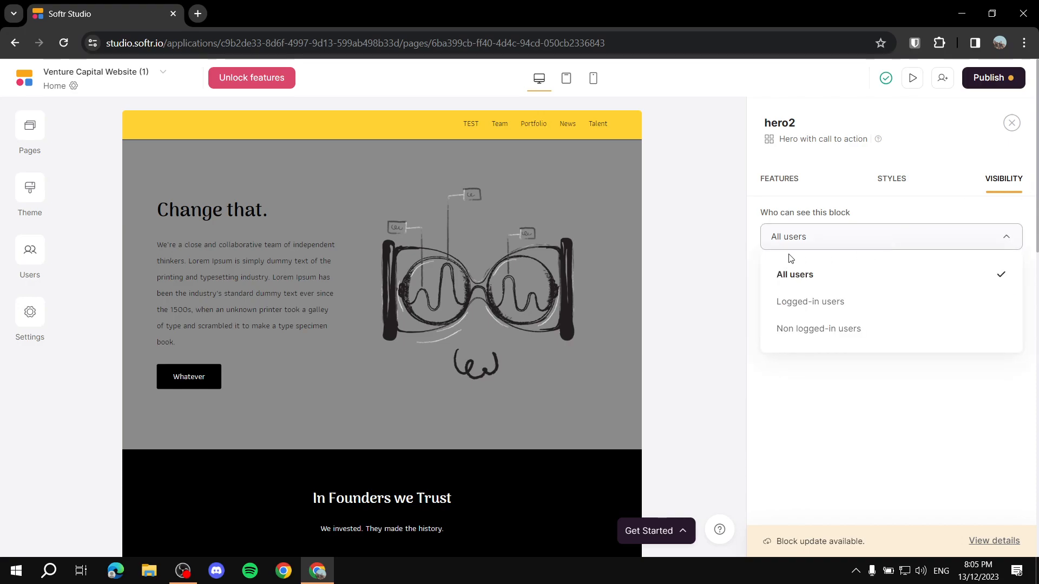
click(642, 274)
click(766, 178)
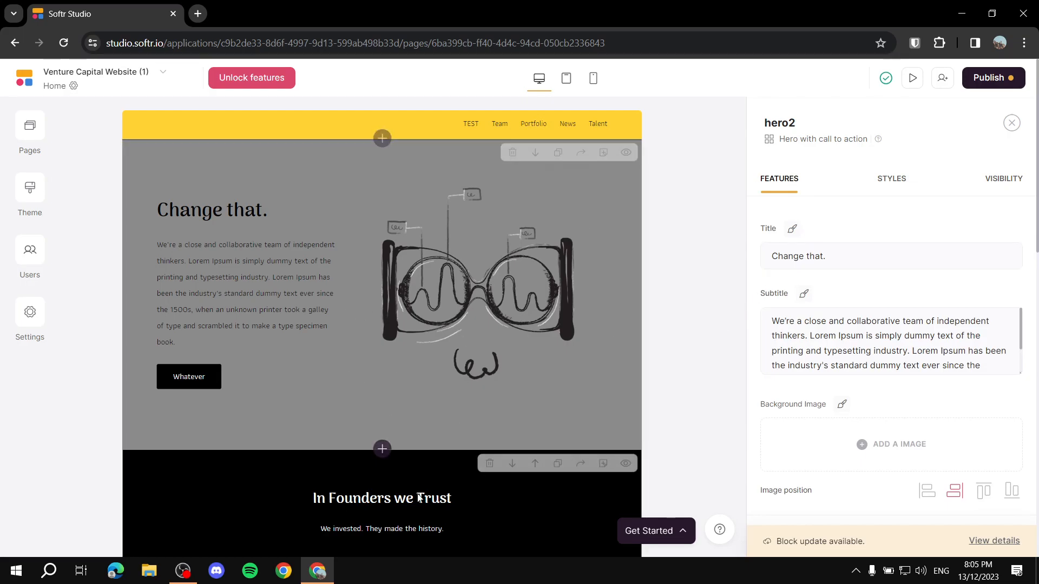
Step: Browse the Static and Gallery block designs below the hero, then close the library unchanged
click(382, 448)
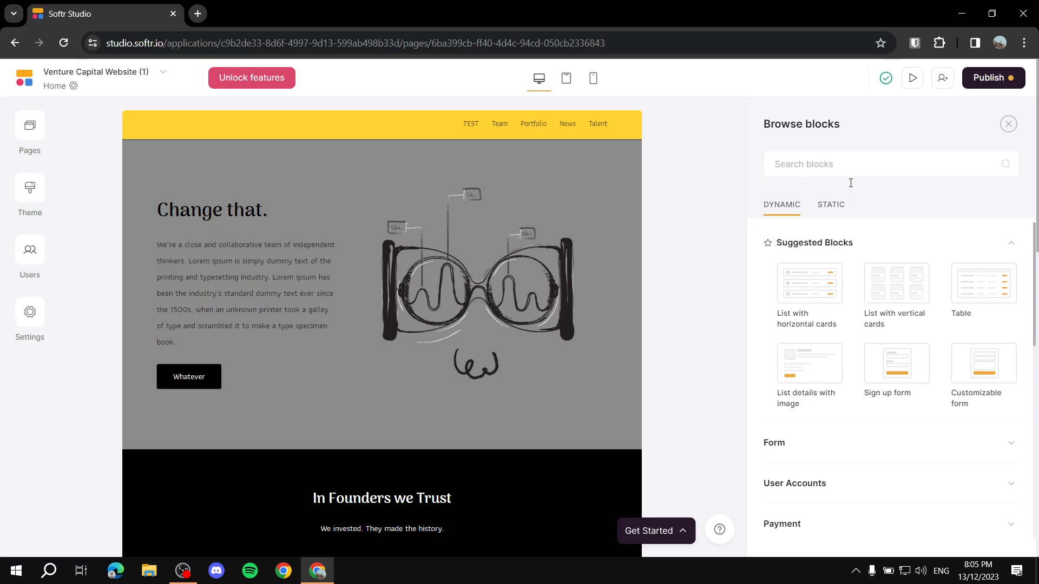
click(831, 206)
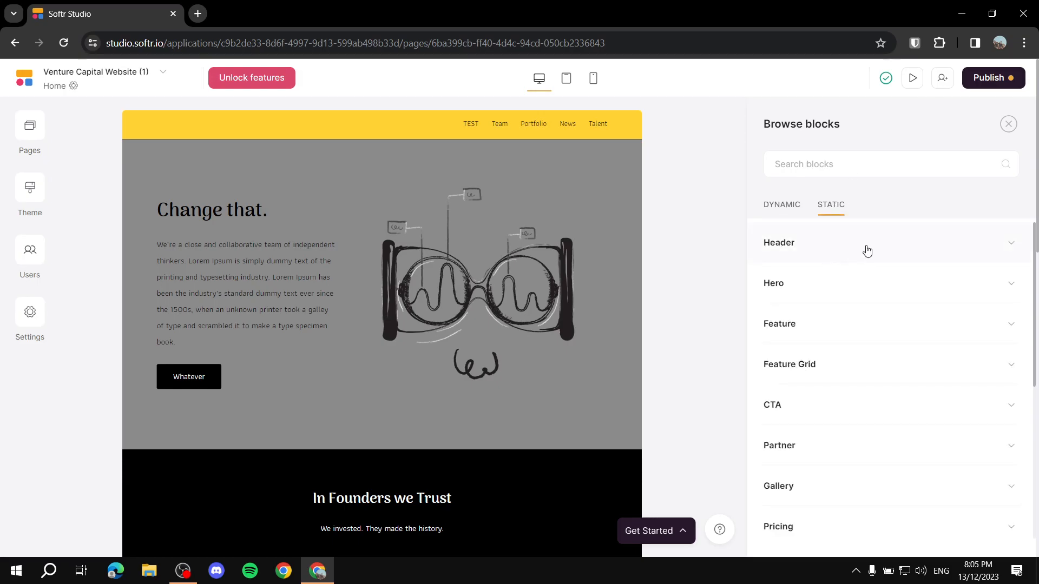
scroll(859, 253, down, 3)
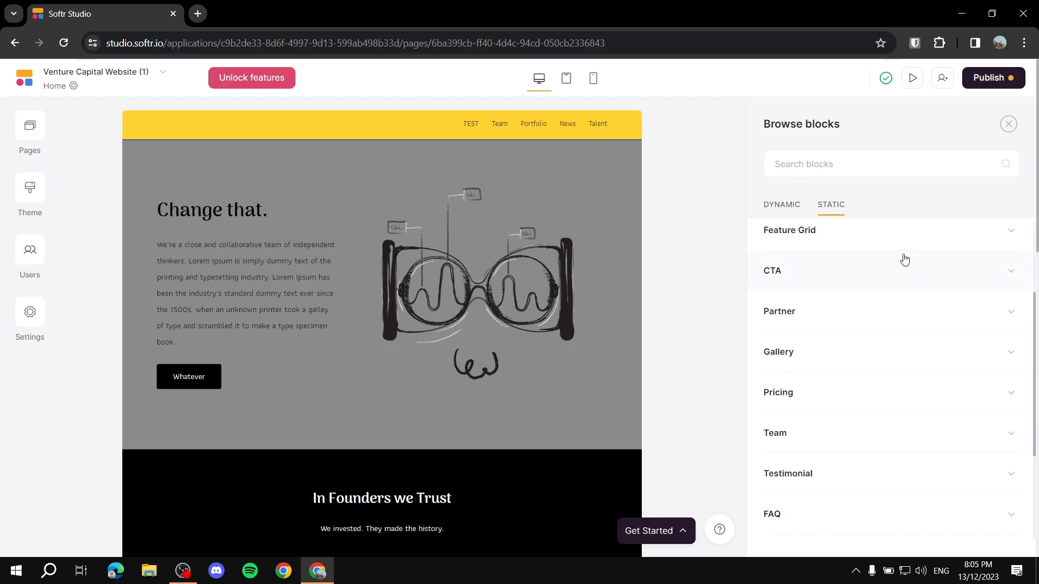
click(856, 352)
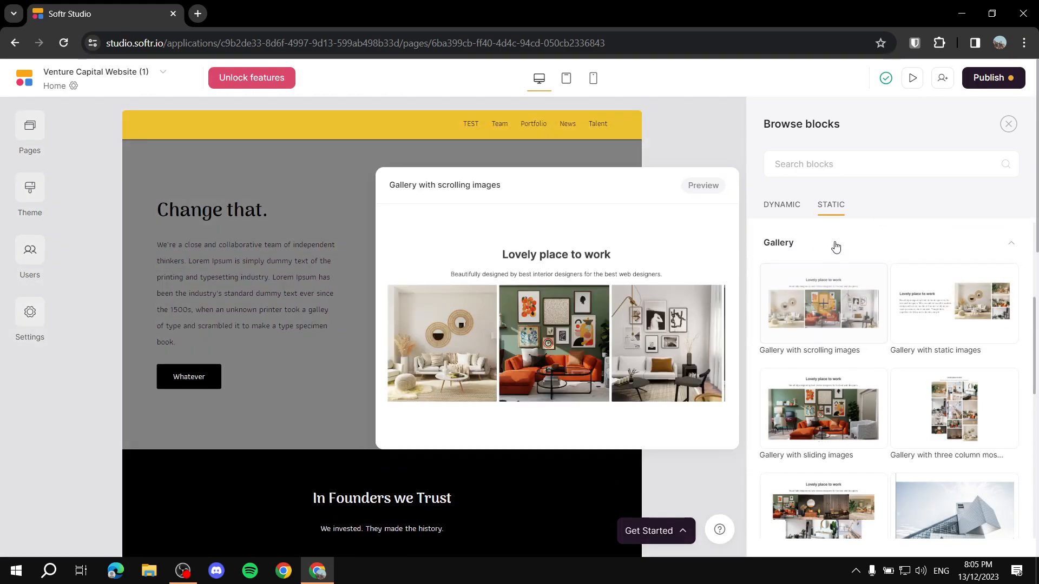
click(836, 248)
scroll(819, 319, down, 1)
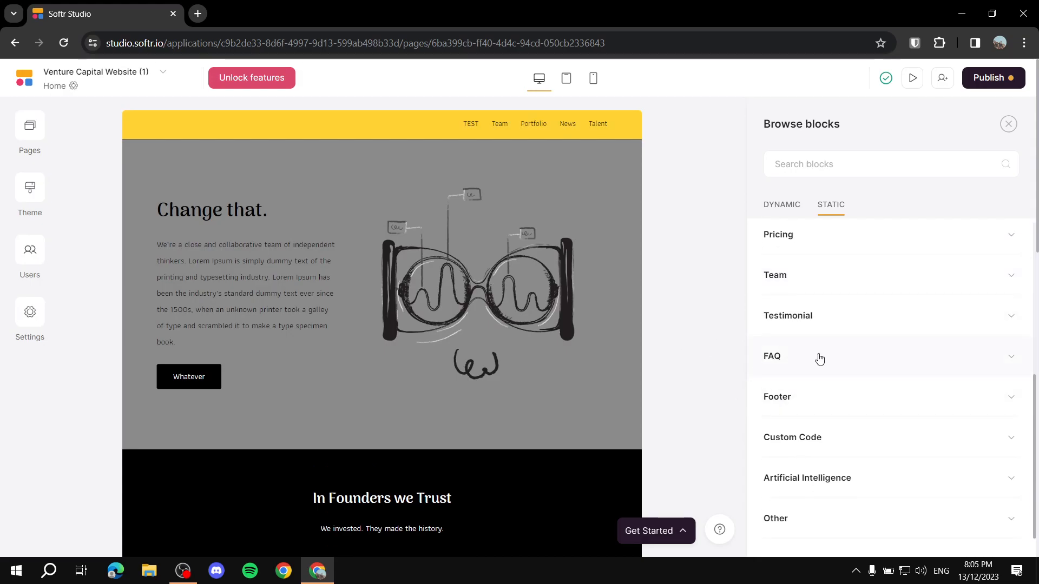
click(488, 378)
scroll(445, 381, down, 11)
scroll(561, 329, down, 7)
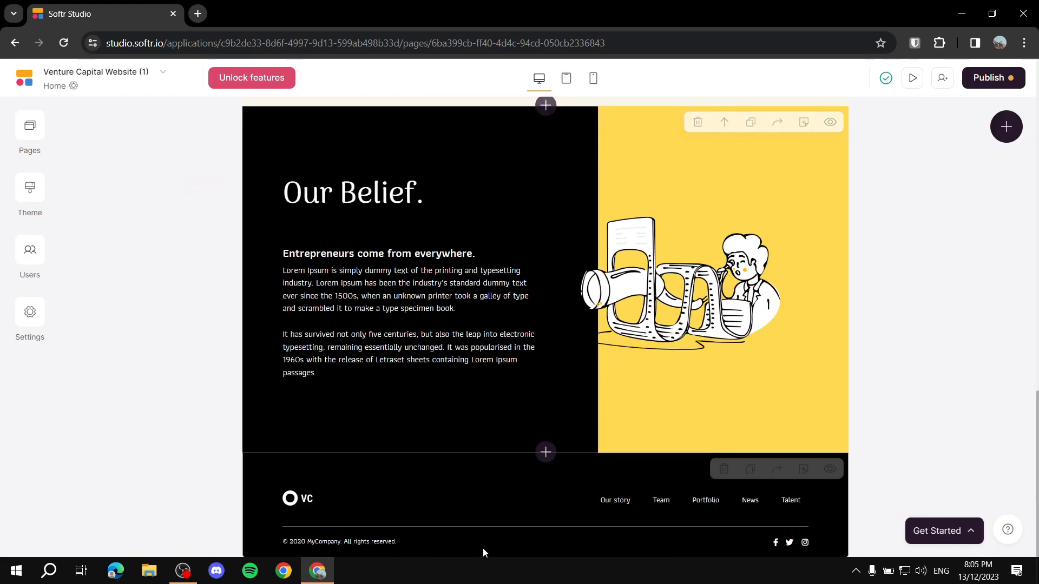
click(521, 504)
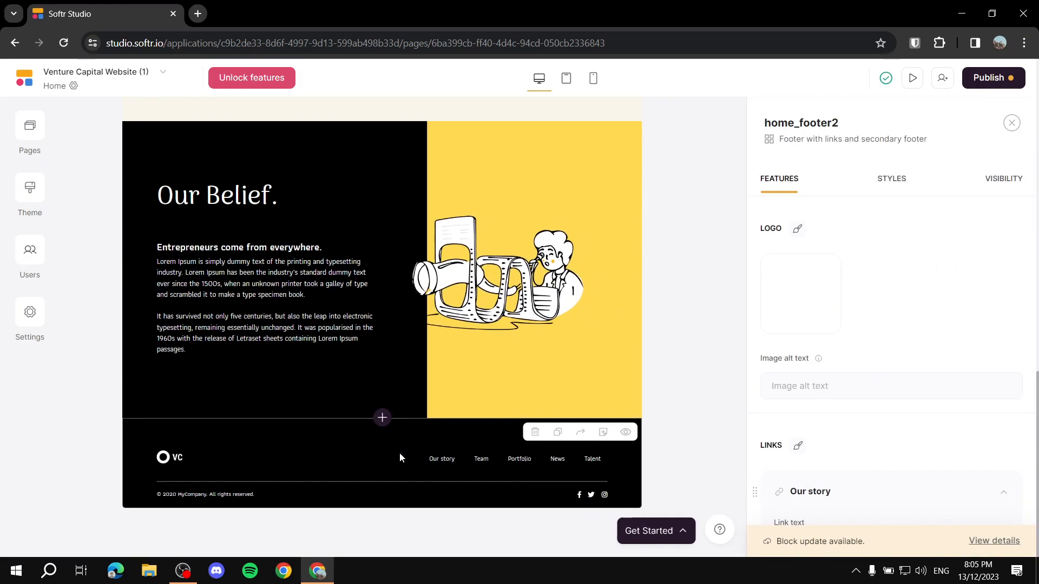
scroll(380, 414, up, 1)
click(380, 445)
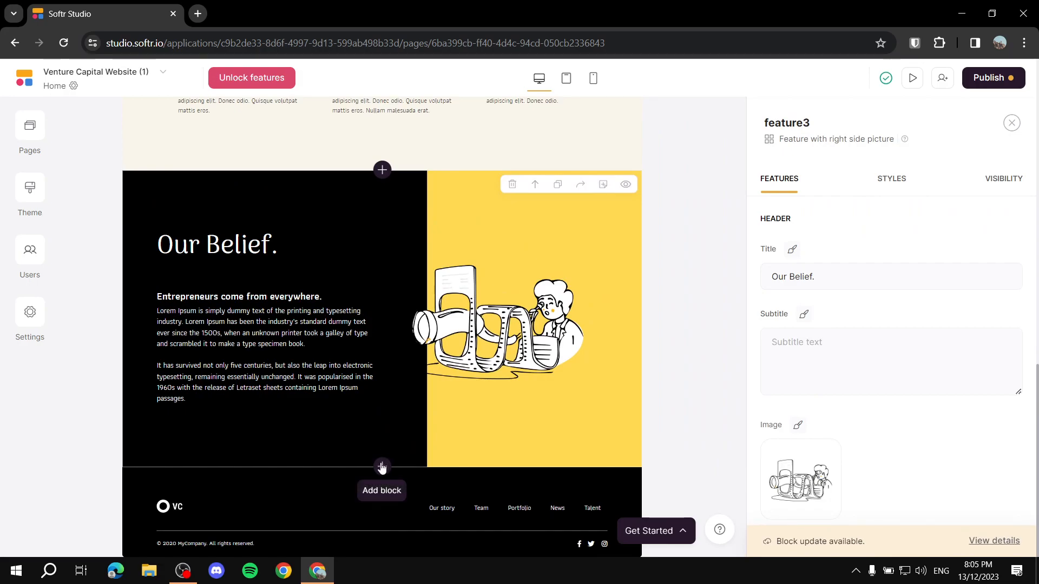
click(351, 469)
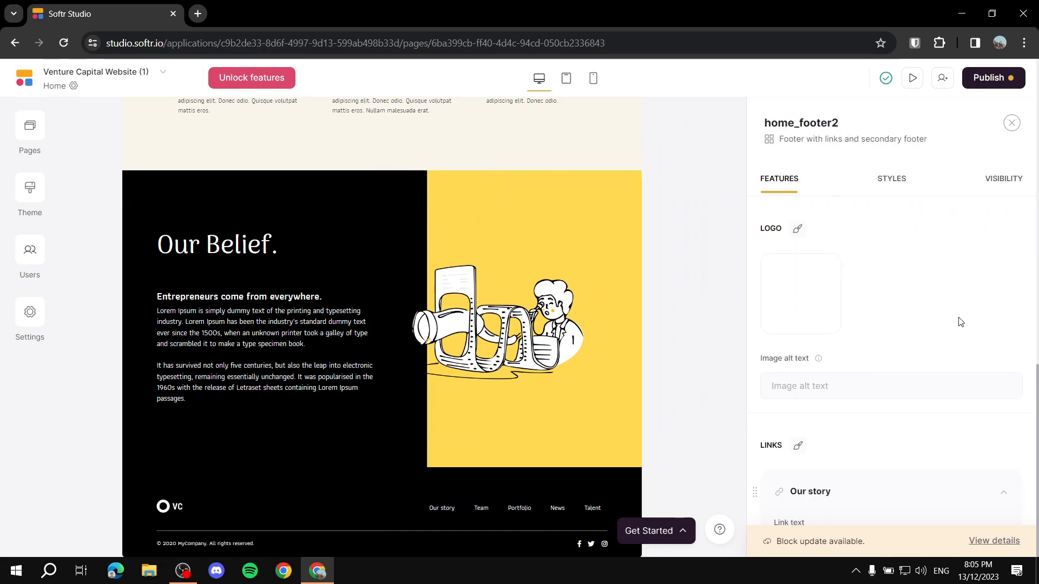
scroll(895, 319, down, 3)
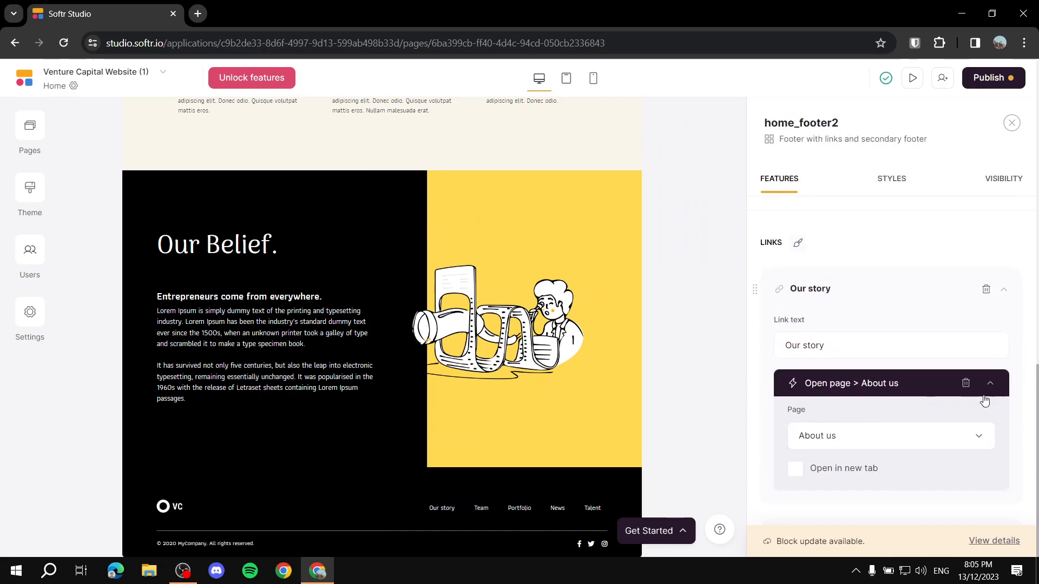
scroll(895, 406, down, 12)
scroll(968, 392, down, 10)
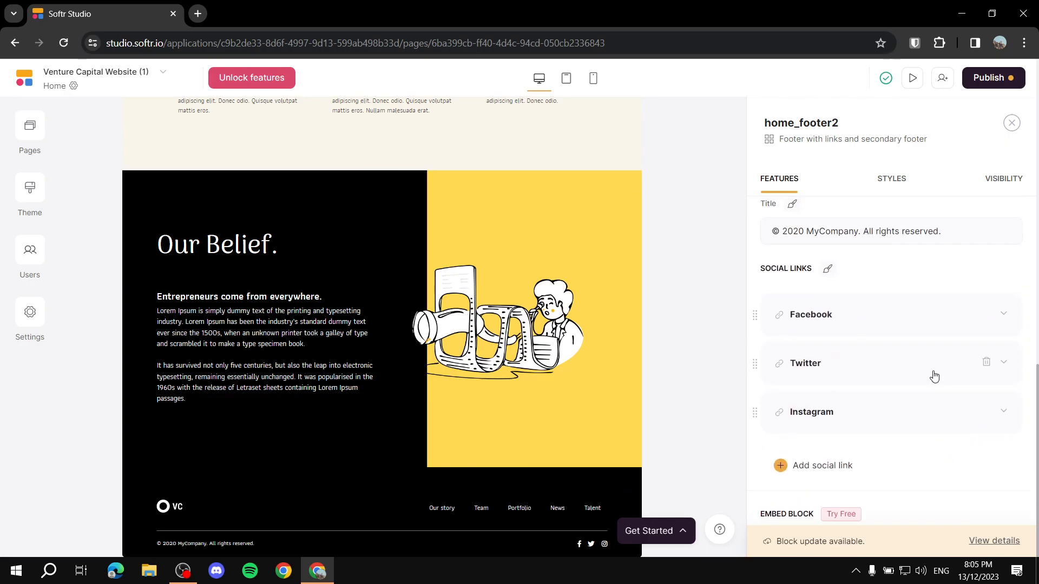
scroll(957, 316, up, 5)
mouse_move(367, 492)
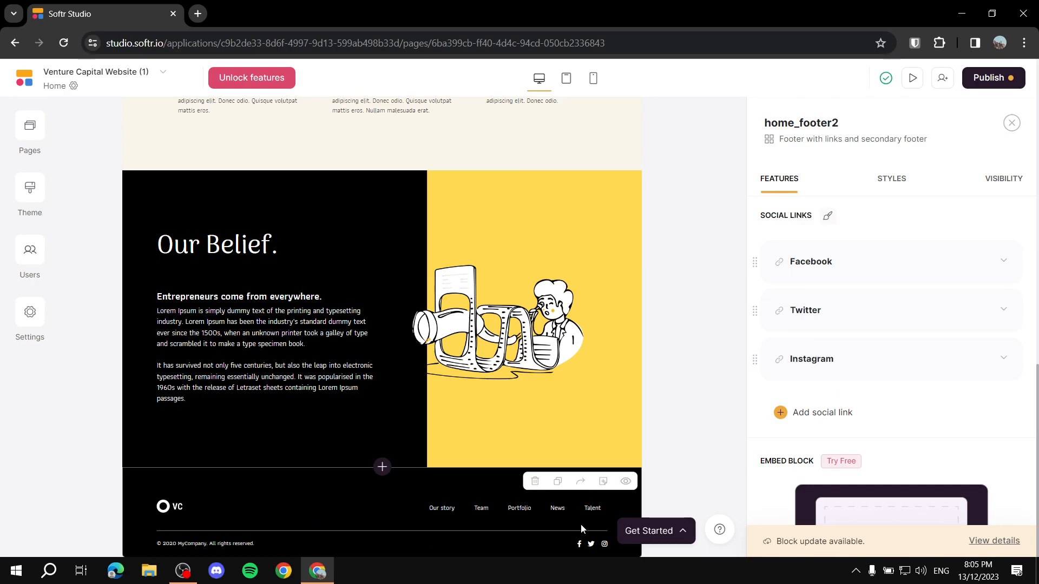
scroll(812, 368, up, 3)
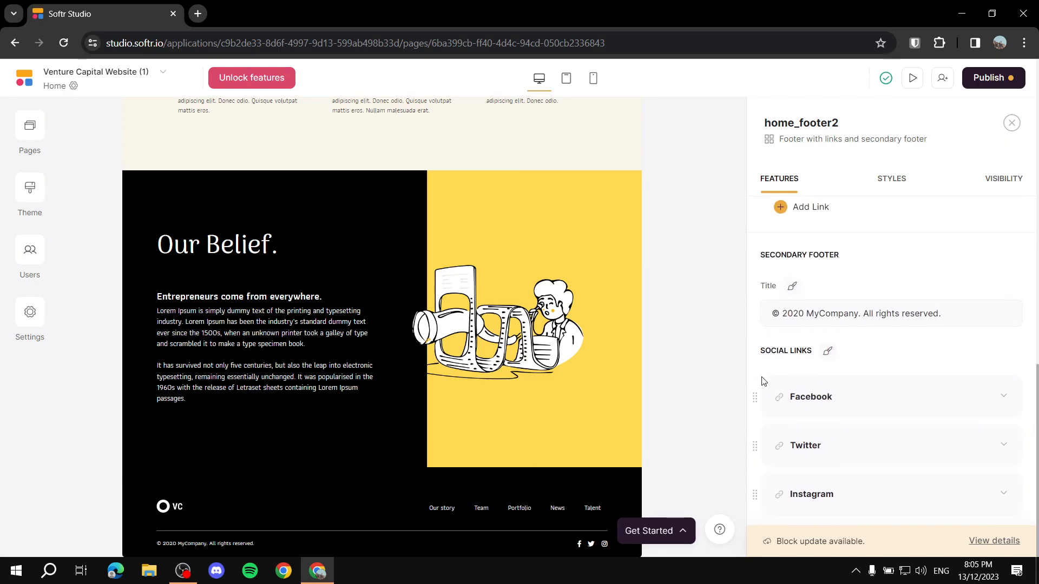
click(837, 403)
scroll(771, 355, down, 2)
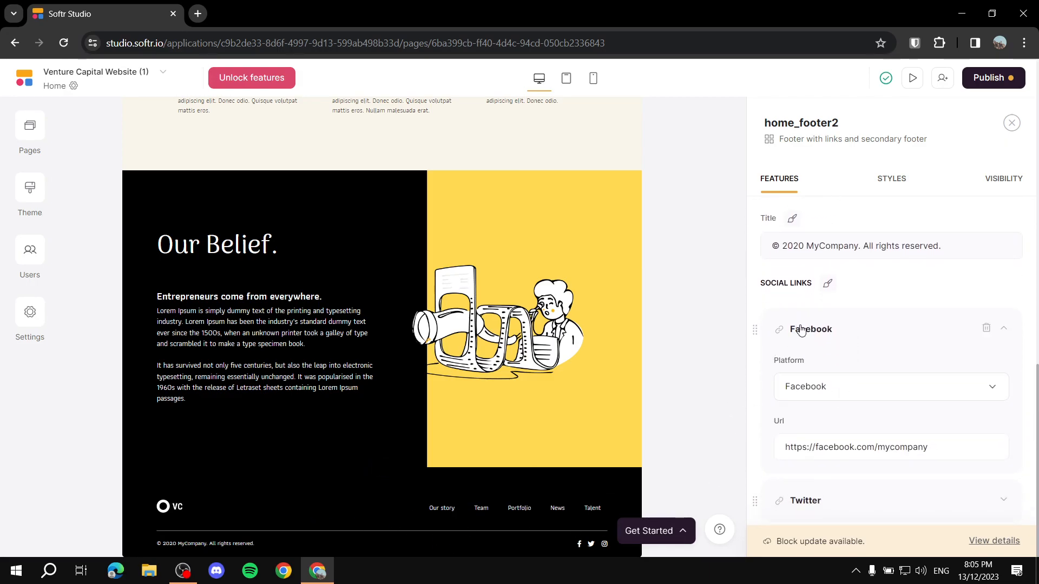
scroll(843, 340, down, 3)
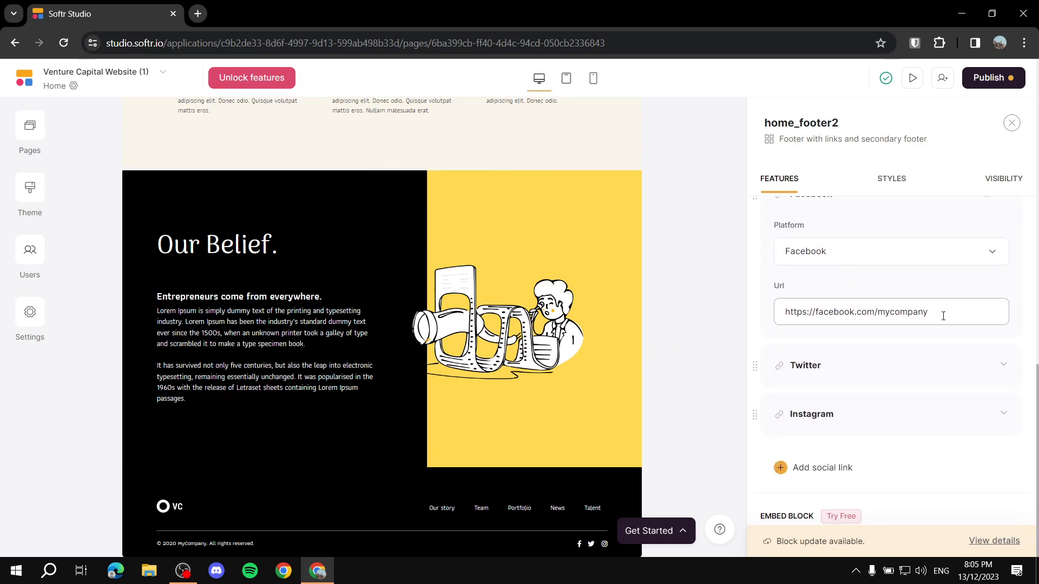
drag(993, 314, 742, 324)
click(706, 362)
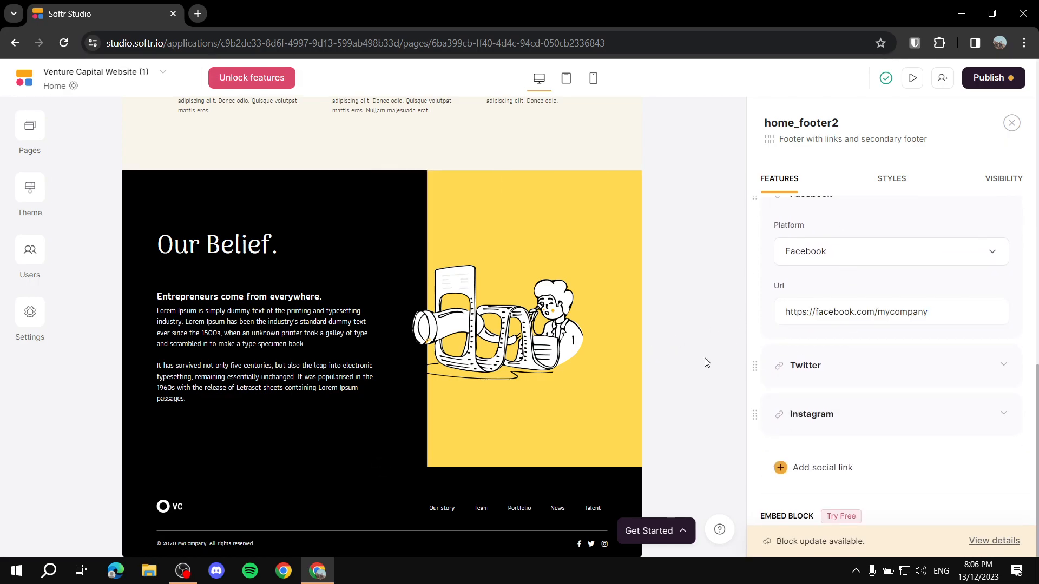
scroll(834, 418, down, 2)
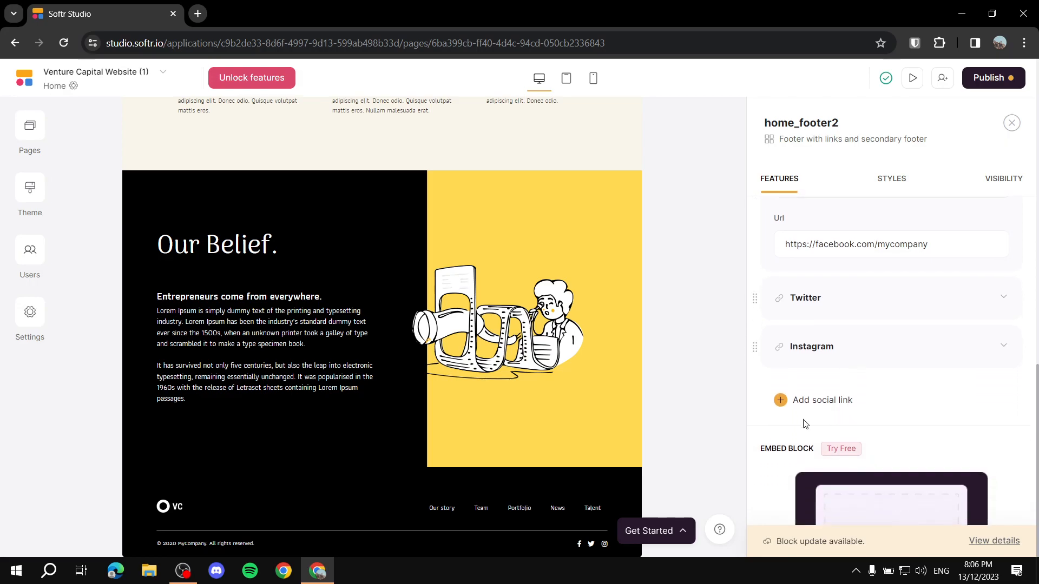
scroll(774, 369, up, 4)
scroll(839, 341, up, 2)
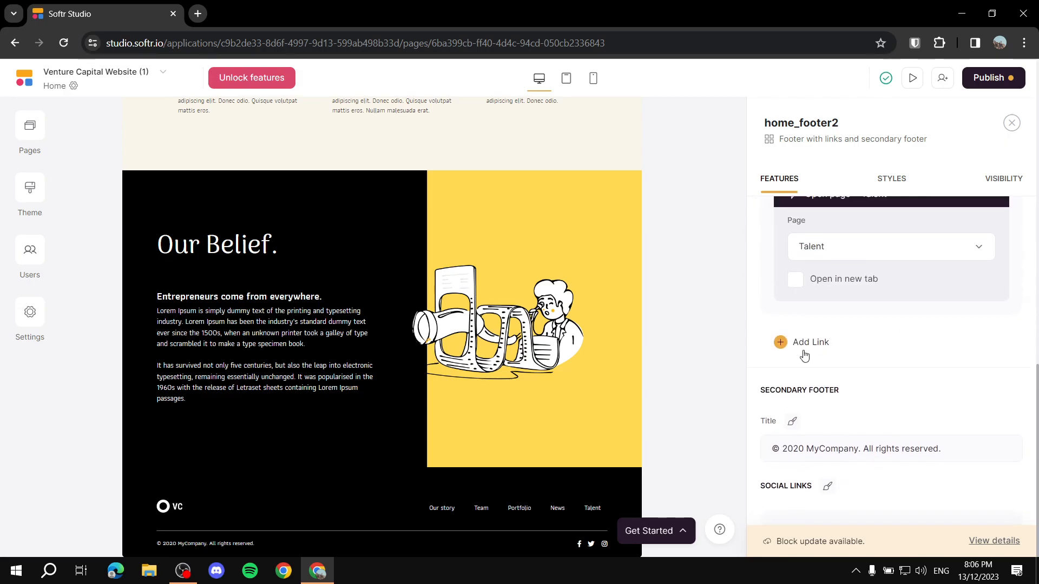
scroll(856, 289, up, 10)
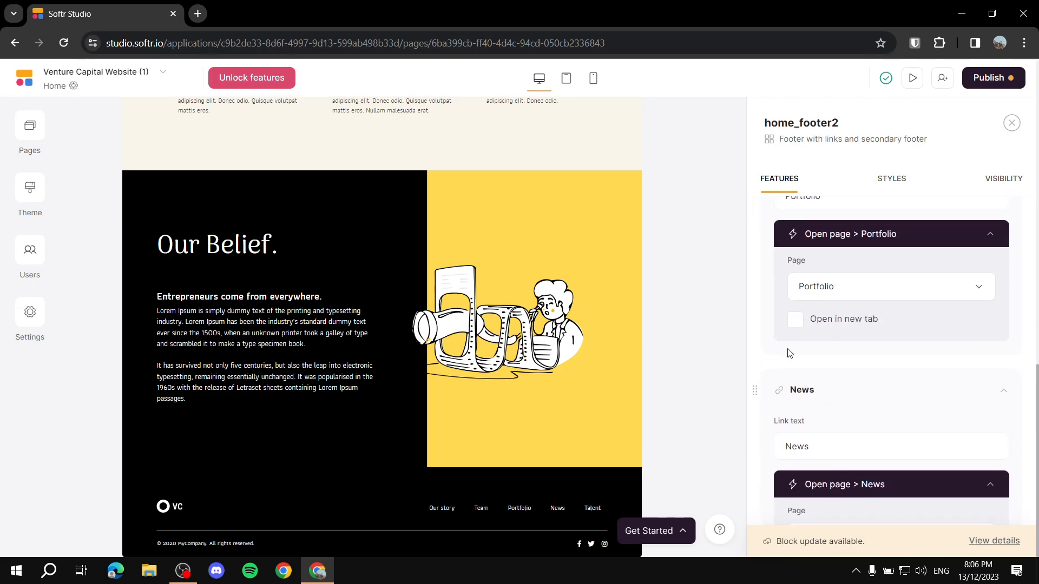
scroll(788, 352, up, 8)
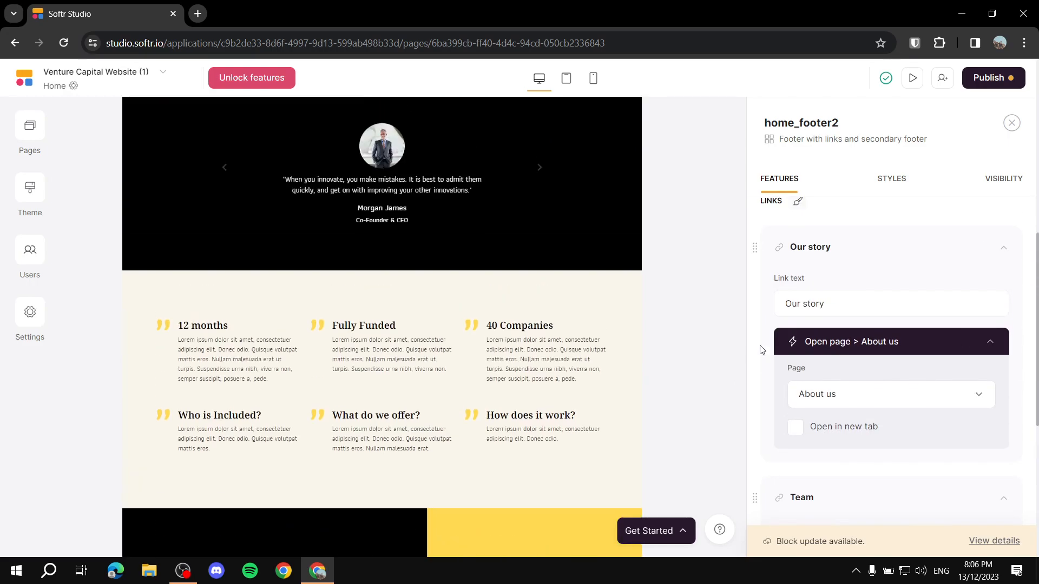
scroll(487, 398, down, 5)
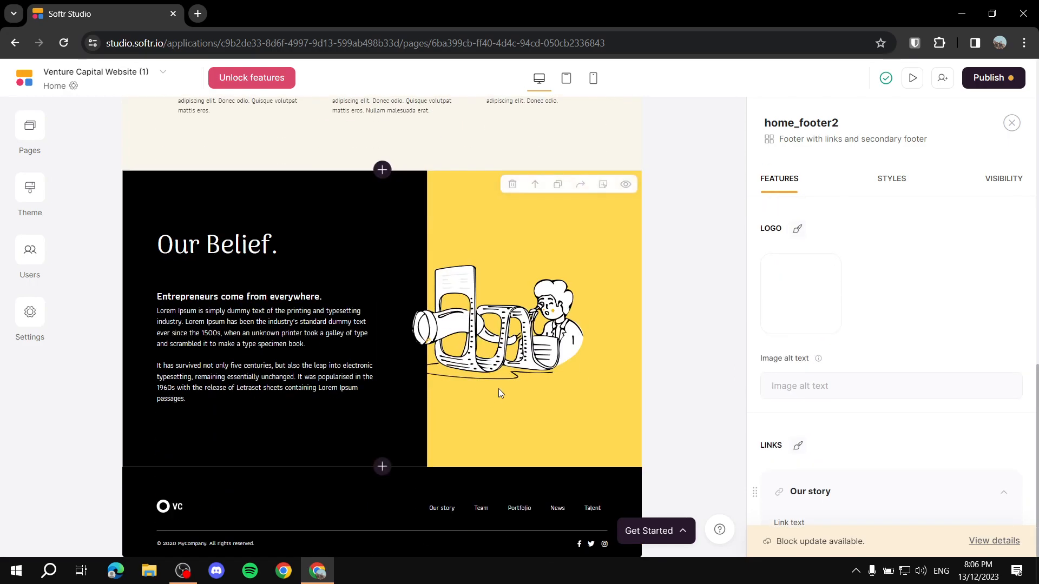
Step: Search 'FAQ' and add the FAQ with hamburger view block below Our Belief
click(385, 466)
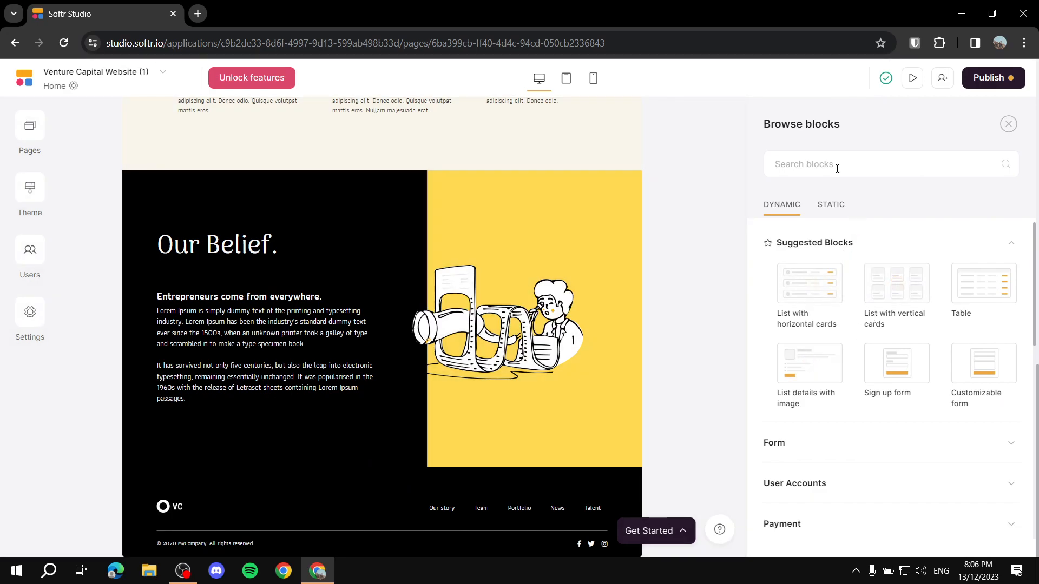
text(FAQ)
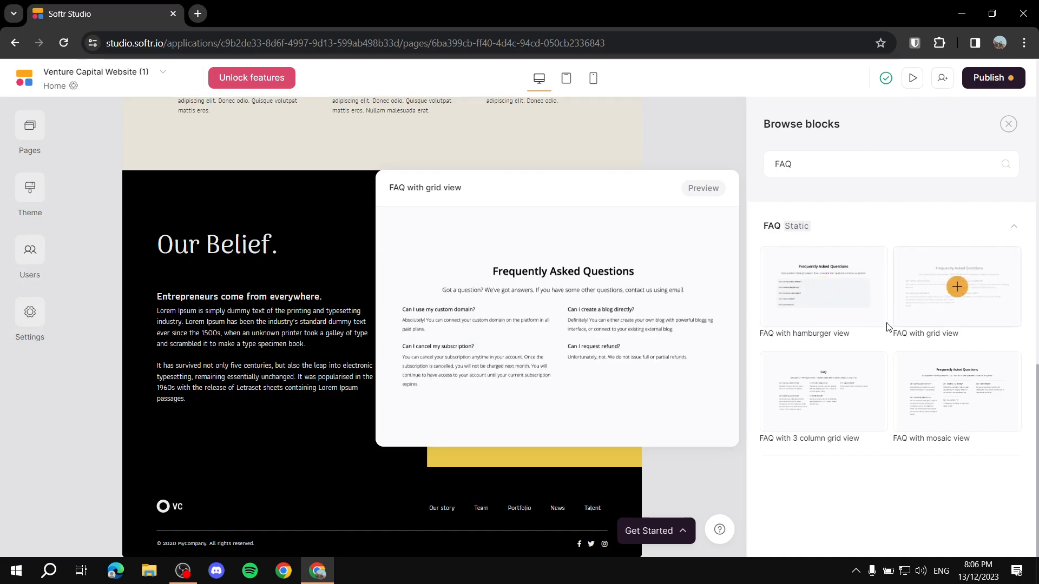
mouse_move(817, 298)
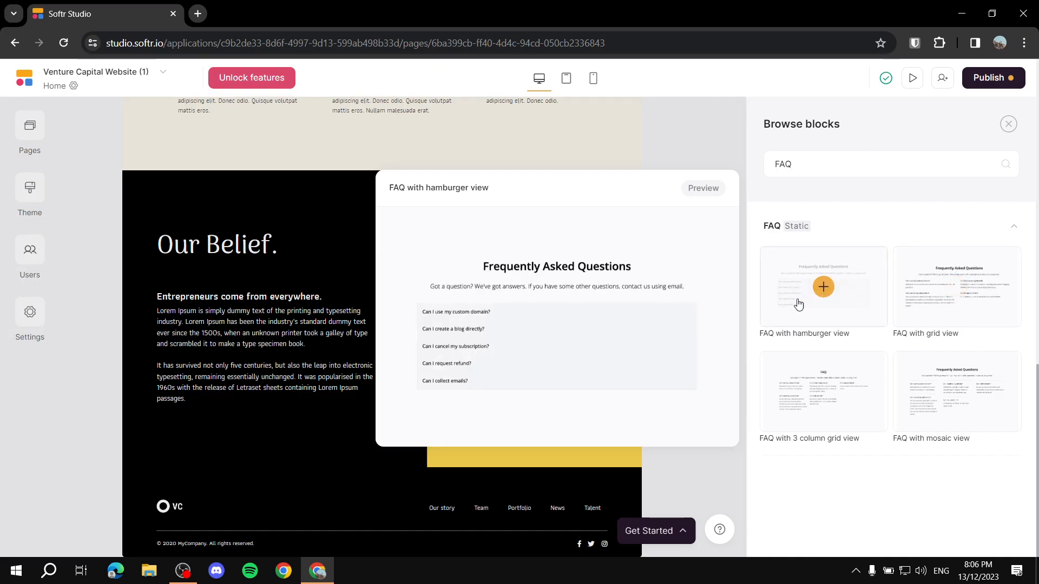
click(823, 286)
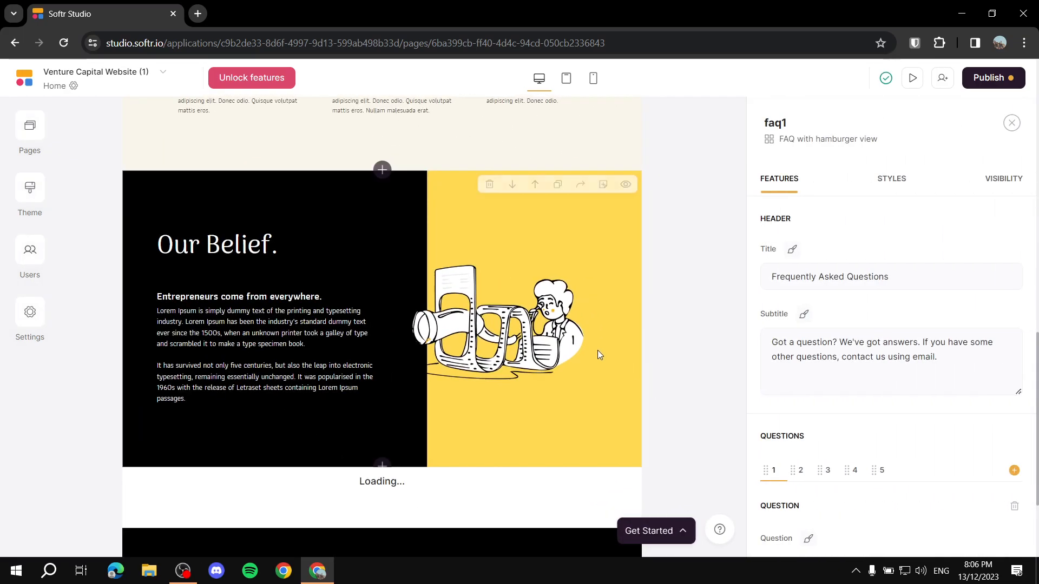
scroll(347, 430, down, 2)
scroll(346, 430, down, 3)
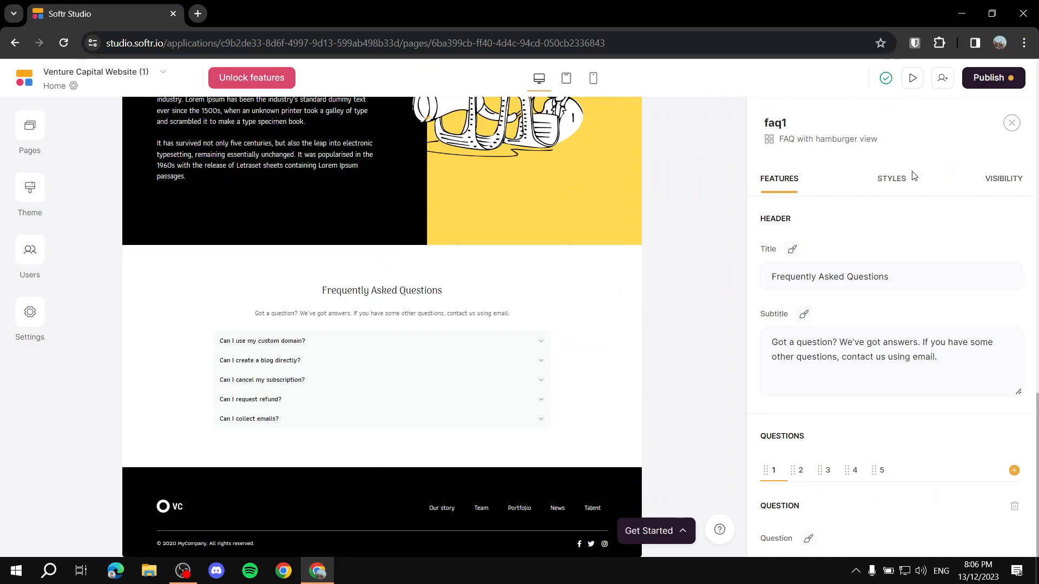
Step: Copy the #FFD234 background colour value from the yellow header's style settings
click(891, 180)
scroll(845, 353, down, 1)
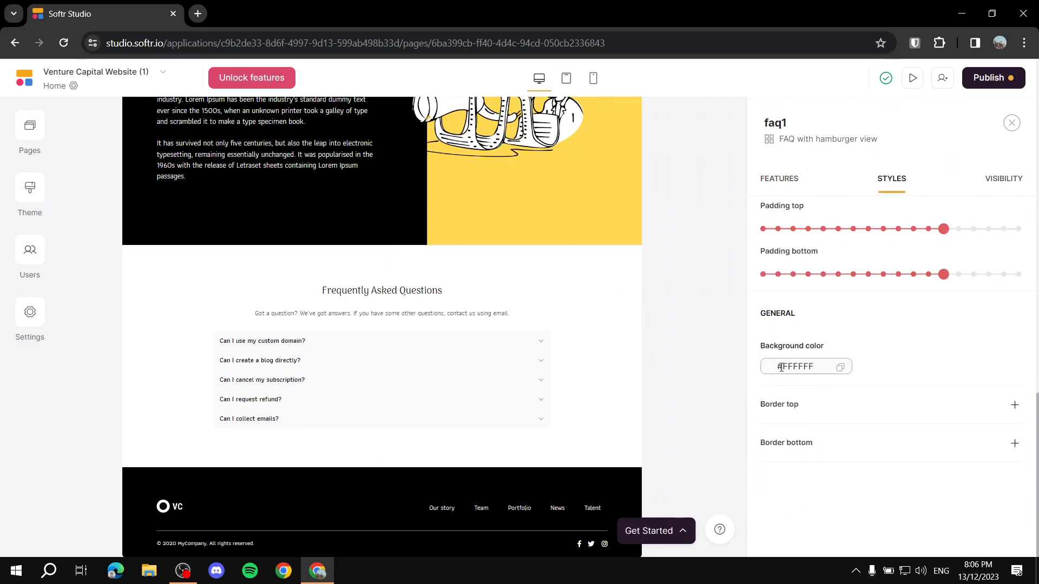
click(765, 370)
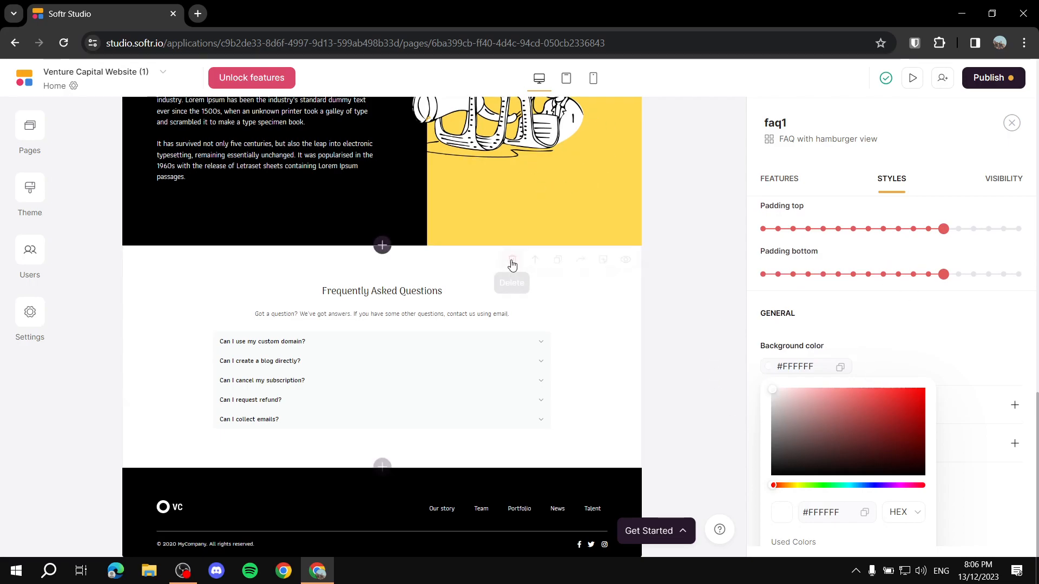
click(519, 196)
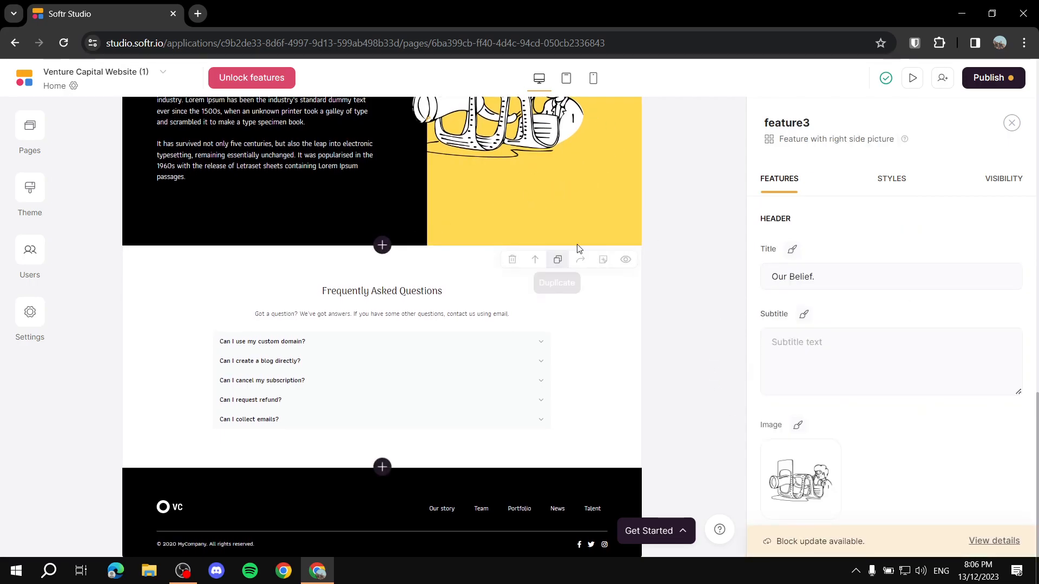
scroll(403, 266, up, 10)
scroll(402, 266, up, 5)
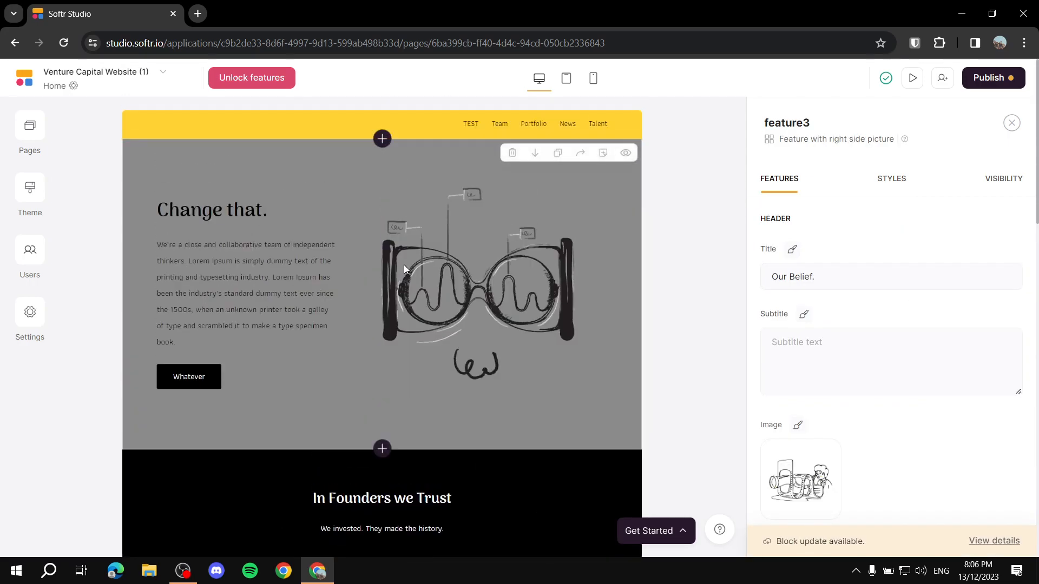
click(387, 116)
click(892, 178)
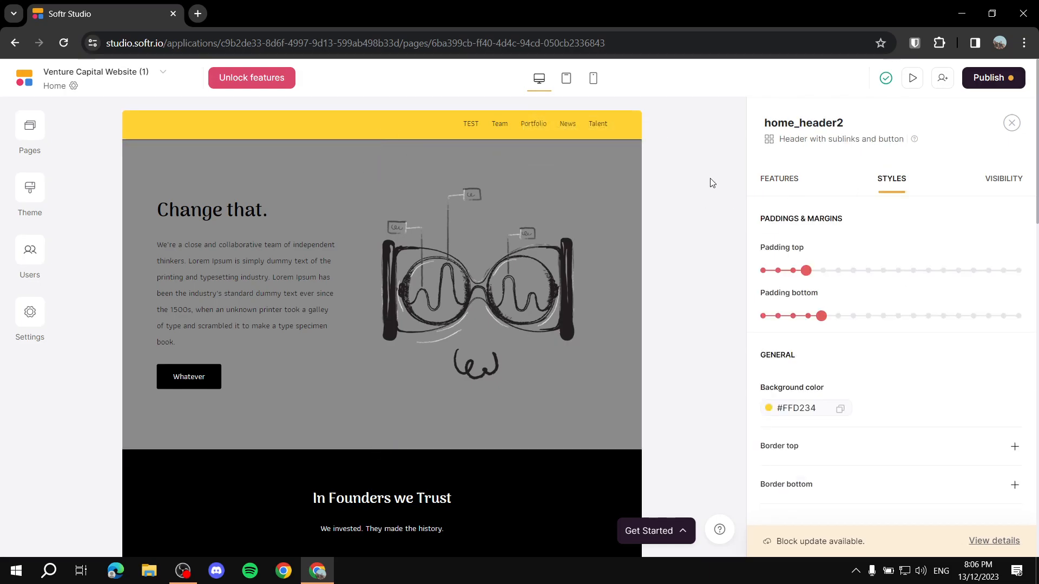
scroll(806, 287, down, 1)
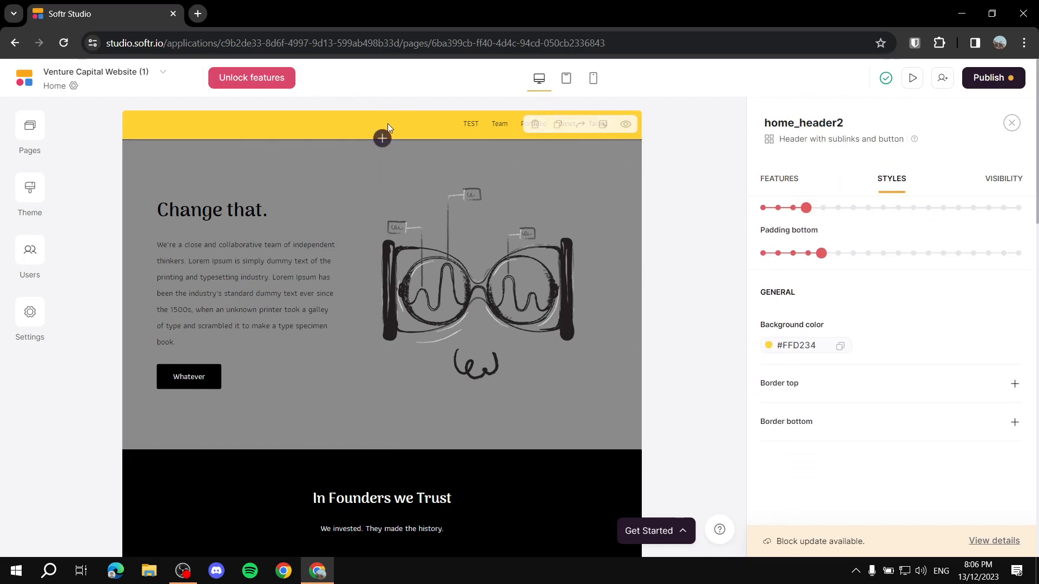
click(823, 345)
key(ctrl+c)
Step: Paste #FFD234 as the FAQ block's background colour
click(554, 342)
scroll(557, 343, down, 10)
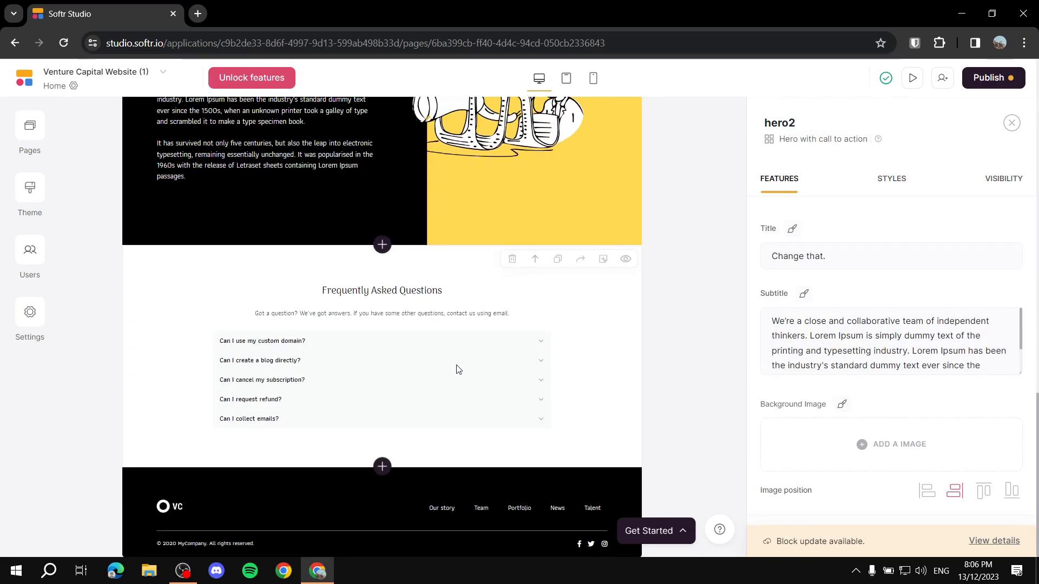
click(558, 343)
click(892, 182)
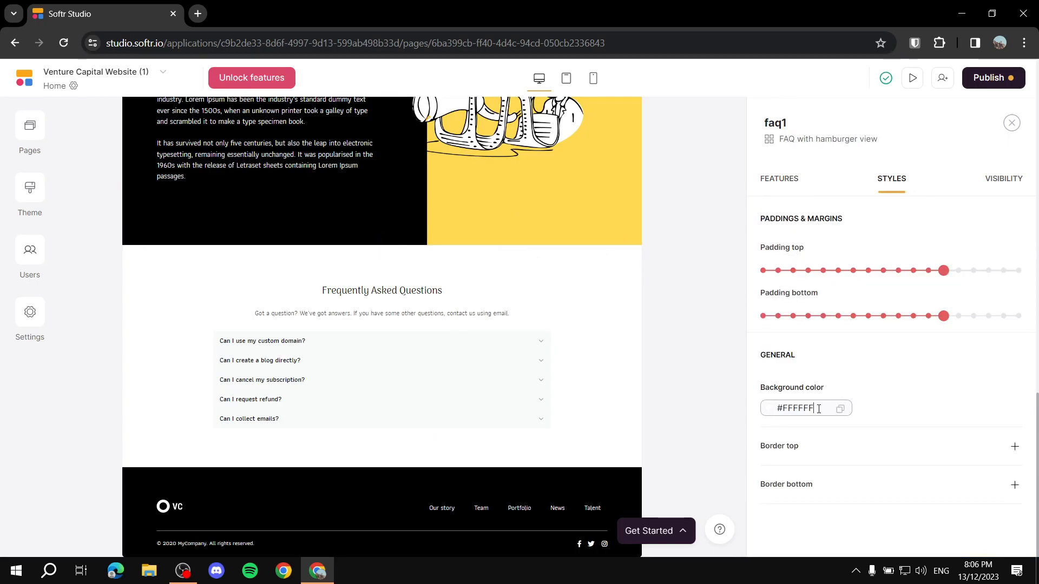
key(ctrl+v)
click(770, 411)
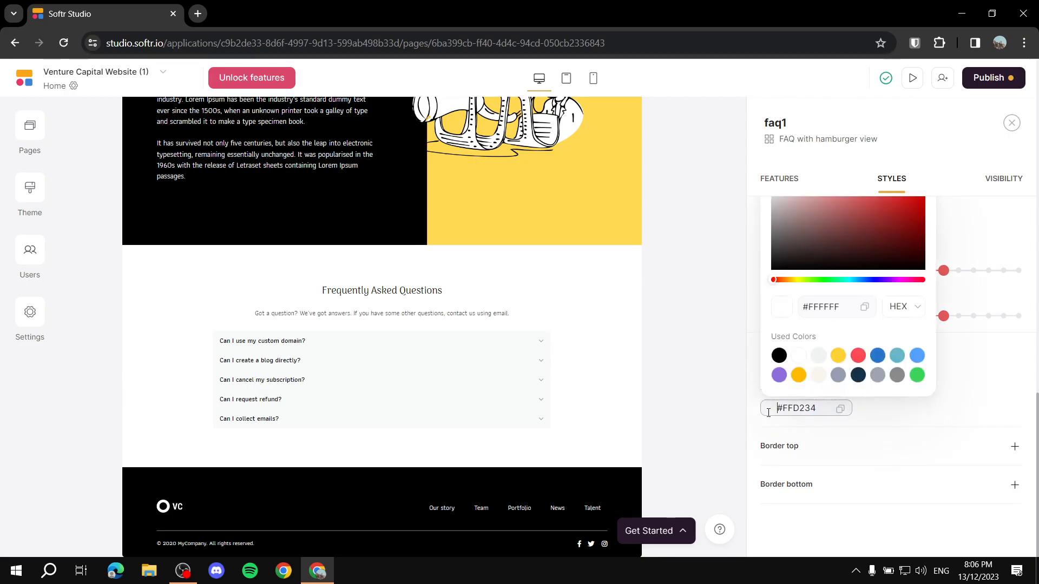
click(838, 356)
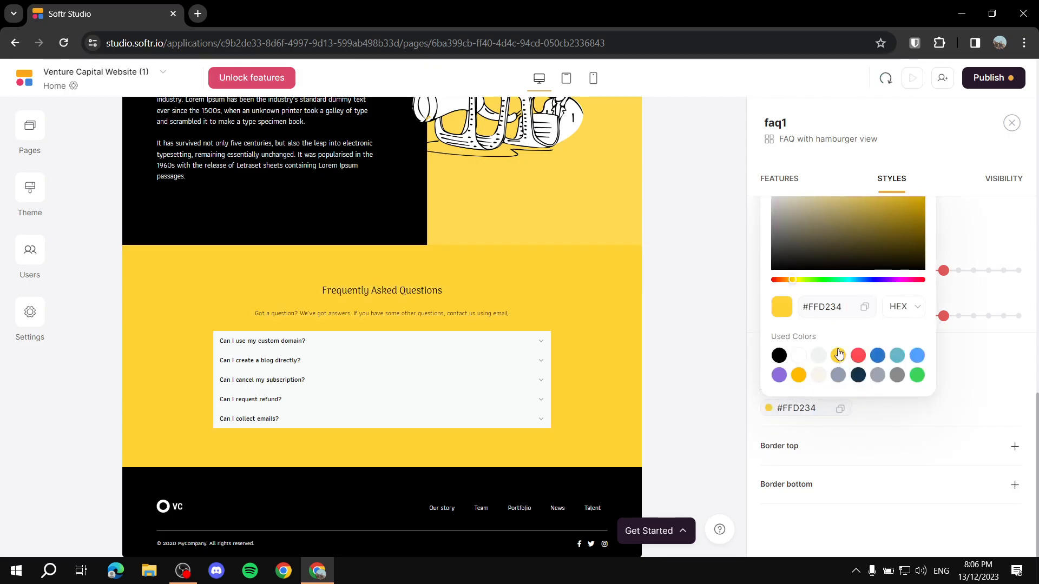
click(737, 395)
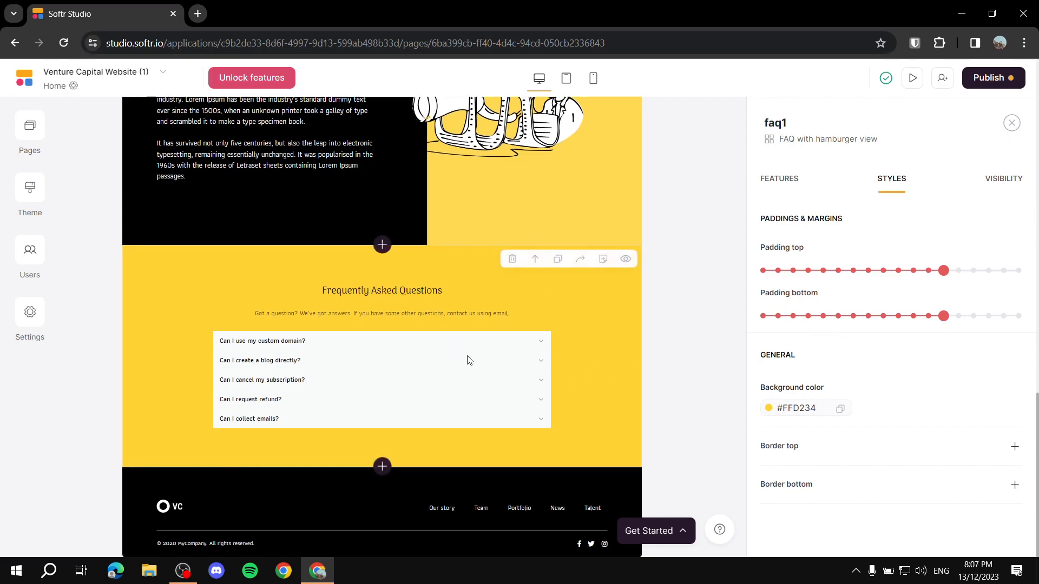
click(786, 183)
scroll(893, 341, down, 10)
scroll(897, 329, up, 5)
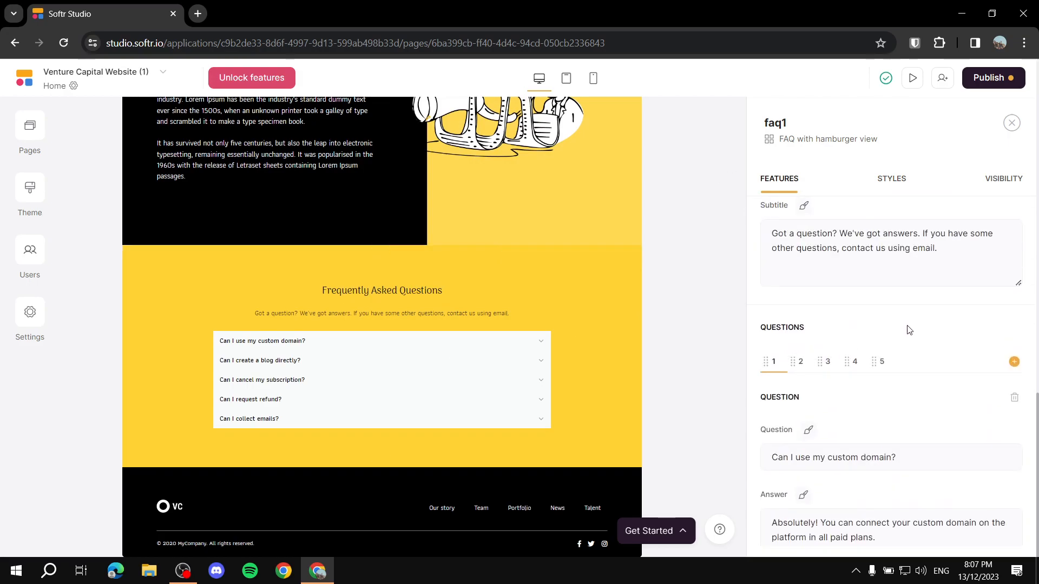
scroll(860, 349, up, 1)
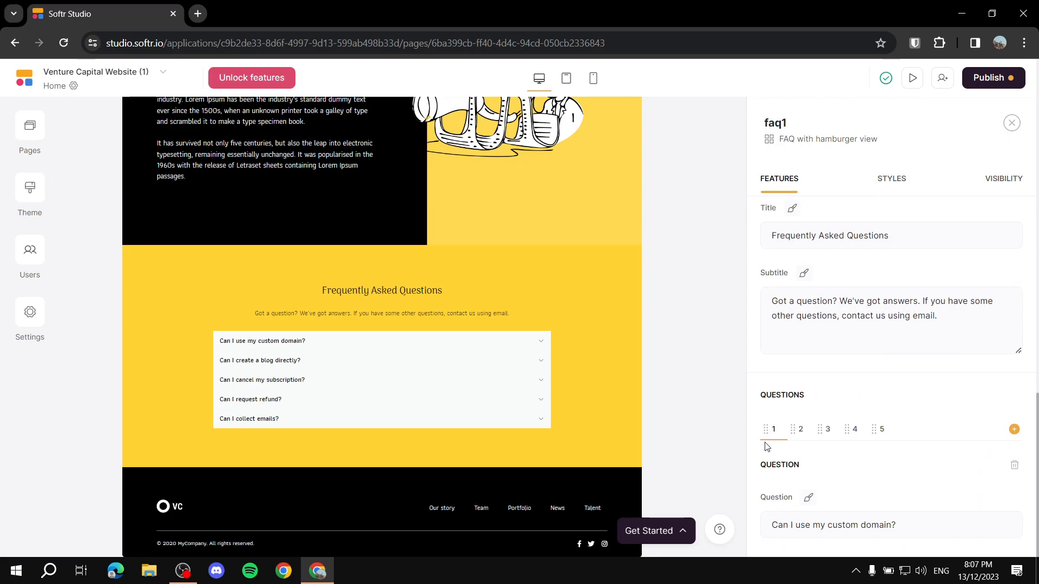
click(799, 430)
click(828, 436)
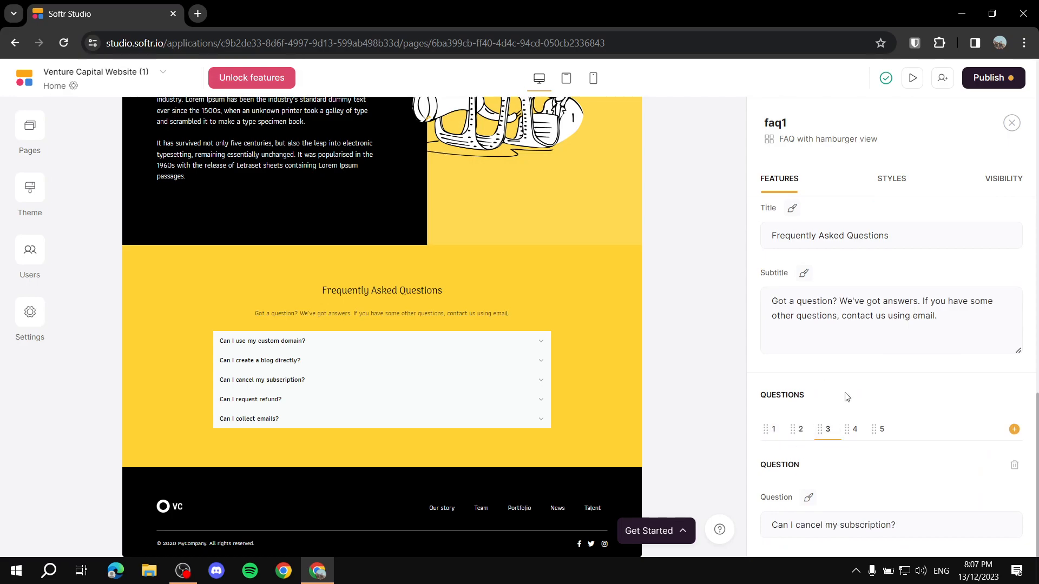
scroll(846, 395, down, 3)
click(821, 325)
triple_click(822, 324)
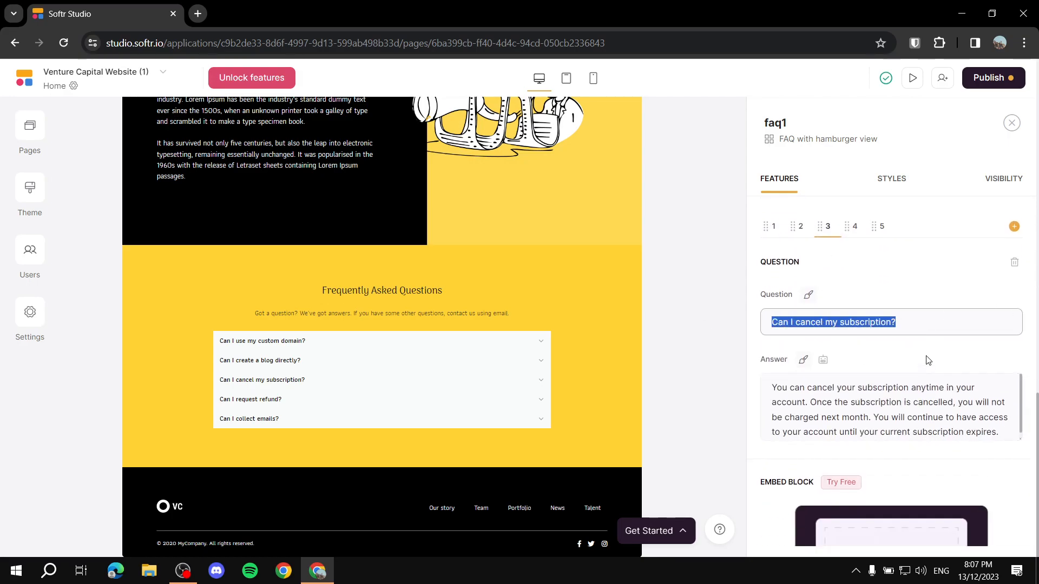
scroll(909, 374, down, 3)
scroll(880, 394, up, 2)
scroll(858, 301, up, 5)
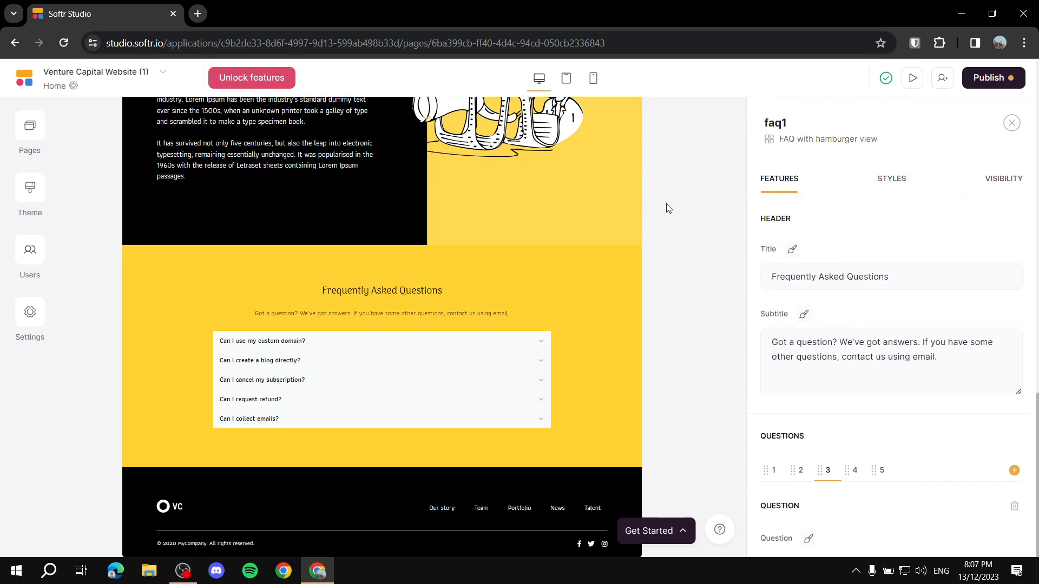
click(994, 184)
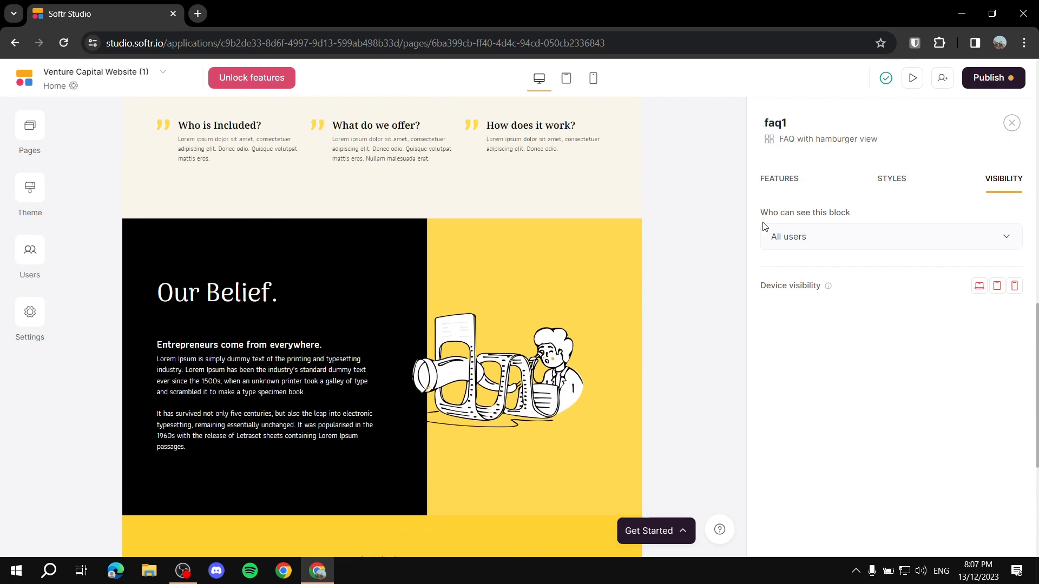
click(782, 184)
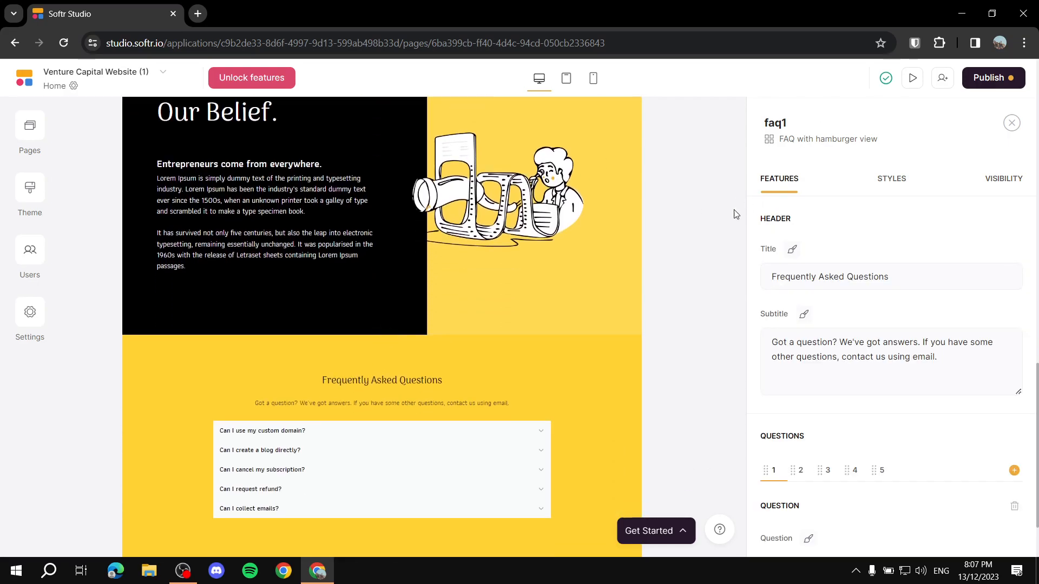
scroll(545, 263, up, 15)
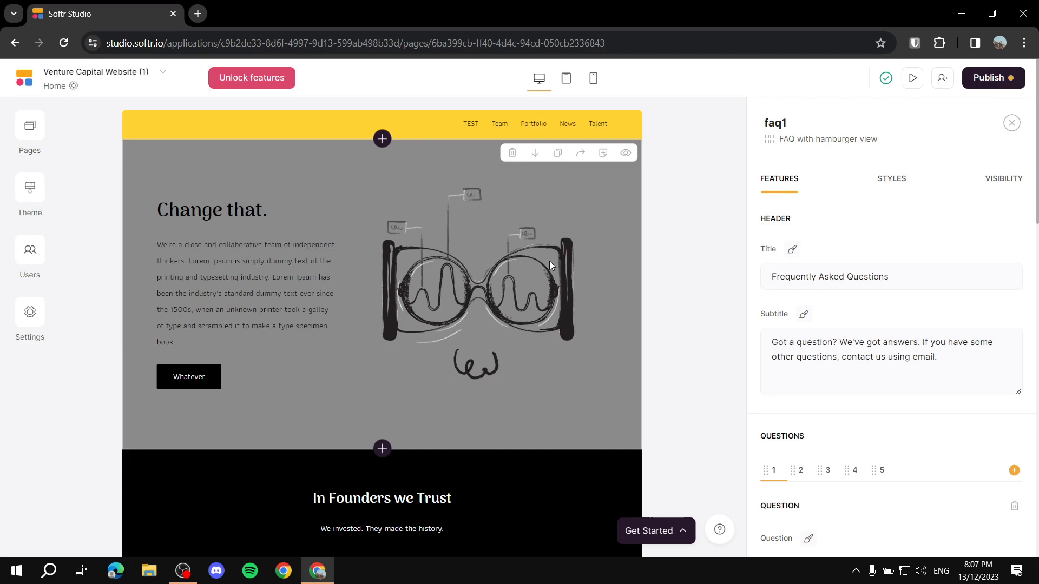
Step: View the page in the editor at tablet and mobile widths
click(566, 79)
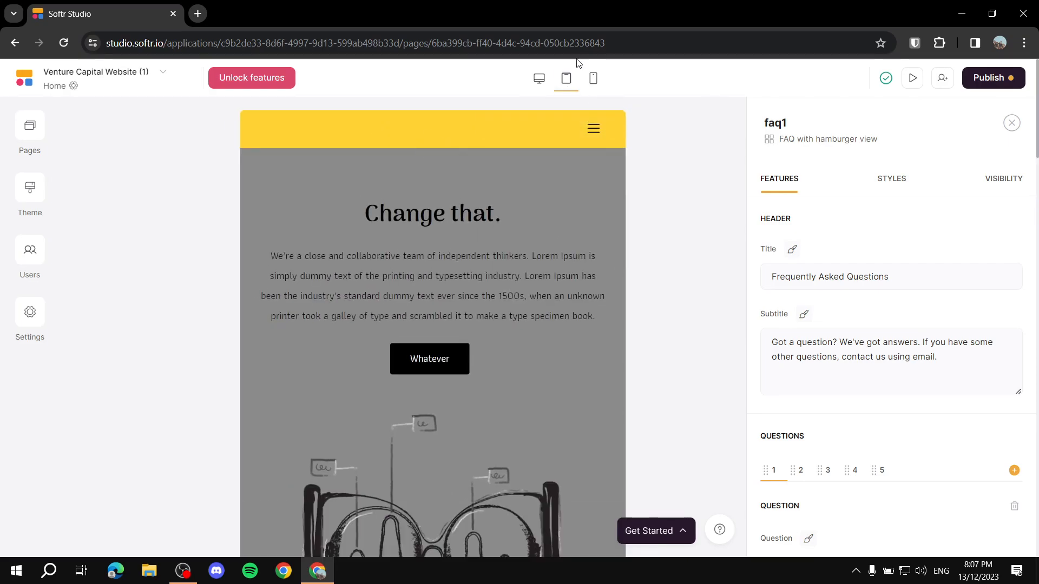
click(593, 78)
scroll(535, 313, down, 15)
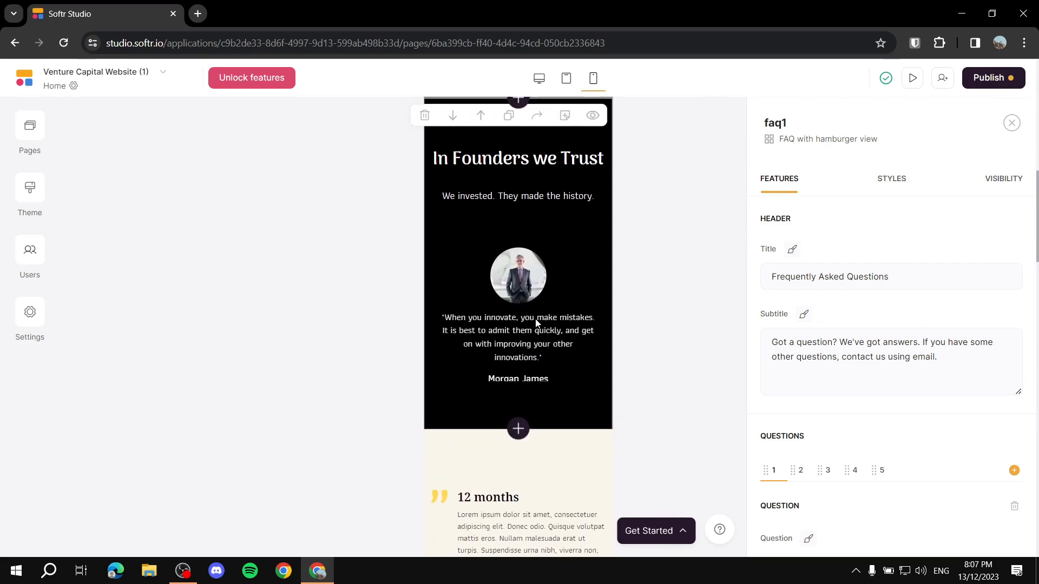
scroll(556, 273, up, 15)
scroll(519, 241, up, 5)
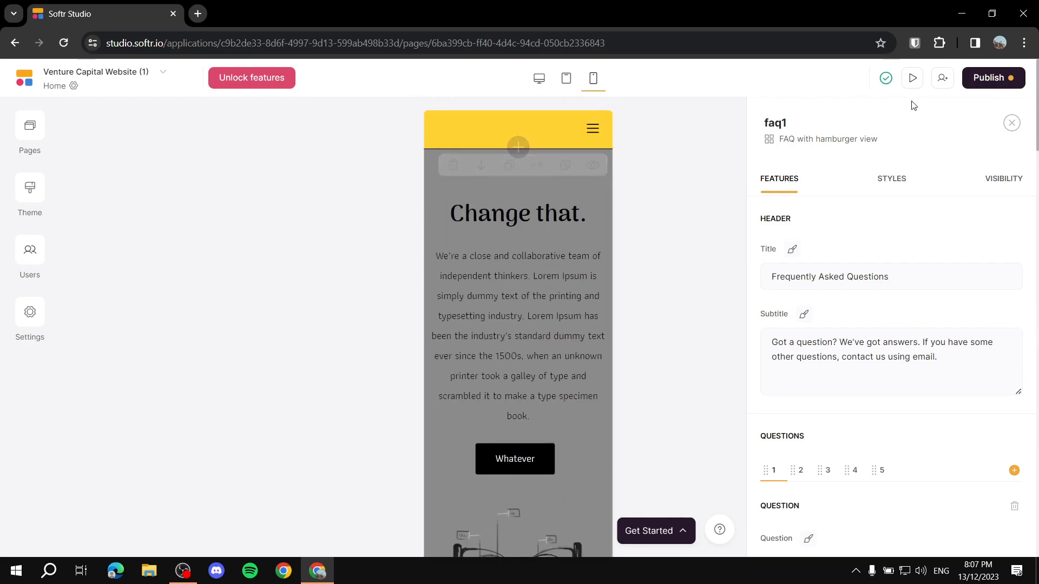
Step: Open the live site preview and scroll through the page
click(912, 78)
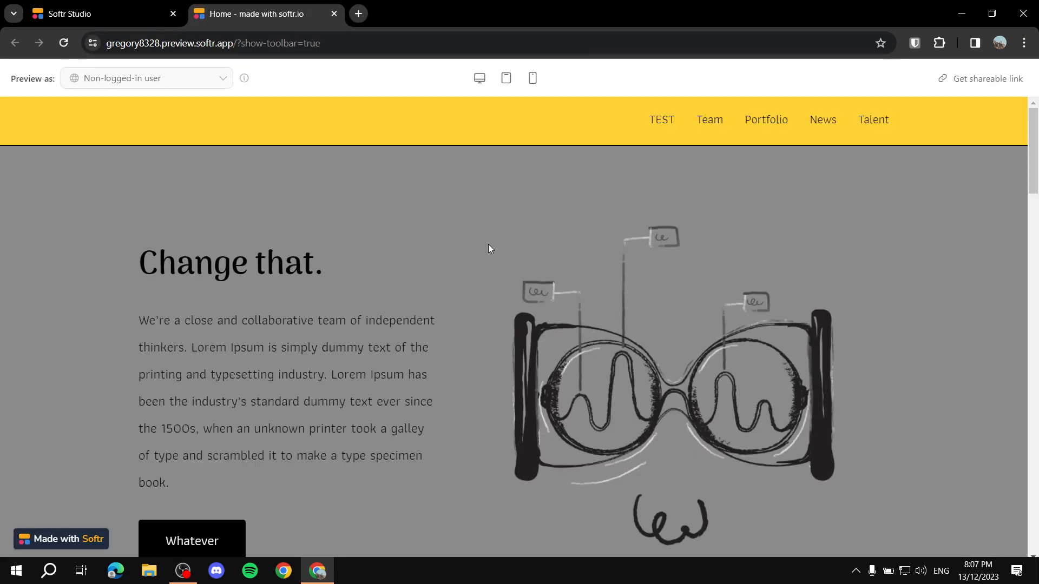
scroll(462, 282, down, 15)
scroll(500, 279, up, 6)
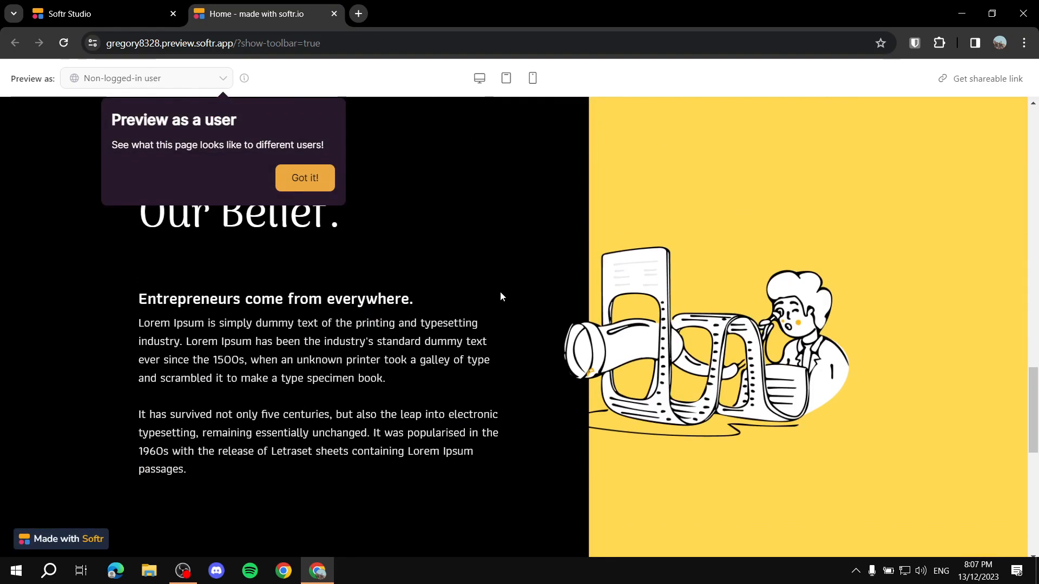
drag(1034, 286, 1037, 68)
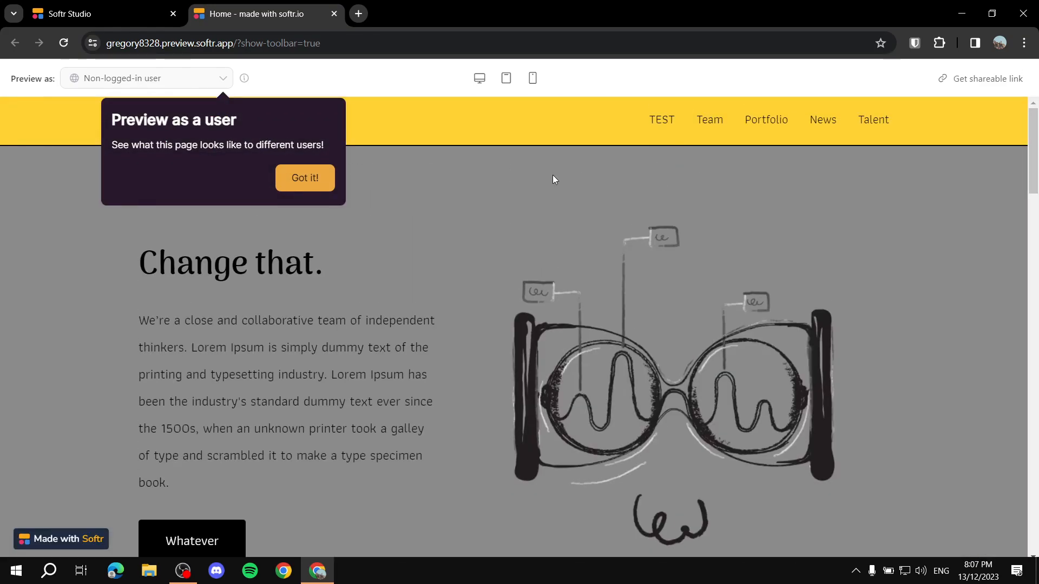
scroll(661, 117, down, 4)
scroll(661, 117, up, 4)
drag(157, 264, 475, 258)
scroll(699, 271, down, 20)
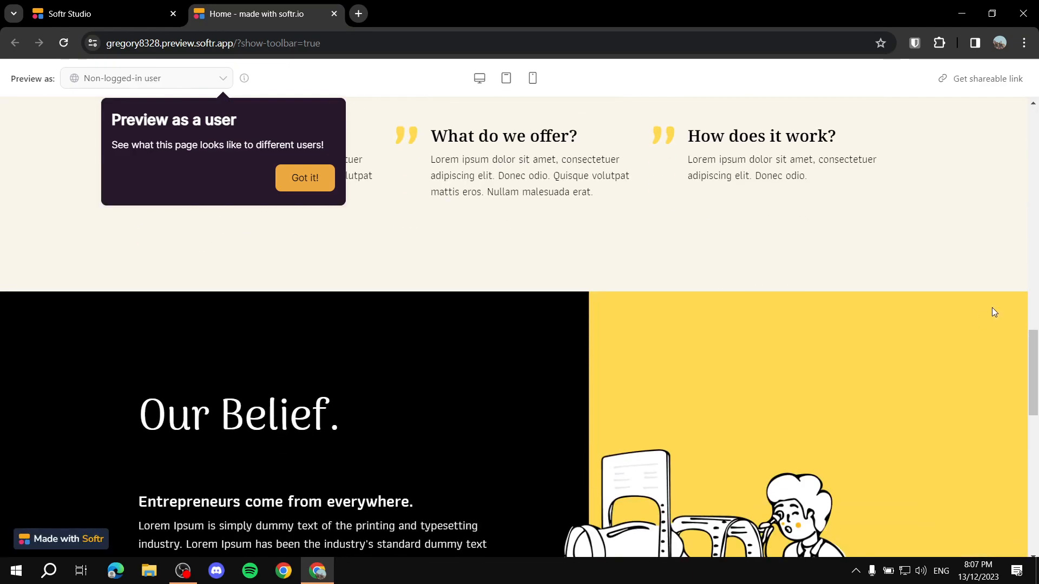
scroll(796, 314, up, 1)
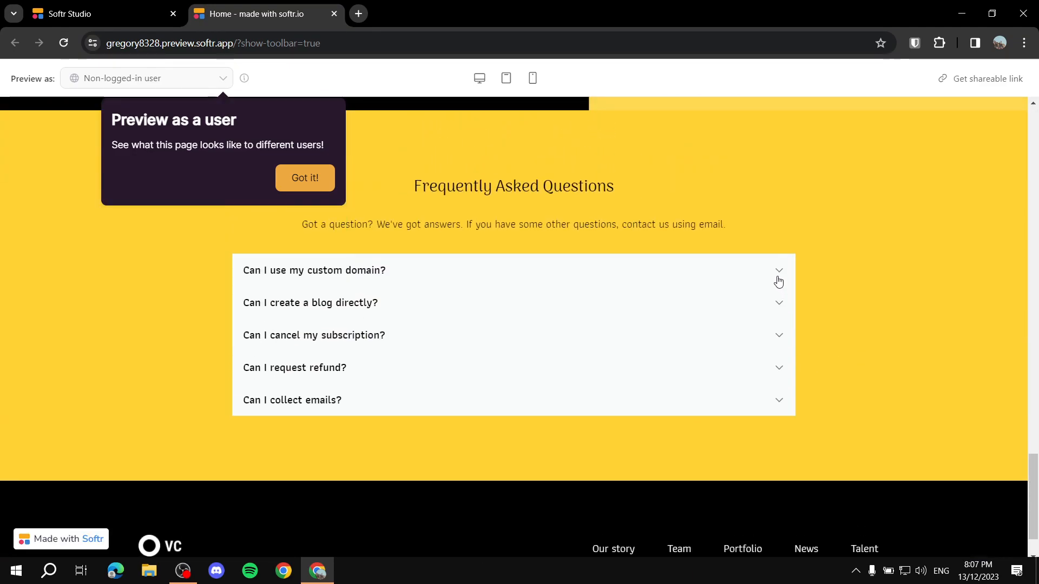
Step: Expand and collapse the custom domain FAQ answer, view mobile width, then close the preview
click(778, 281)
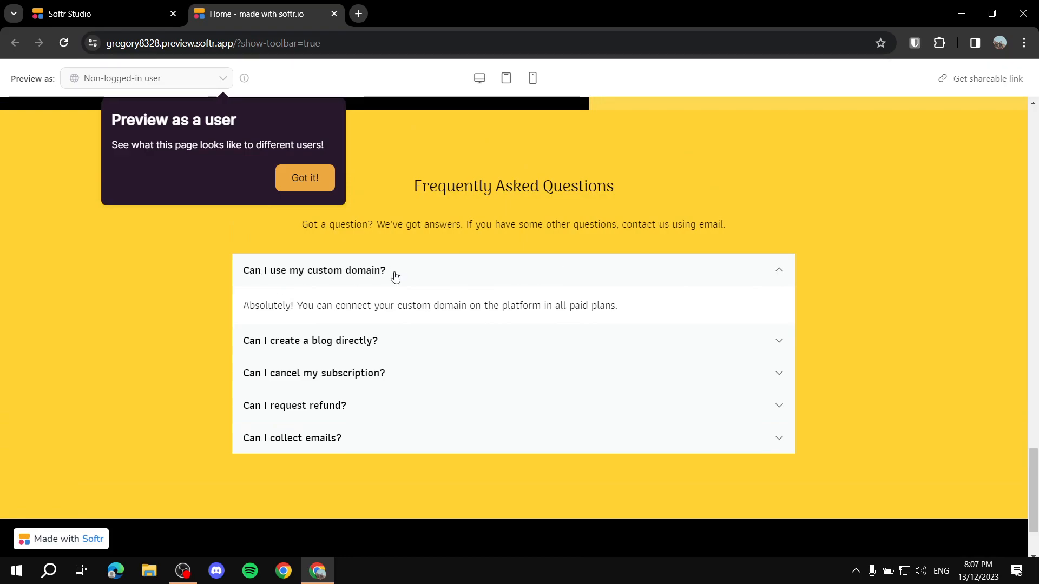
drag(244, 305, 671, 327)
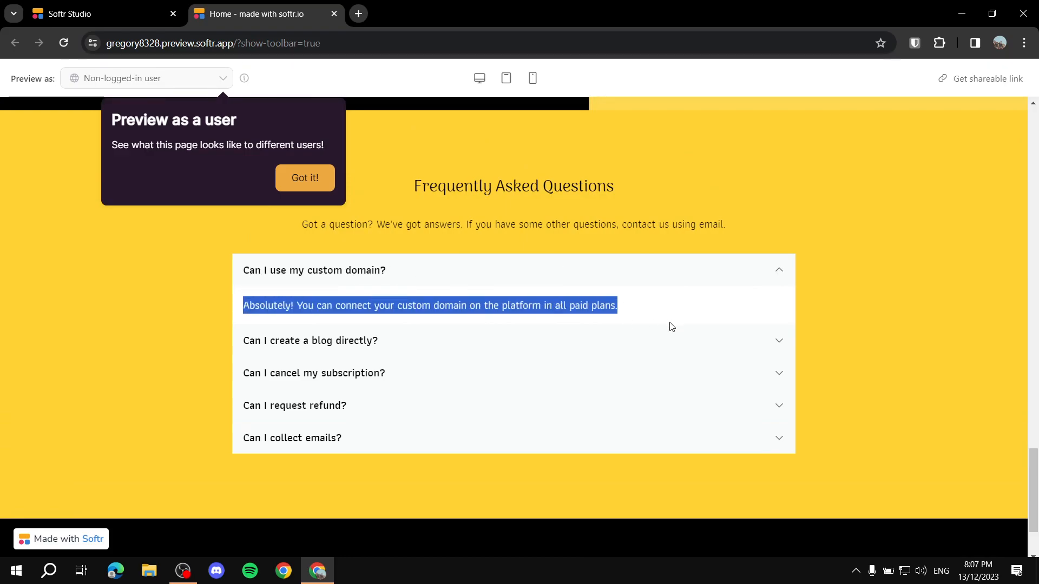
click(773, 270)
scroll(866, 284, up, 20)
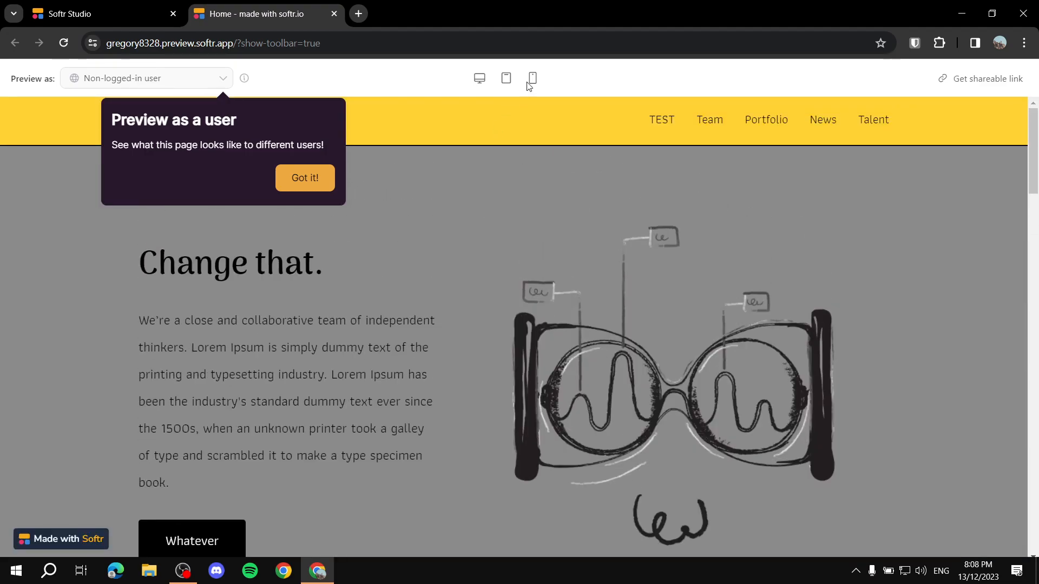
click(531, 83)
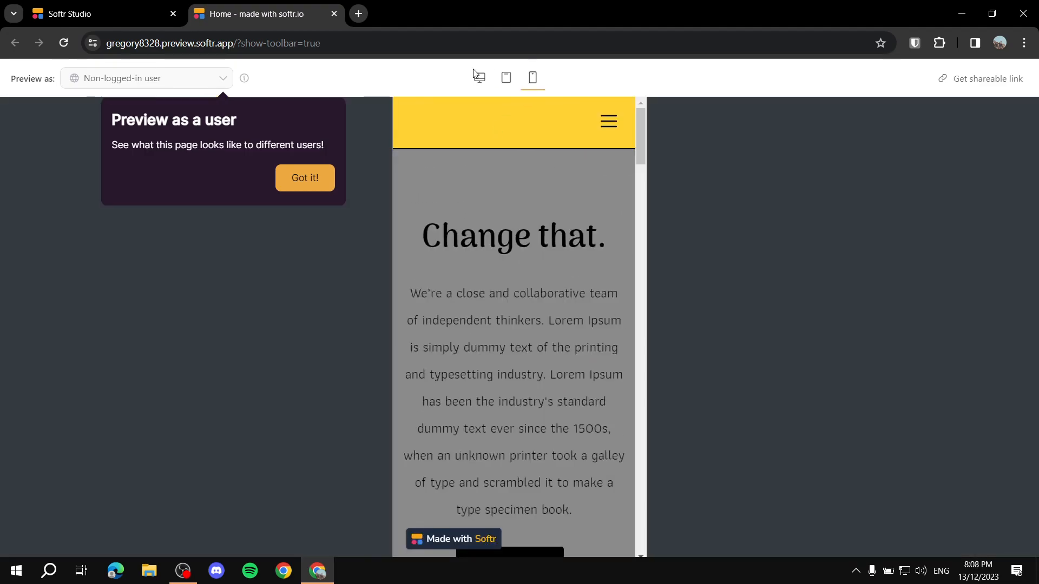
click(334, 14)
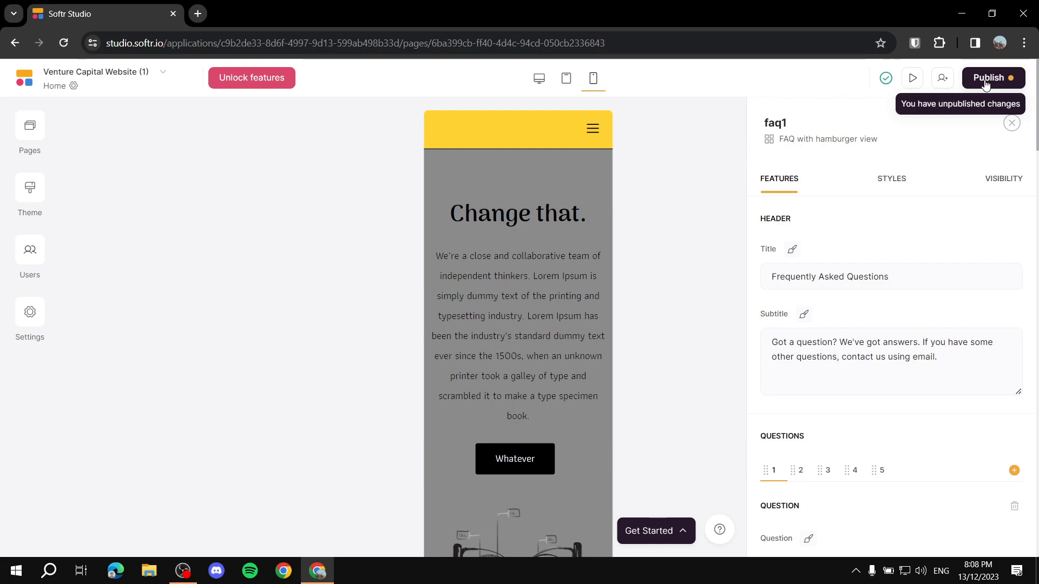
Step: Close the FAQ block's settings, return to desktop width, and open the Change that. hero's settings
click(1012, 130)
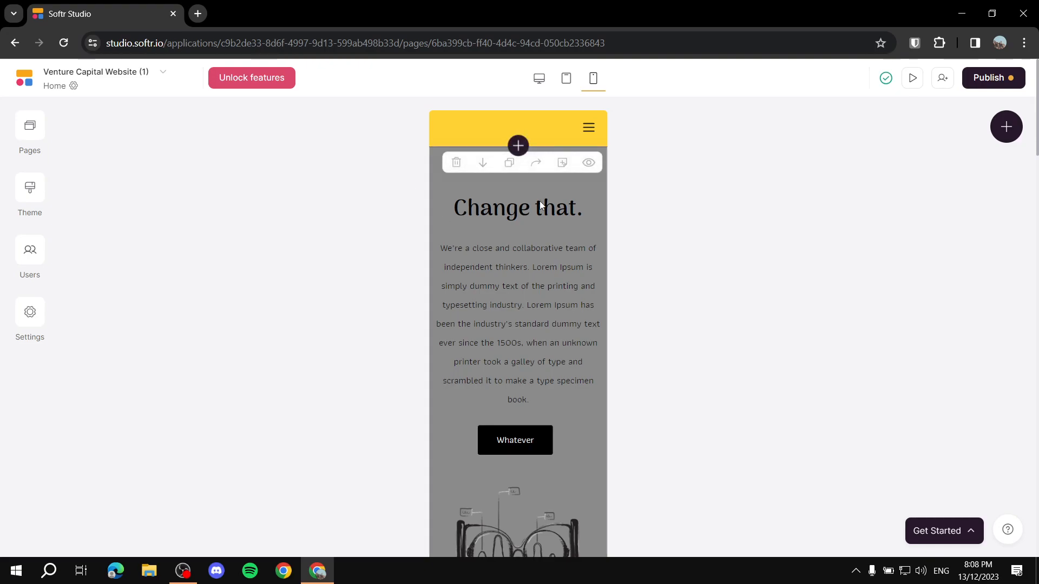
click(548, 80)
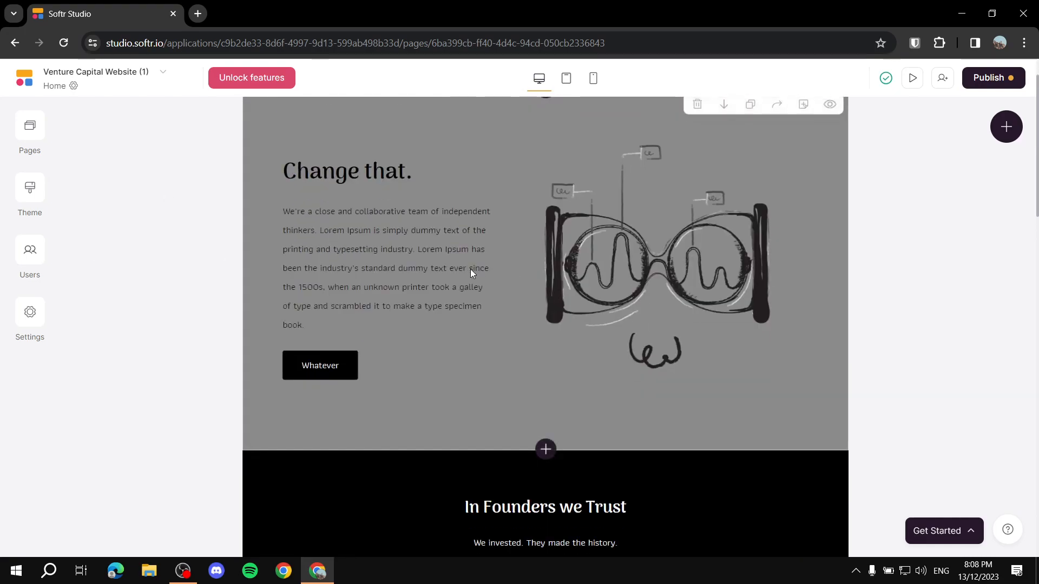
click(651, 217)
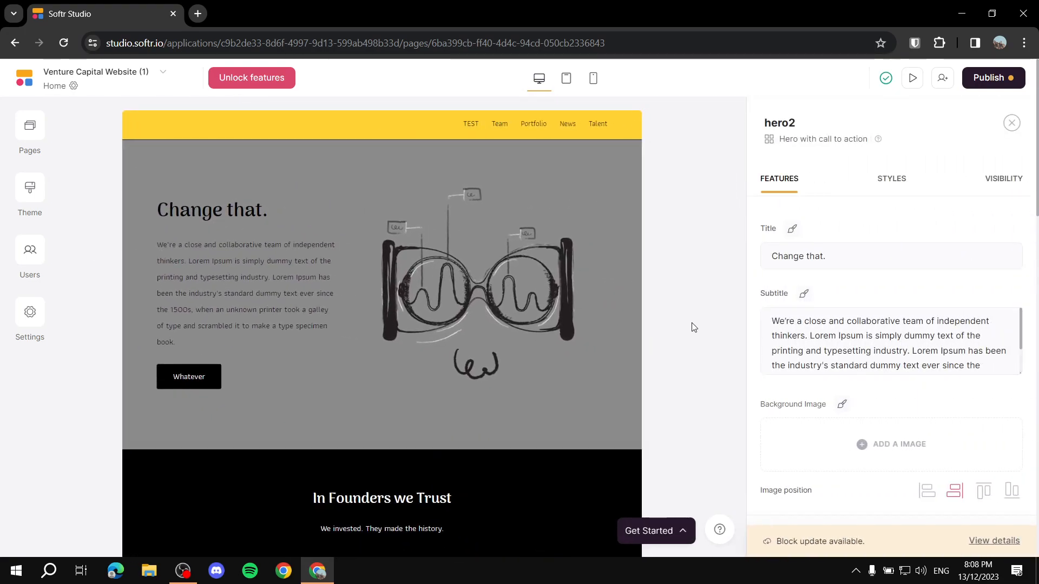
click(869, 259)
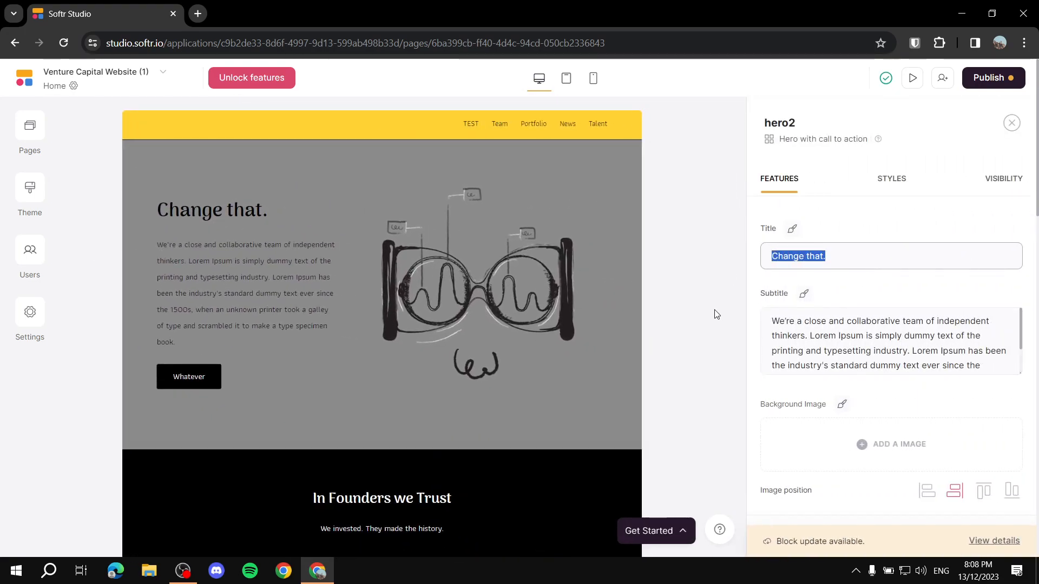
click(697, 312)
Step: Add a second hero button, labelled Button label, beside the Whatever button
scroll(810, 307, down, 1)
scroll(877, 369, down, 2)
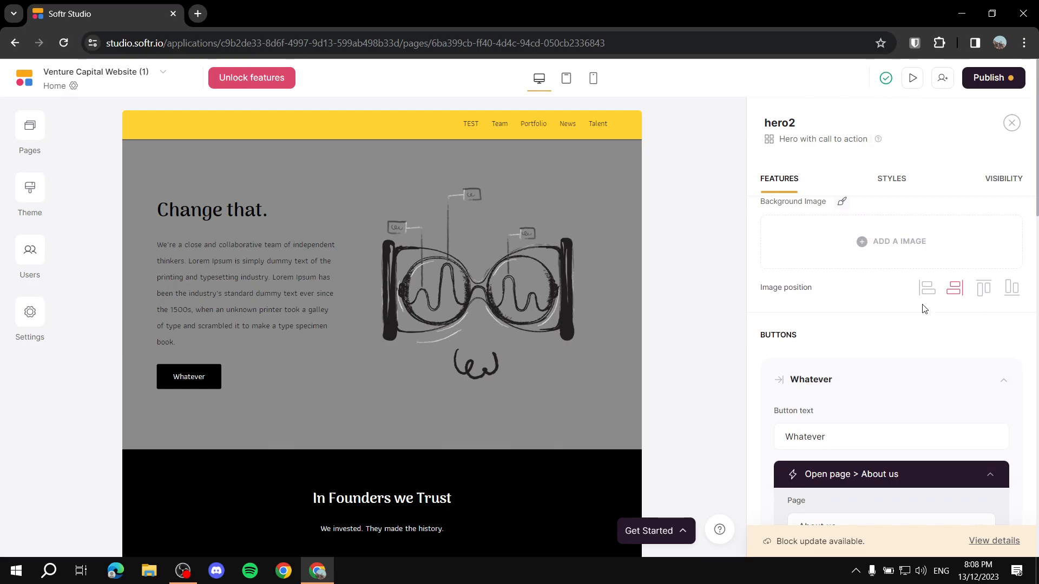
scroll(766, 347, down, 5)
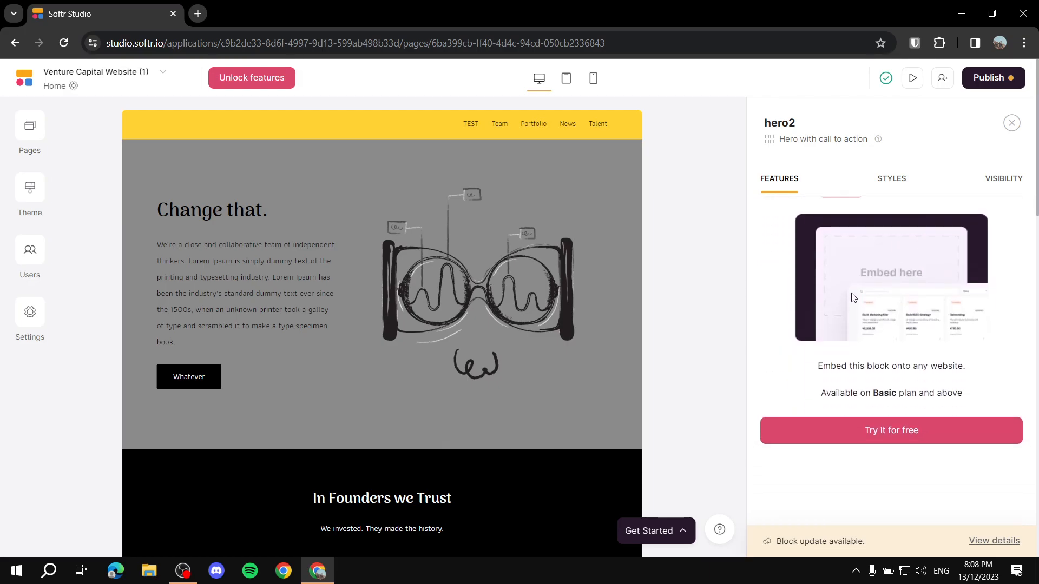
scroll(784, 304, up, 2)
click(819, 345)
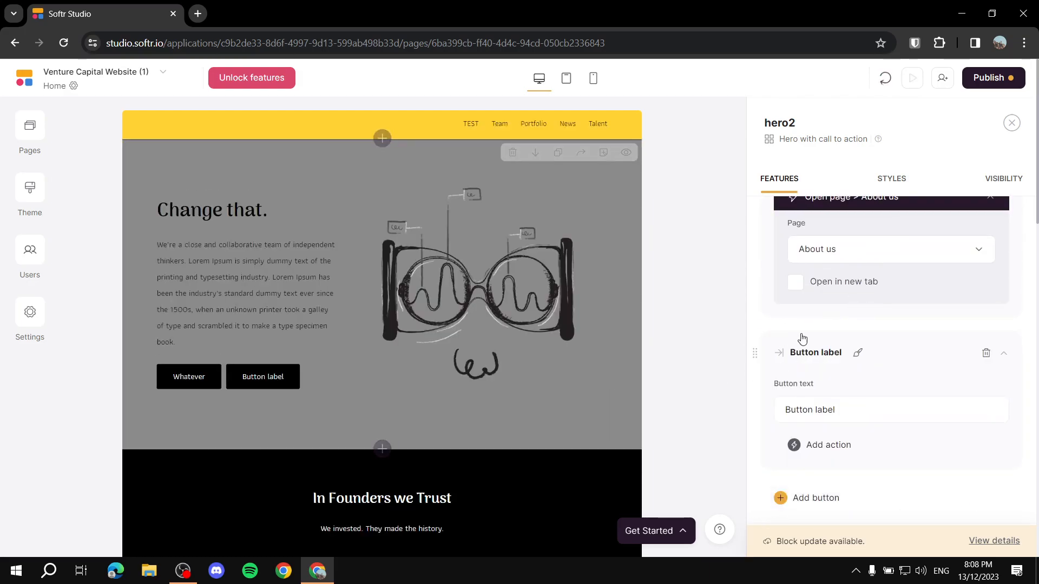
Step: Bring up the hero block's Styles settings and scroll through them
scroll(858, 352, down, 5)
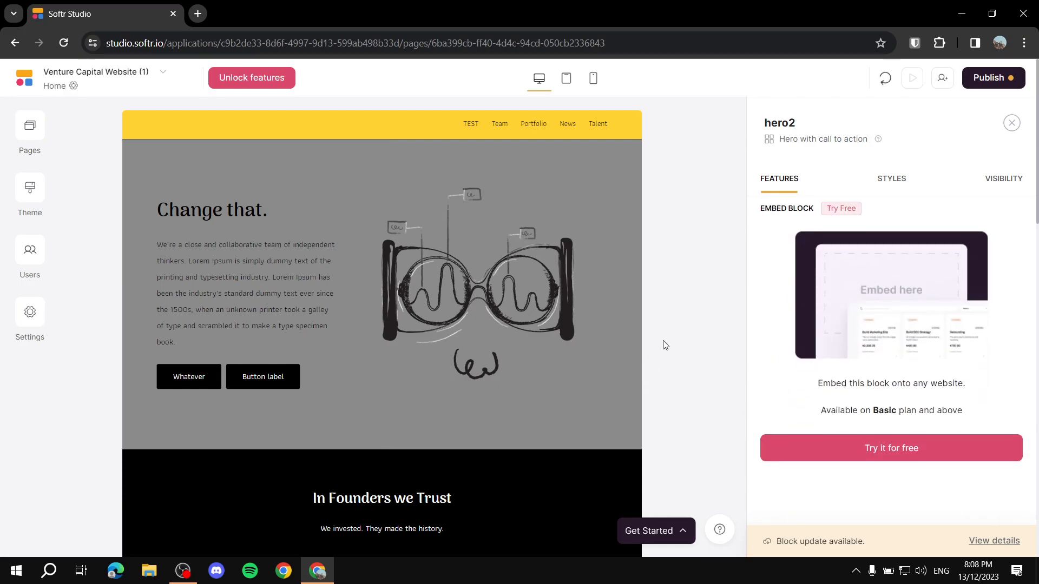
click(901, 180)
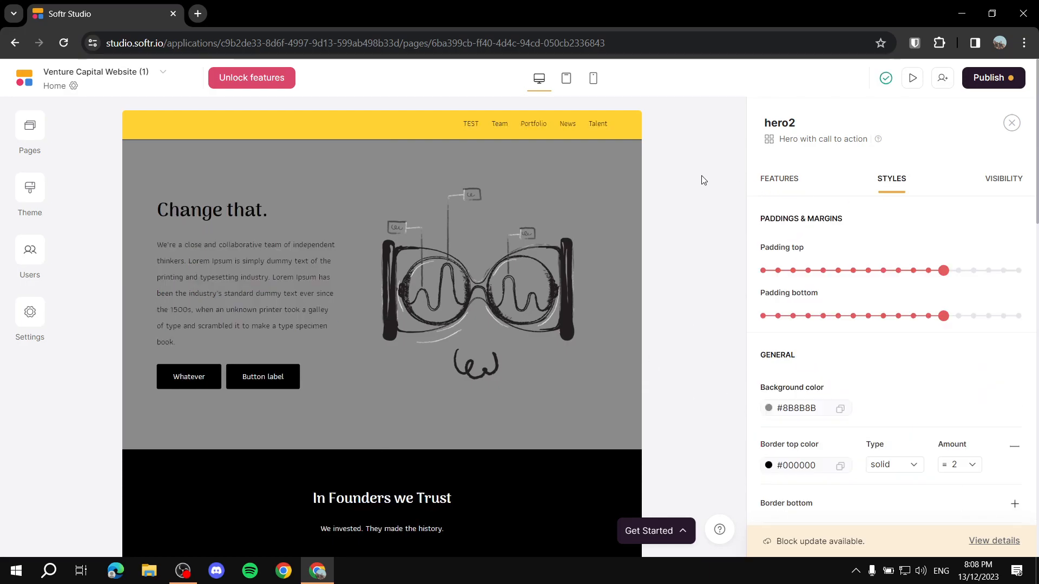
scroll(703, 180, down, 6)
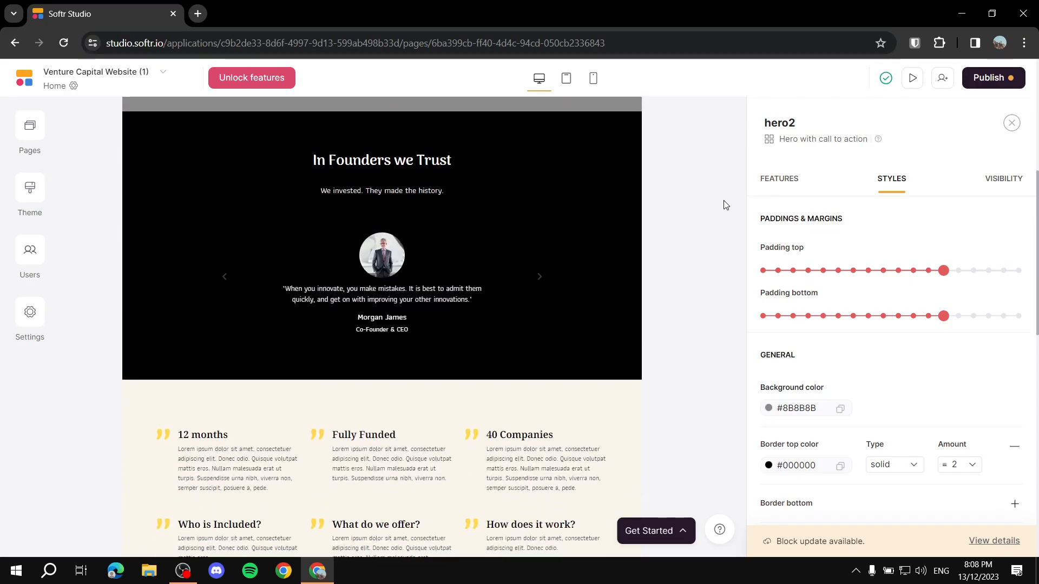
scroll(725, 205, down, 6)
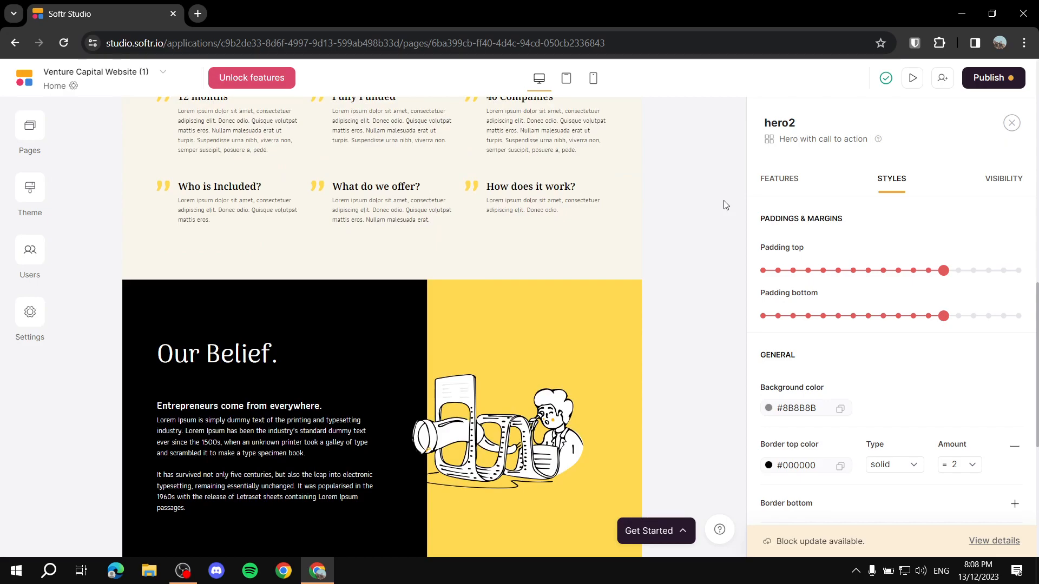